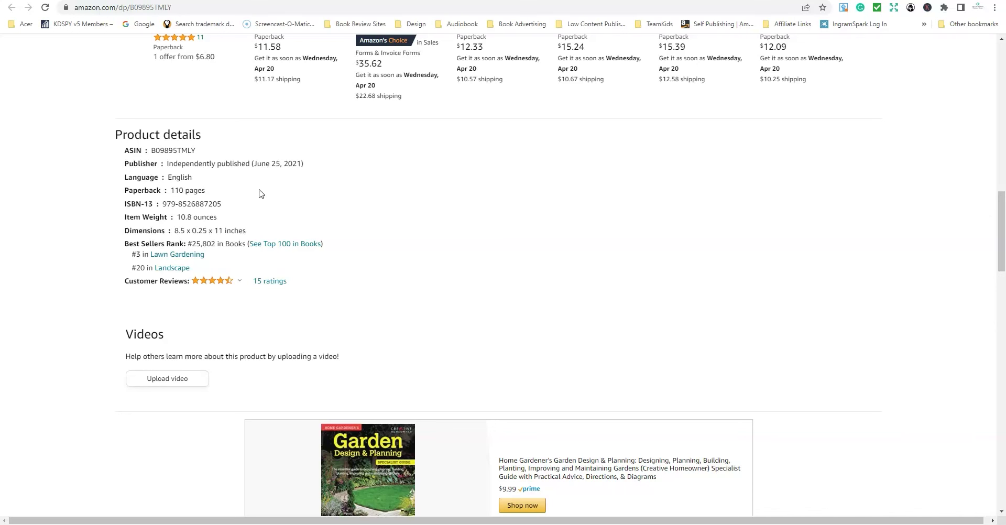
Translate the top customer review of the lawn care client logbook into English and read it along with the rating breakdown.
scroll(691, 215, "down", 10)
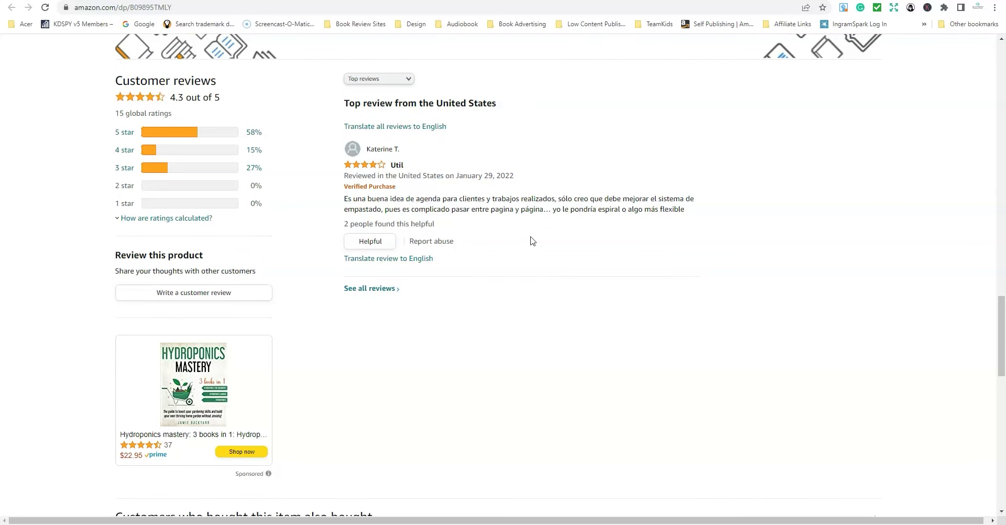
left_click(400, 260)
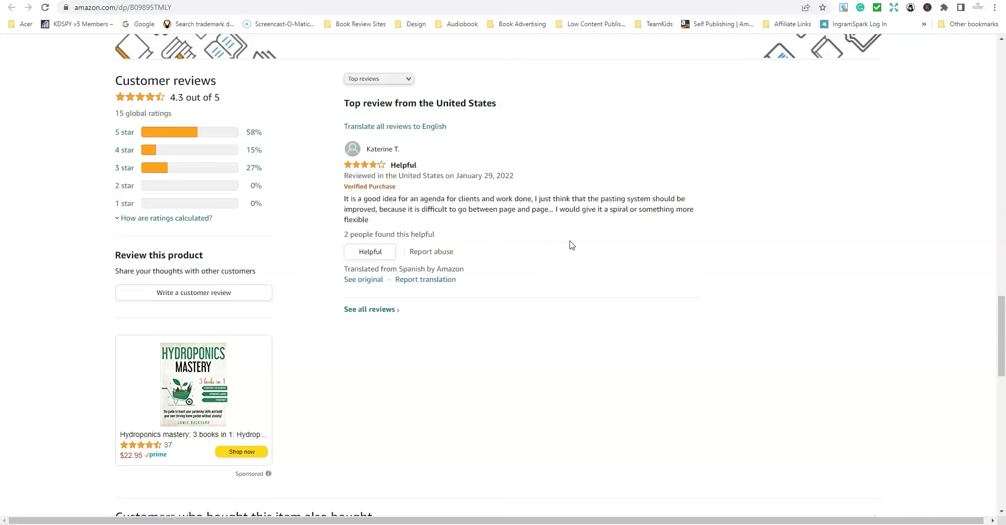
scroll(571, 245, "up", 2)
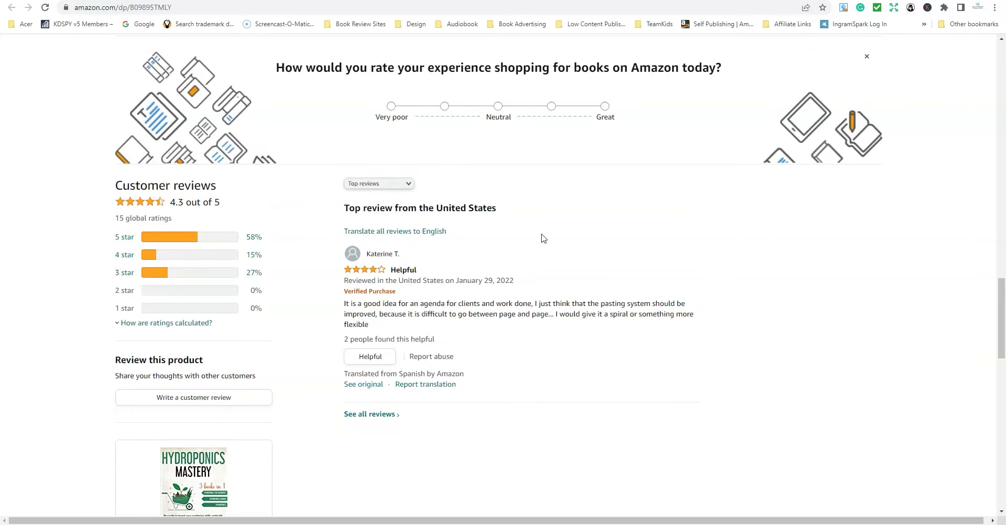
scroll(367, 283, "up", 2)
scroll(597, 301, "up", 15)
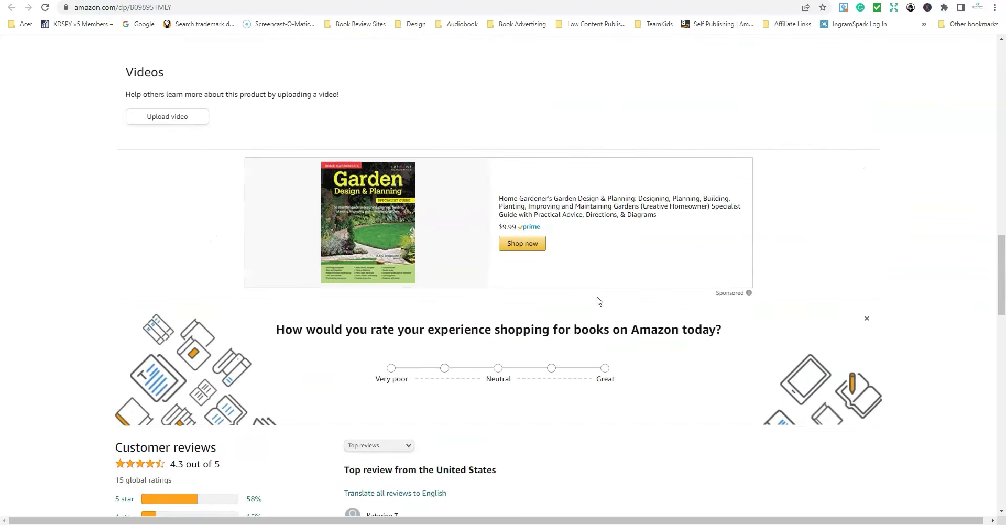
scroll(599, 299, "up", 9)
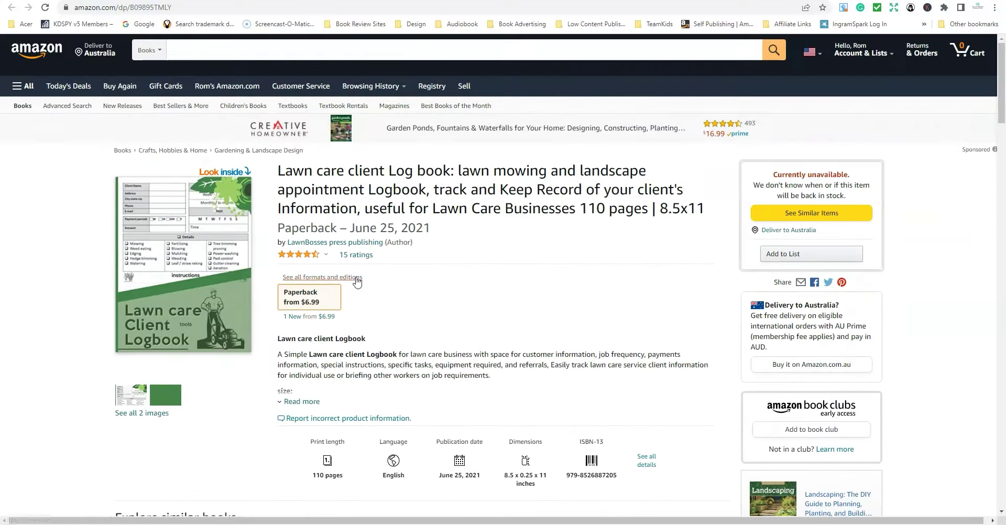
Open the lawn care logbook's sample preview and examine its cover, title page and client record pages.
left_click(217, 197)
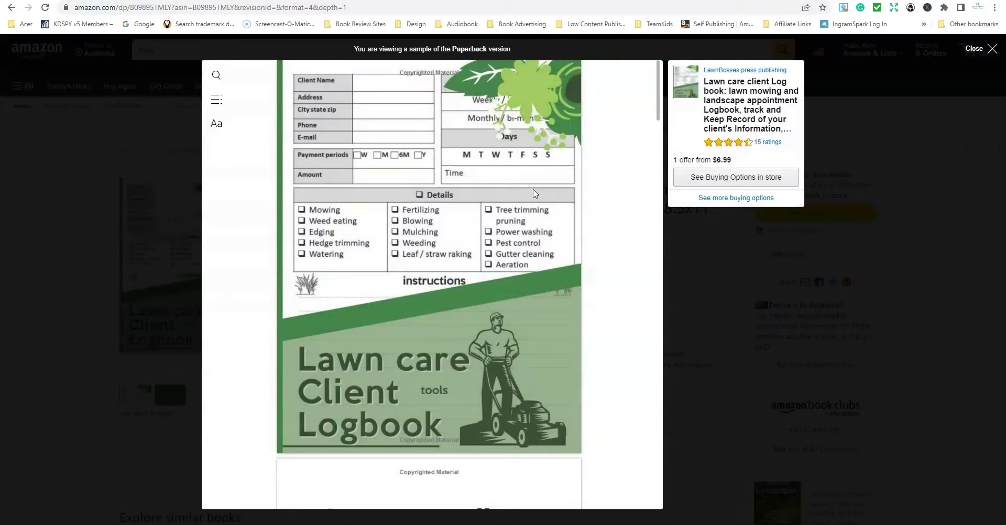
scroll(534, 193, "down", 7)
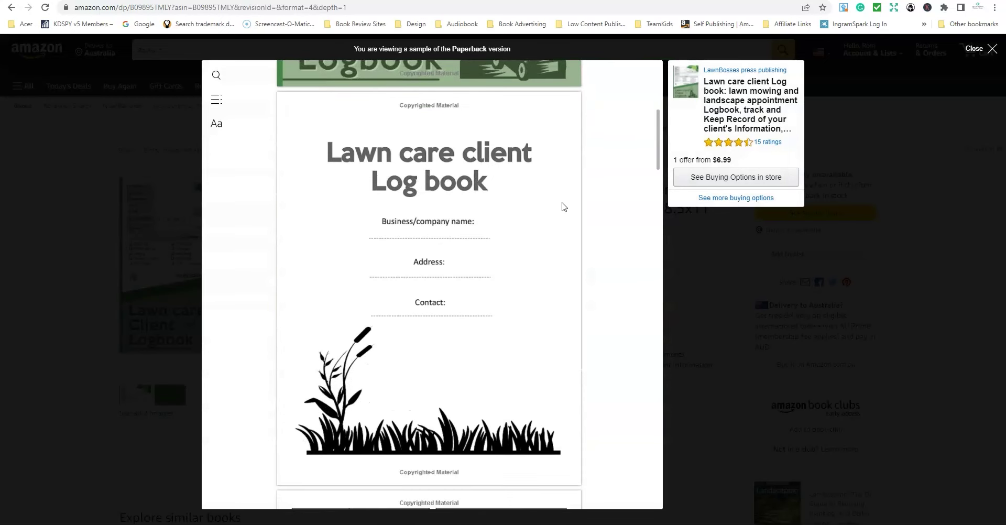
scroll(626, 215, "down", 1)
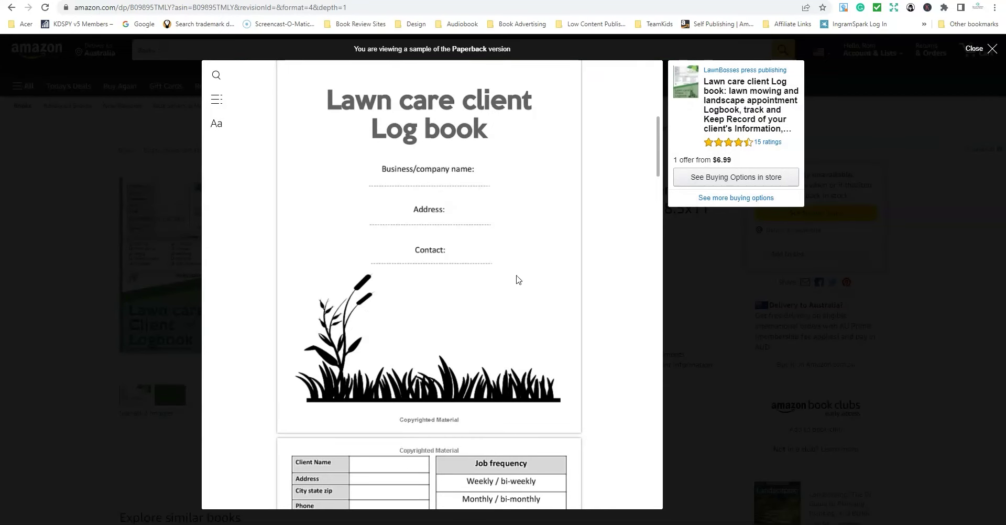
scroll(624, 279, "down", 7)
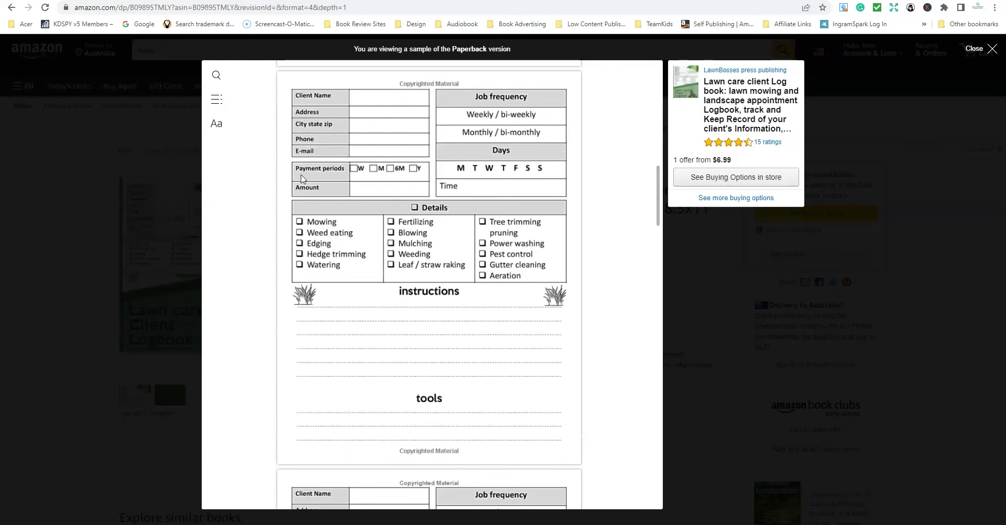
scroll(629, 285, "down", 6)
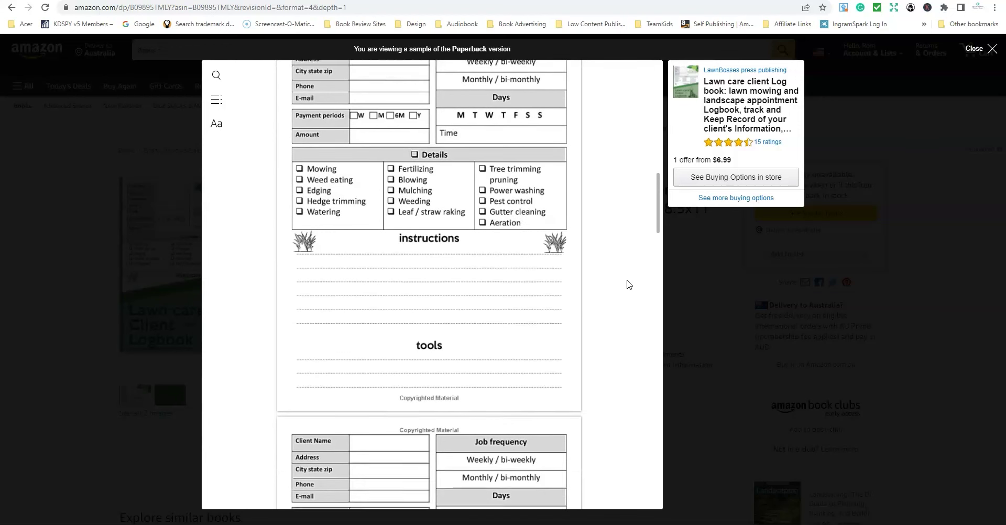
scroll(630, 285, "down", 11)
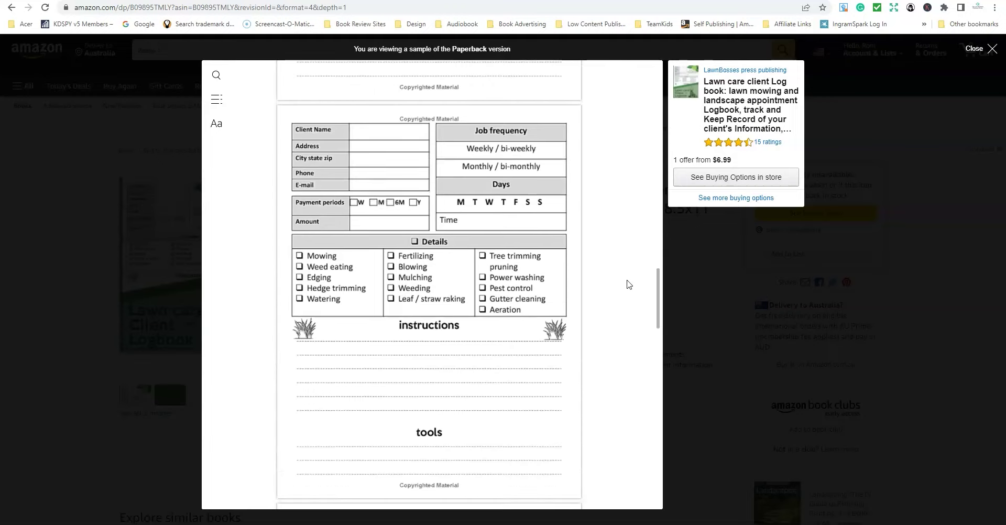
scroll(629, 284, "down", 10)
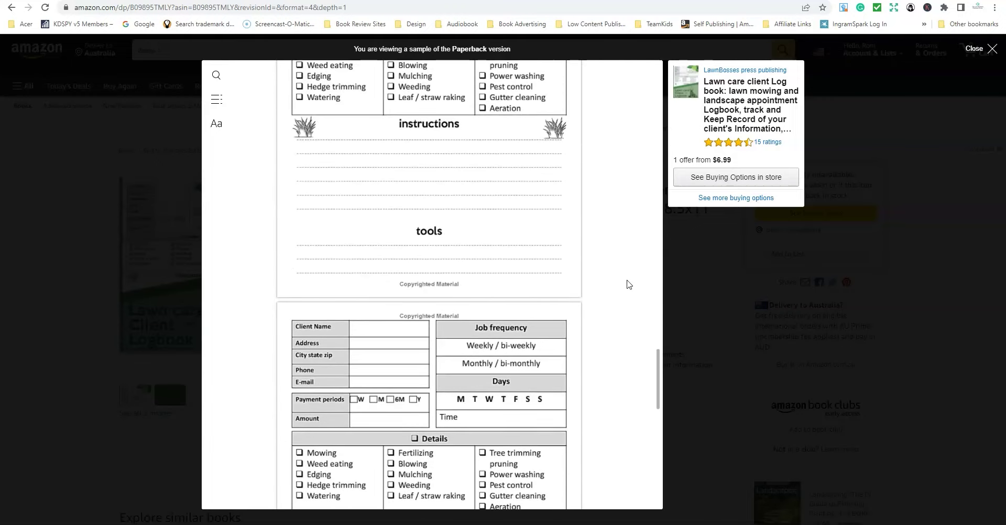
Examine the layout of the repeated client record page, including its job frequency, details, instructions and tools sections.
scroll(629, 285, "up", 10)
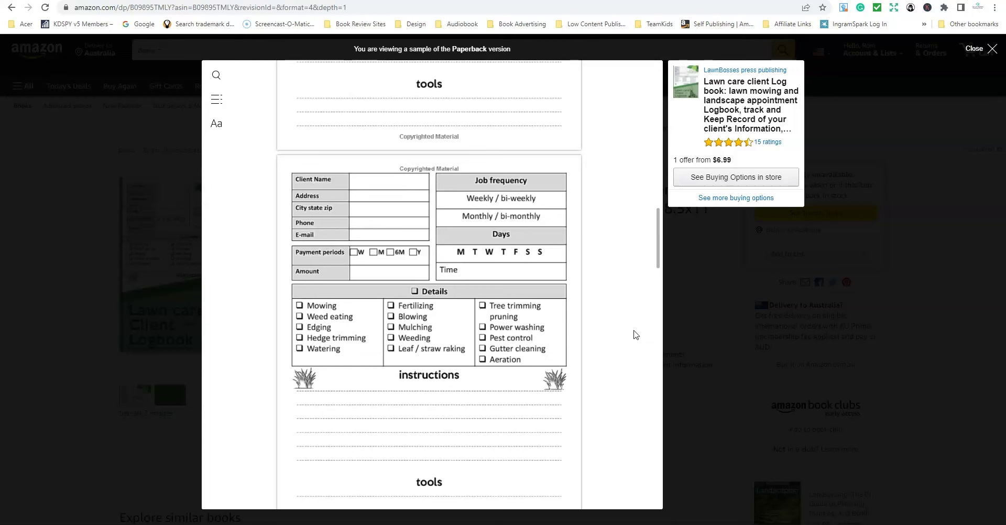
scroll(636, 334, "down", 2)
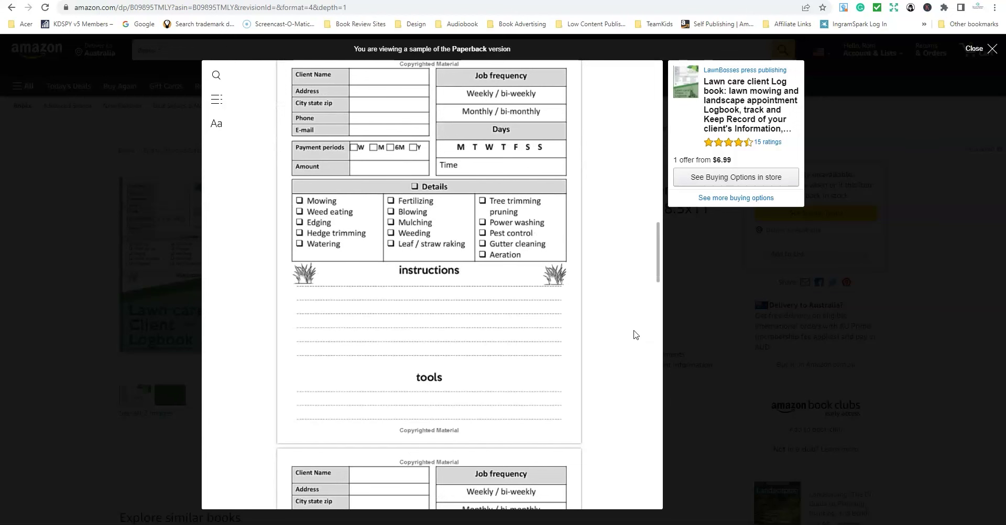
scroll(635, 334, "up", 2)
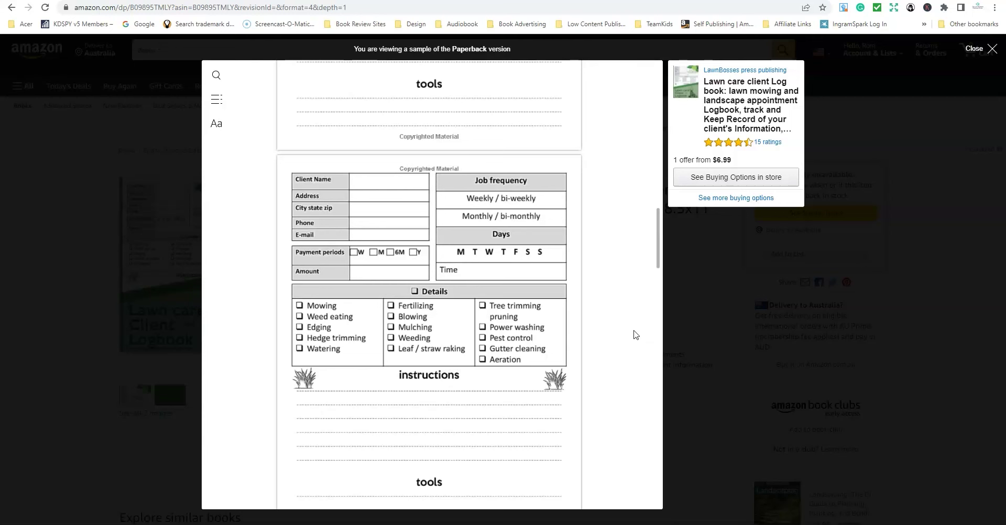
scroll(635, 335, "down", 1)
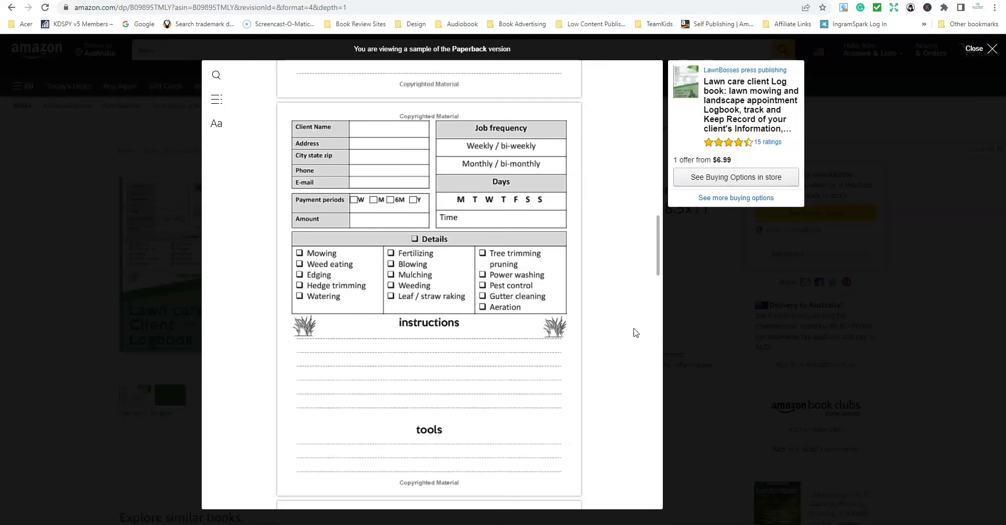
scroll(636, 333, "down", 9)
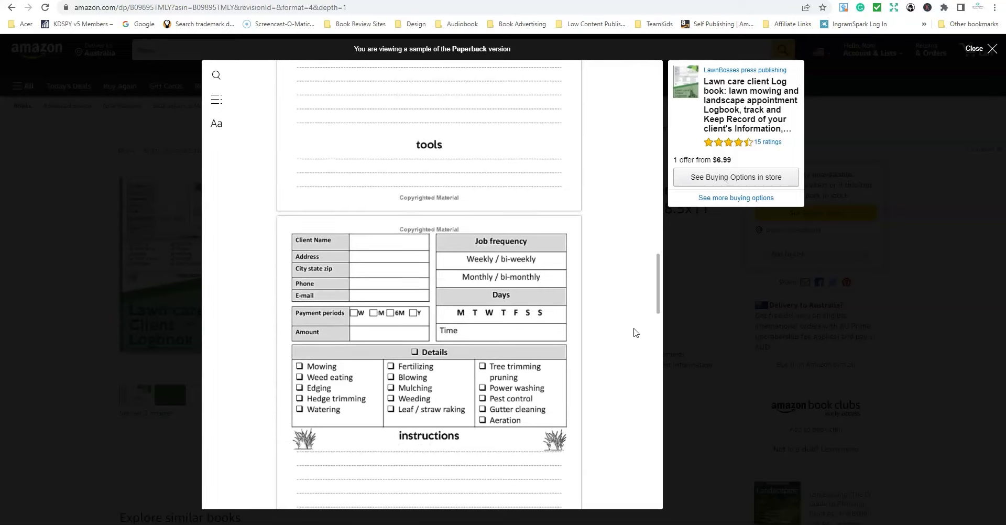
scroll(636, 333, "down", 6)
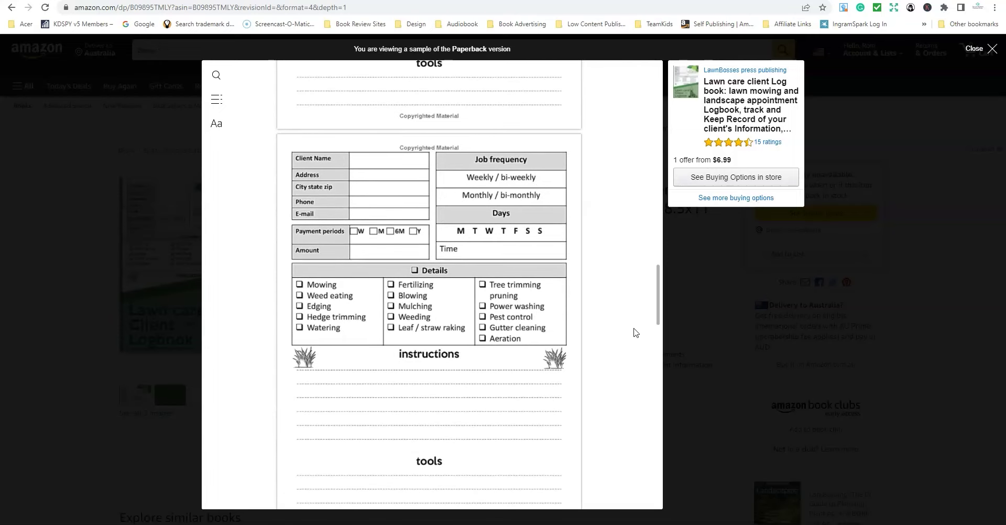
scroll(636, 332, "down", 1)
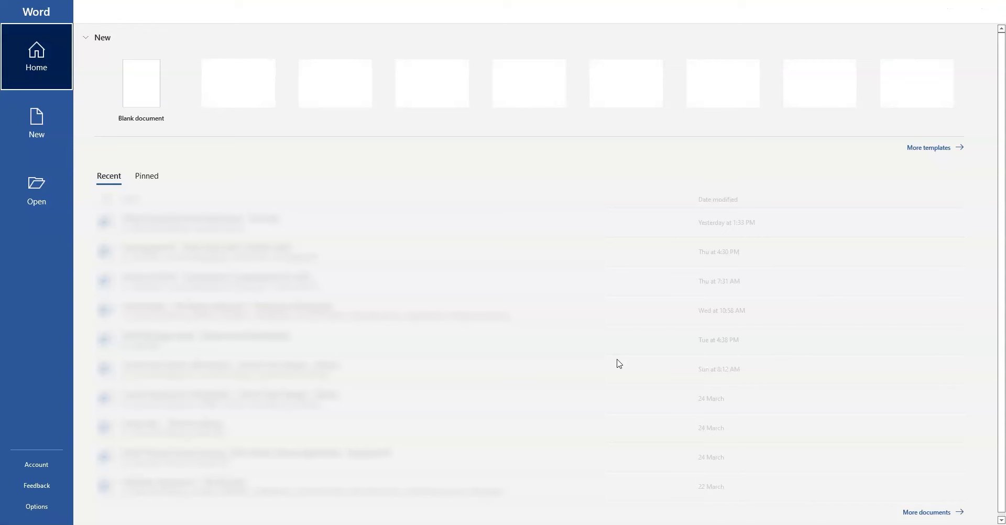
In a new blank Word document, paste the copied preview screenshot and crop it to the single client record page.
left_click(106, 75)
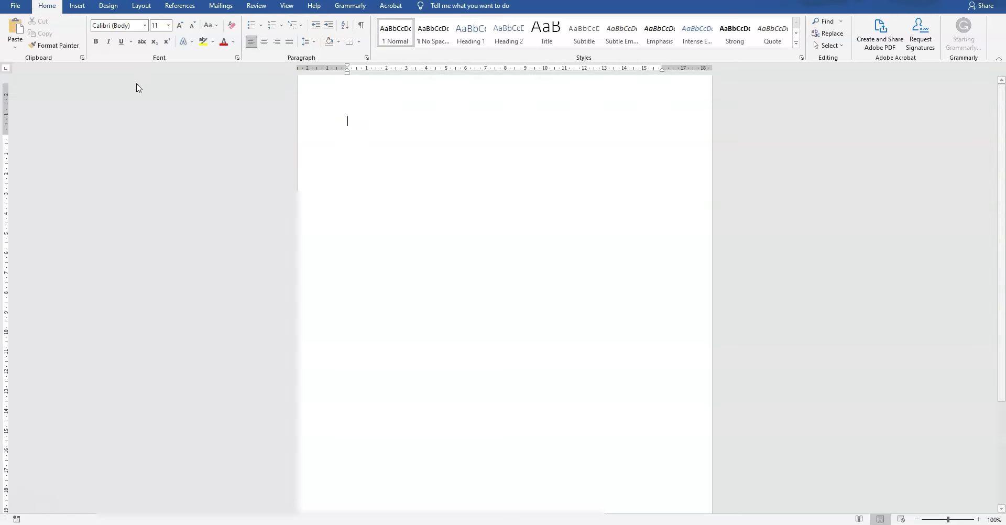
key("ctrl+v")
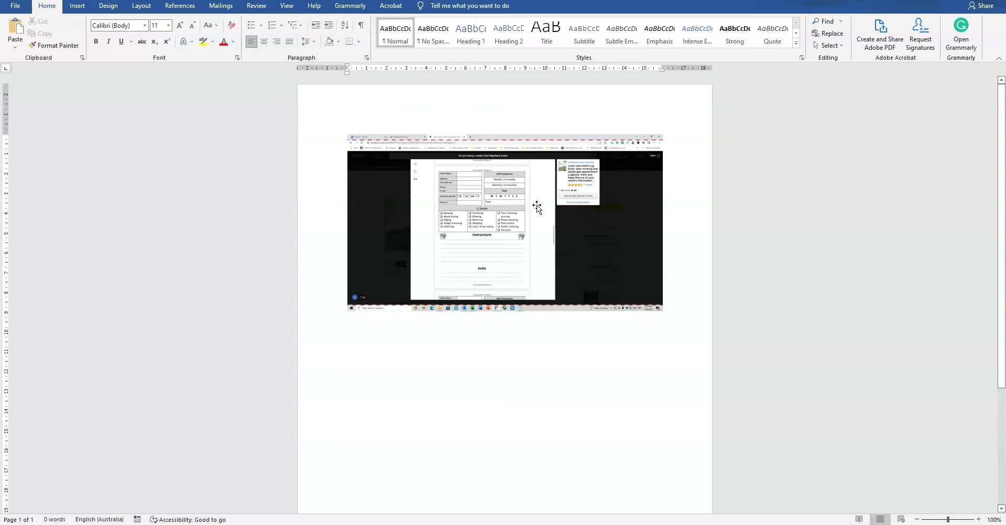
left_click(630, 218)
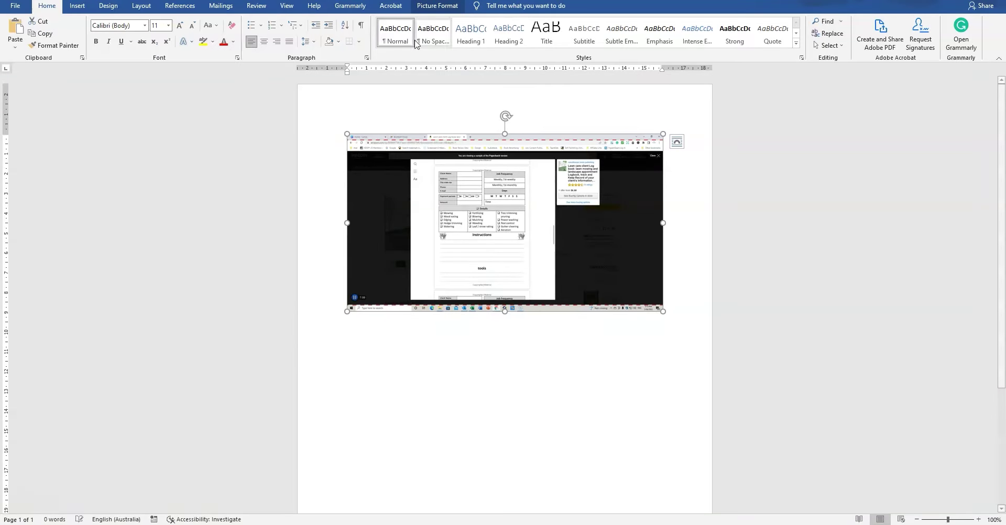
left_click(447, 7)
left_click(892, 46)
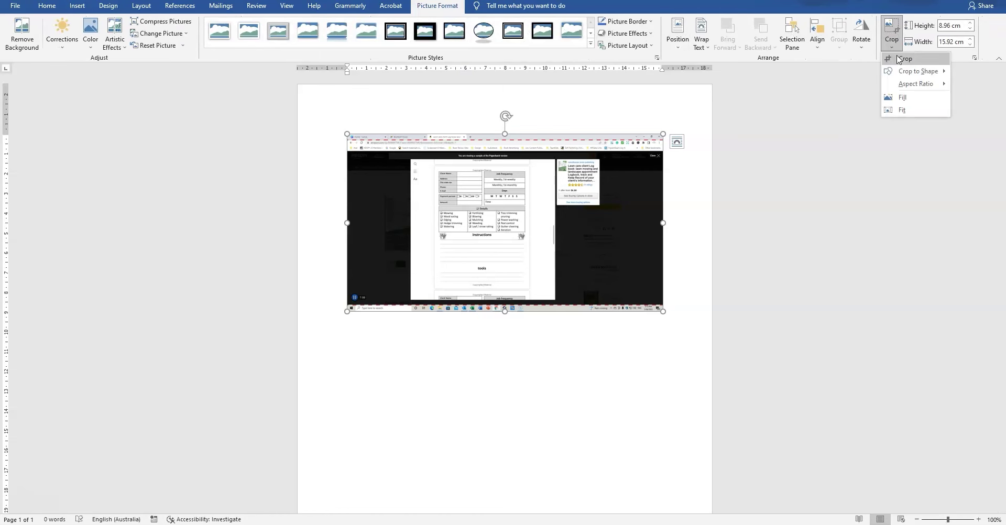
left_click(900, 63)
left_click_drag(662, 222, 531, 227)
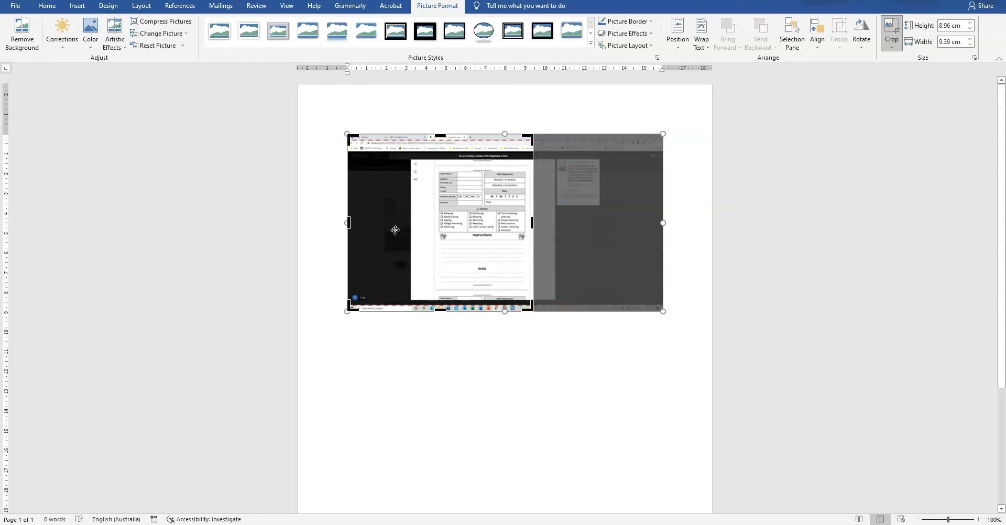
left_click_drag(348, 224, 433, 224)
left_click_drag(396, 145, 398, 173)
Enlarge the cropped page image to about 16.2 cm high and 13 cm wide.
left_click_drag(396, 282, 589, 380)
left_click(597, 257)
left_click(438, 235)
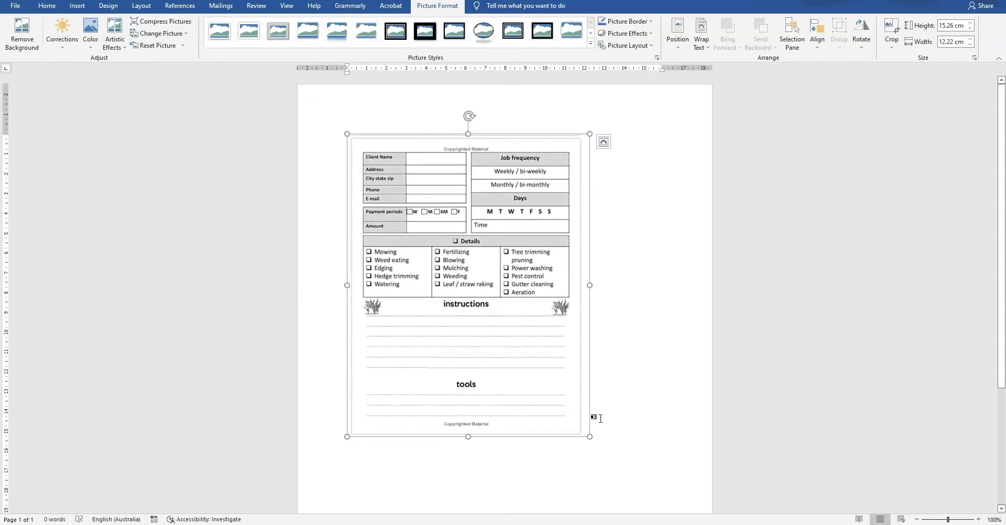
left_click_drag(590, 438, 604, 455)
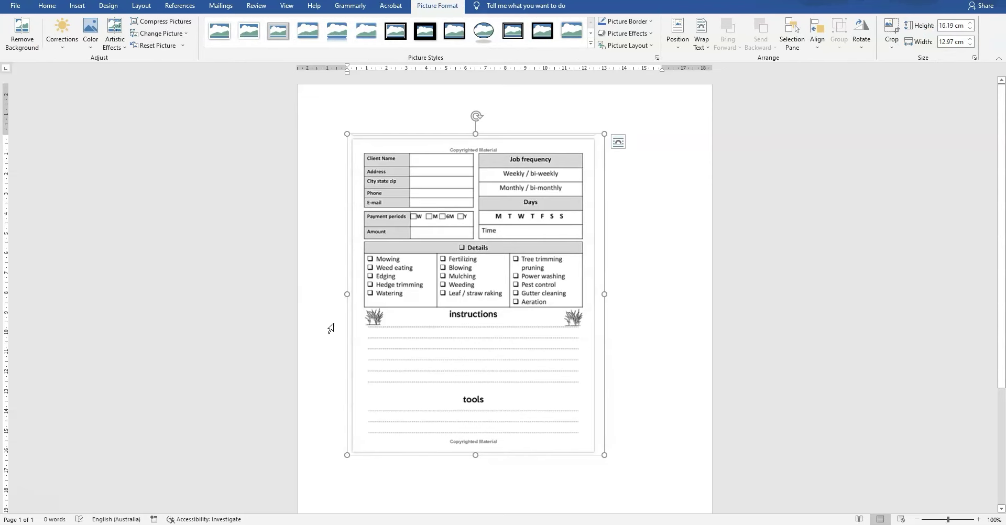
left_click(640, 229)
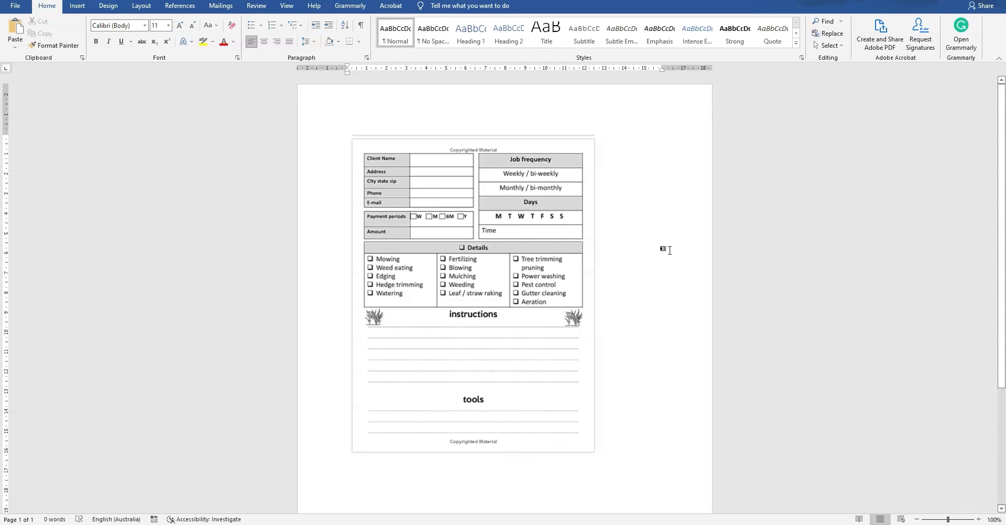
Switch to Book Bolt in the browser, check the lawn care logbook's BSR and price history, and close the chart.
key("alt+Tab")
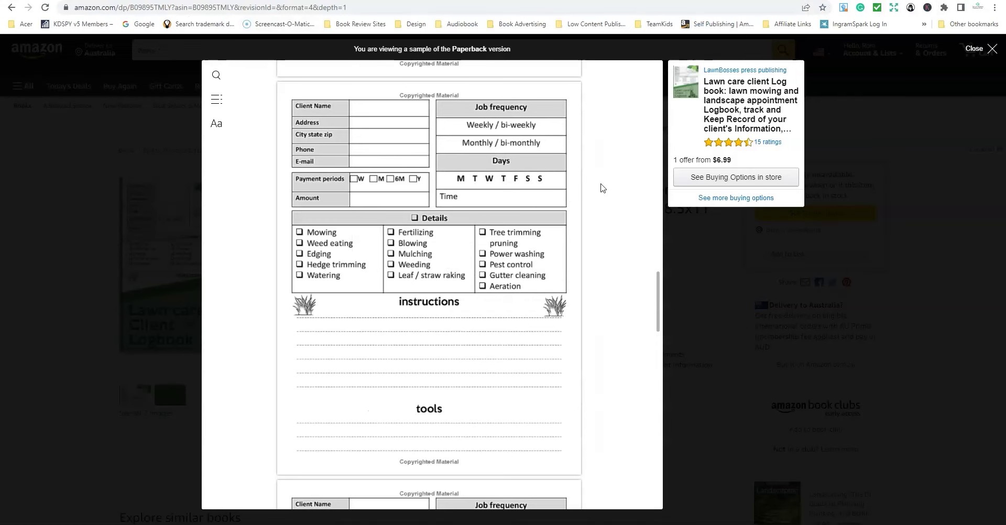
key("ctrl+Tab")
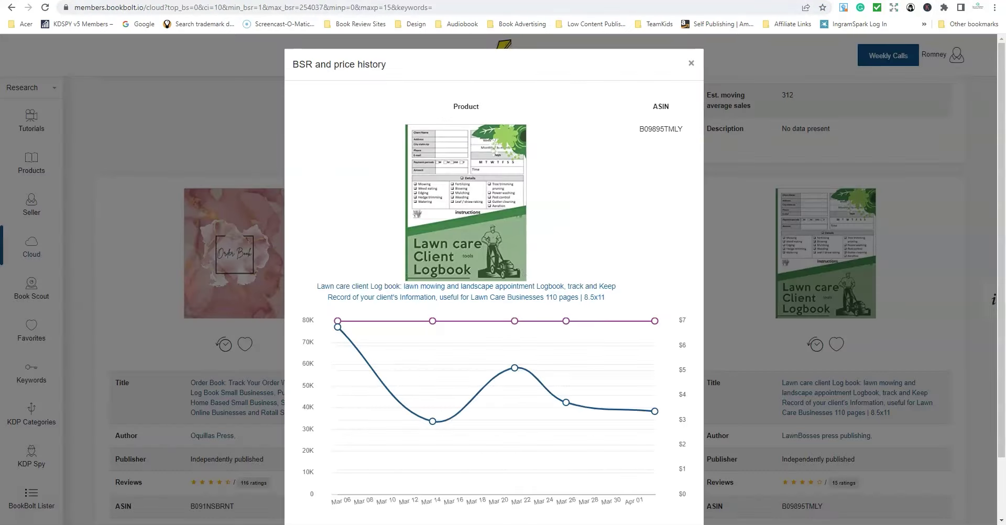
scroll(605, 181, "down", 2)
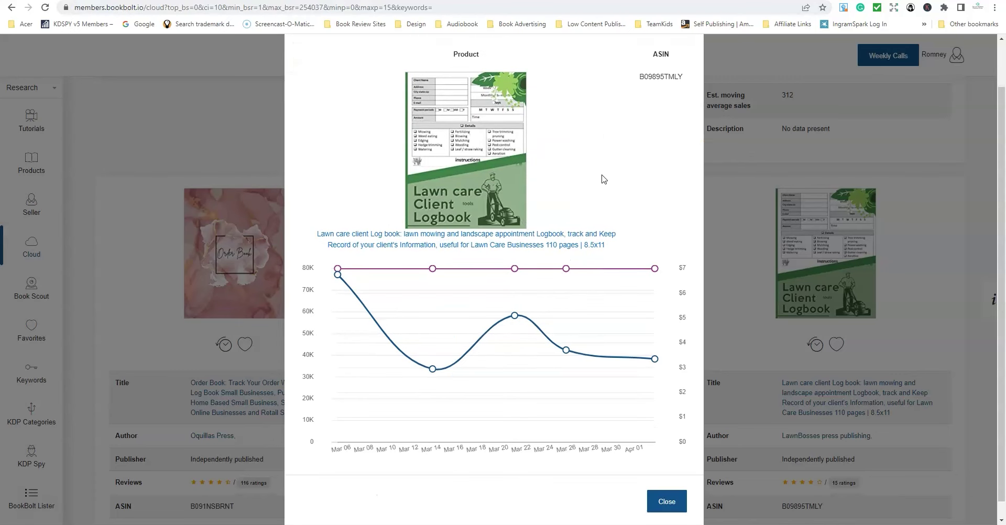
scroll(599, 171, "up", 2)
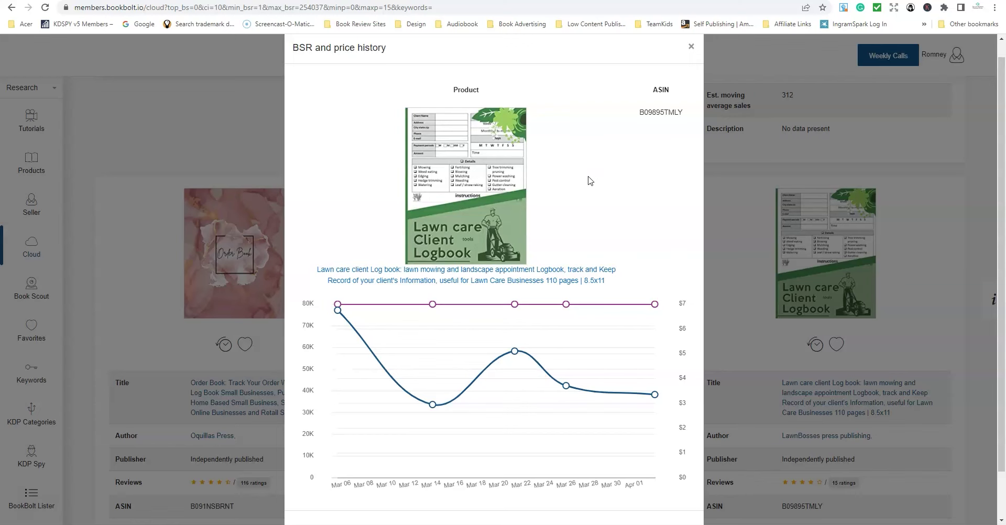
left_click(691, 47)
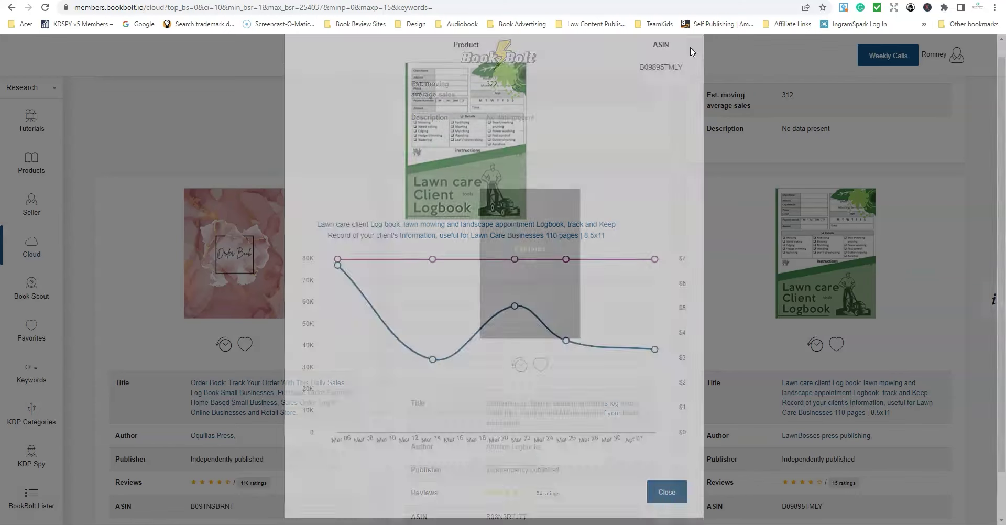
Run a seller search for LawnBosses press publishing, starting from the author name on the lawn care logbook's listing.
scroll(677, 216, "down", 5)
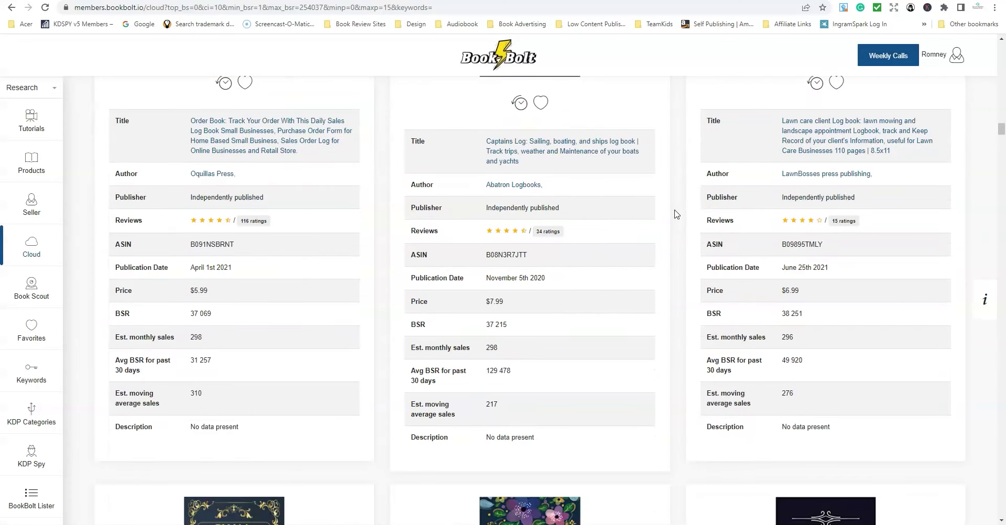
scroll(677, 214, "down", 10)
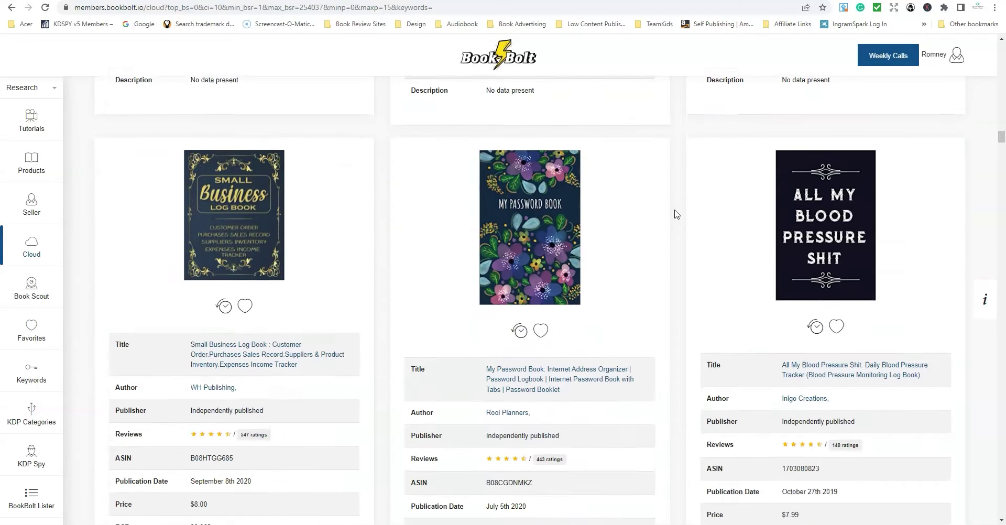
scroll(677, 215, "down", 10)
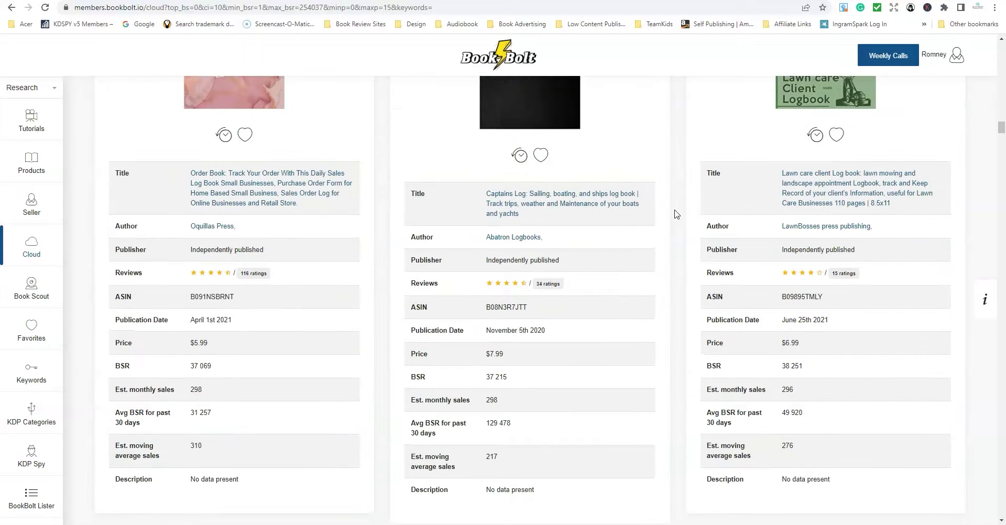
scroll(676, 214, "down", 3)
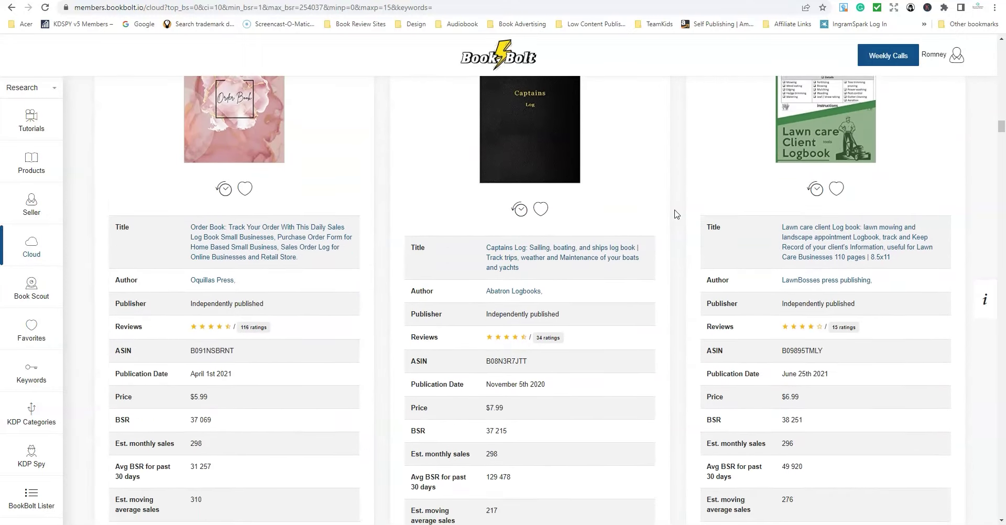
left_click(804, 282)
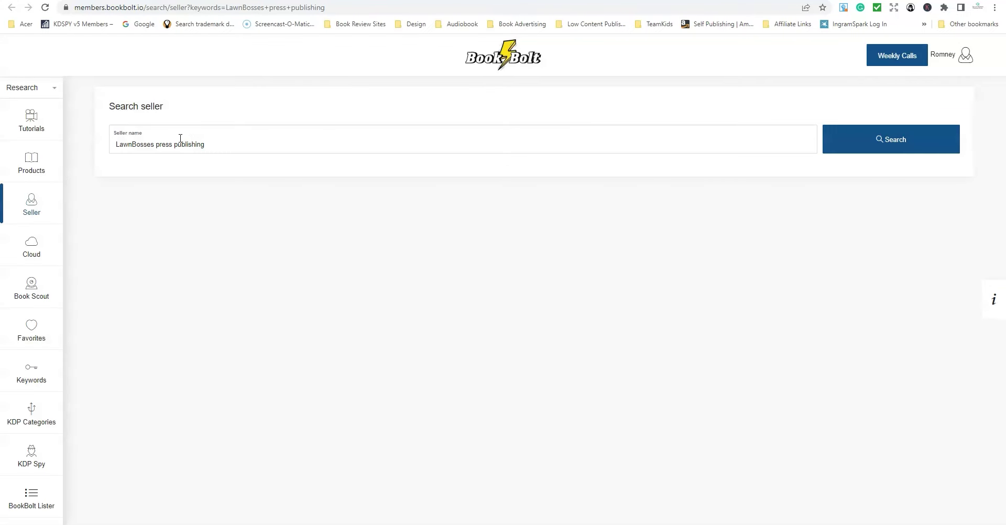
left_click(886, 141)
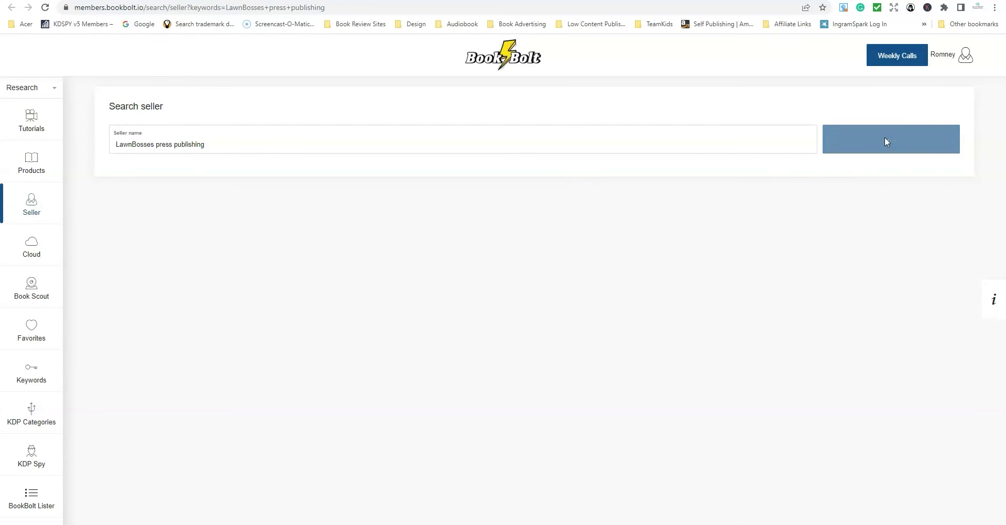
scroll(451, 198, "down", 3)
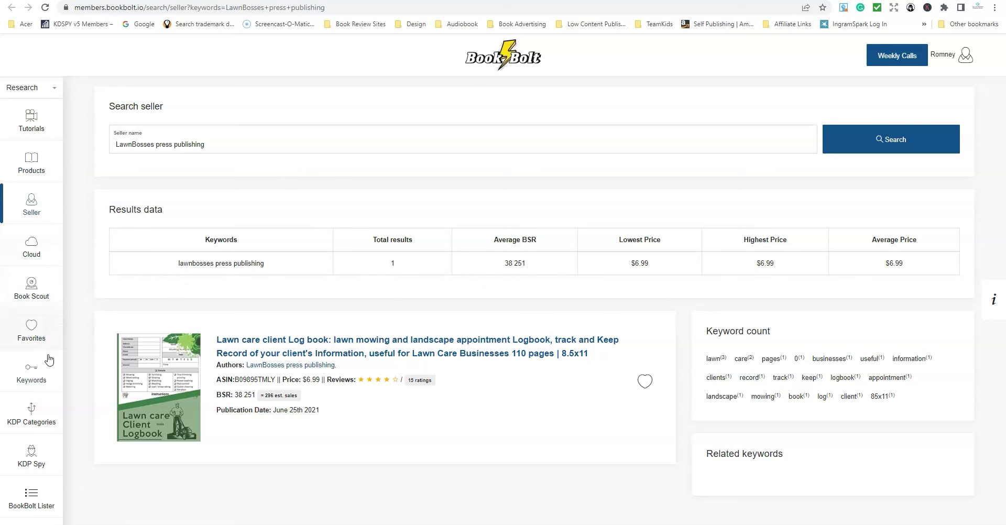
Open Book Bolt's keyword search and look up the keyword "Lawn care".
mouse_move(34, 372)
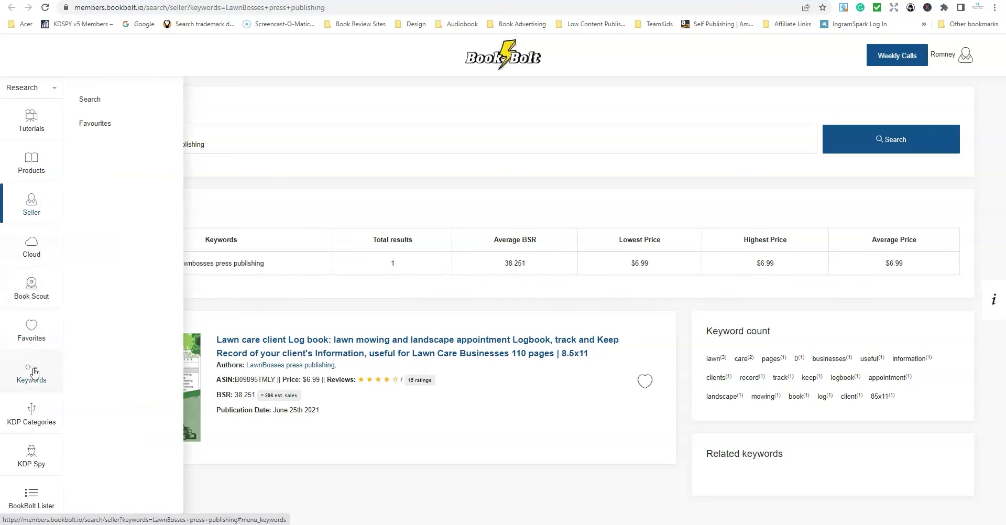
left_click(93, 101)
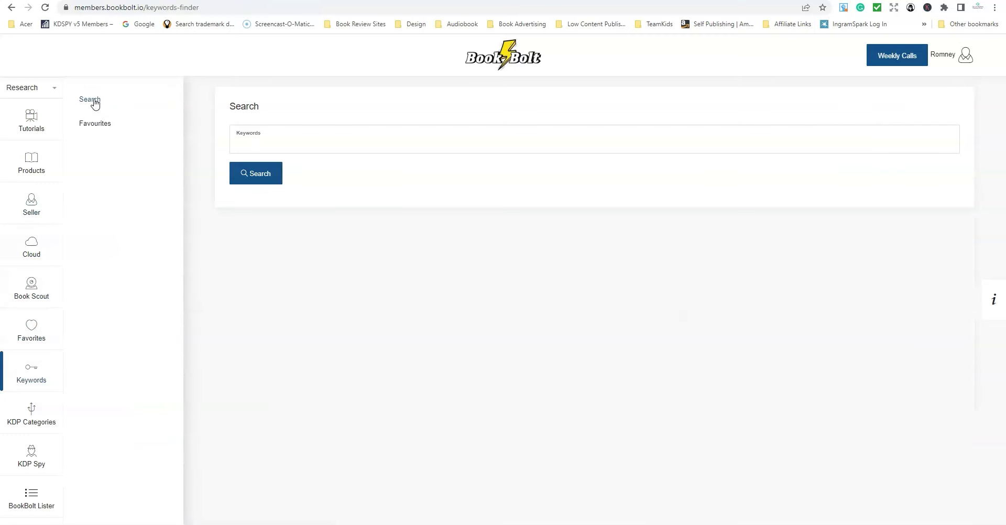
left_click(274, 140)
type("Lawn care")
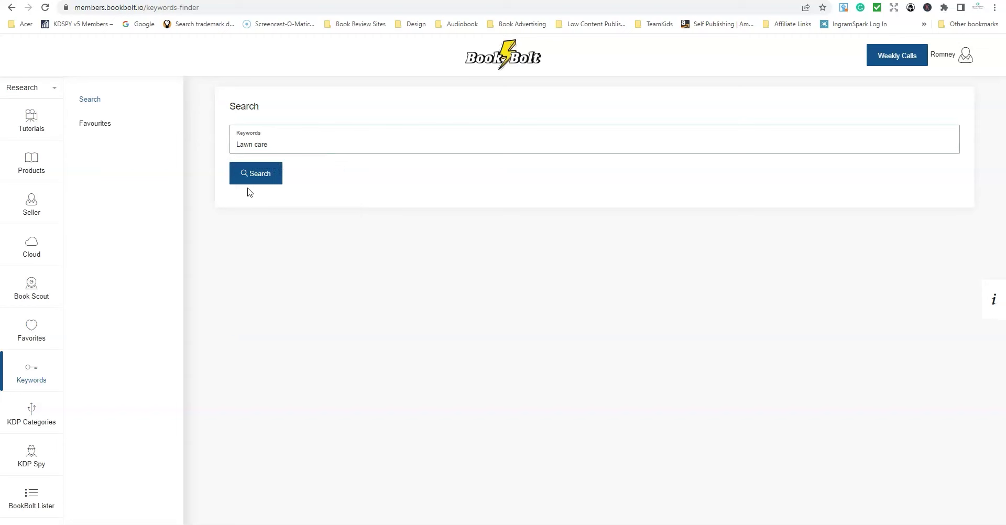
left_click(261, 173)
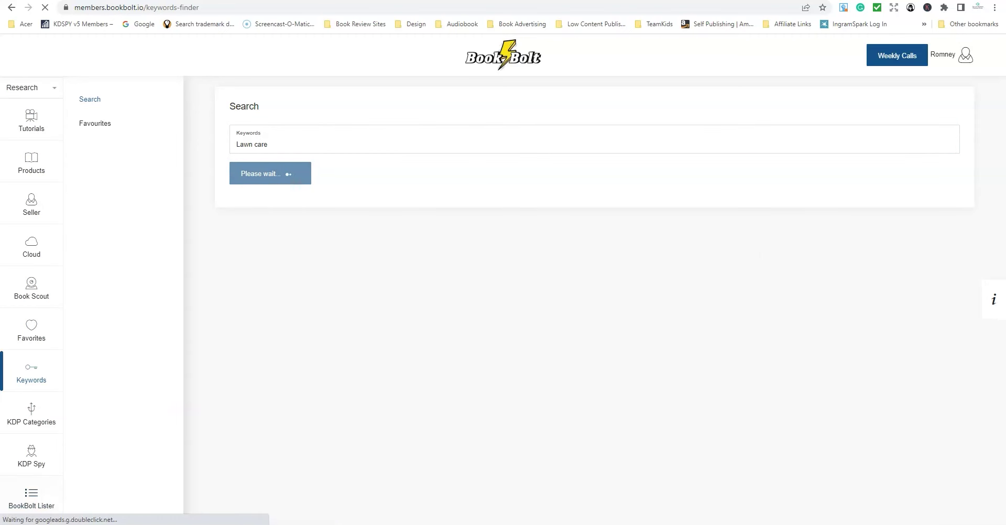
Examine the most frequent keywords and relevant products returned for the lawn care search.
scroll(913, 235, "down", 1)
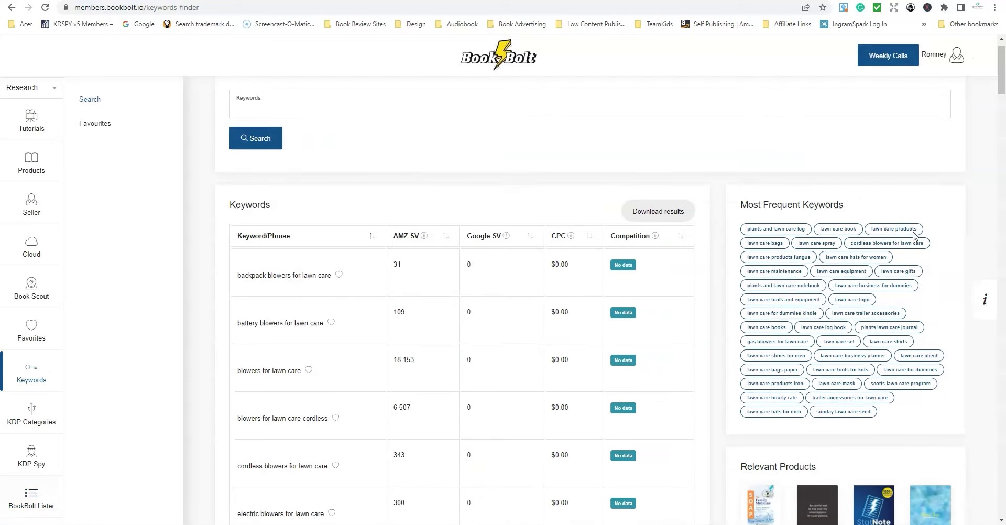
scroll(913, 235, "down", 2)
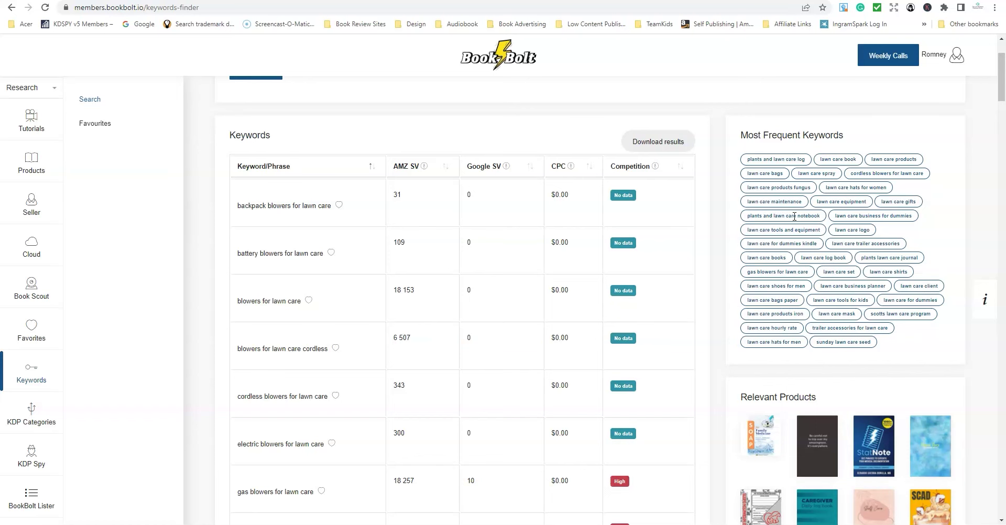
scroll(939, 234, "down", 6)
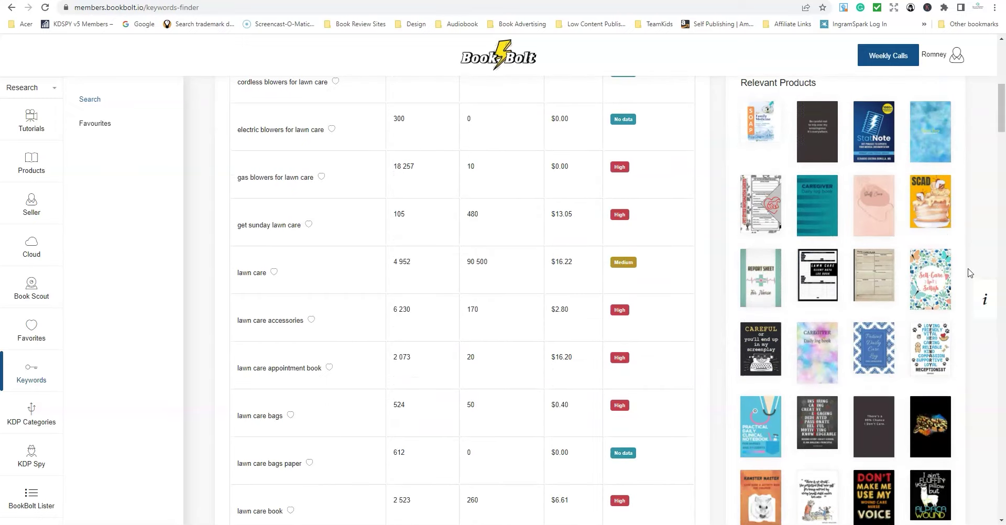
scroll(968, 273, "up", 1)
scroll(967, 218, "down", 2)
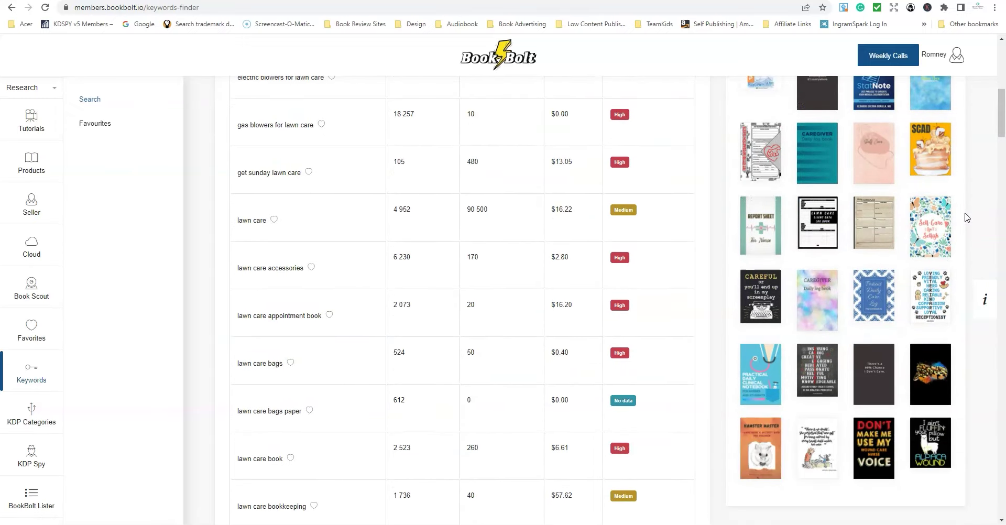
scroll(967, 217, "down", 4)
scroll(967, 218, "up", 4)
scroll(967, 218, "up", 7)
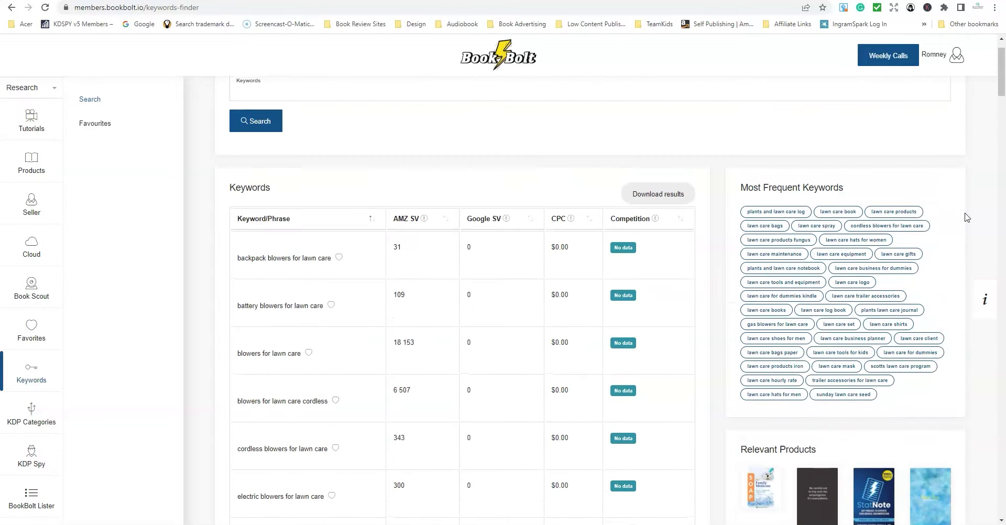
Review the Amazon and Google search volumes, CPC and competition of the individual lawn care keyword phrases.
scroll(350, 223, "down", 2)
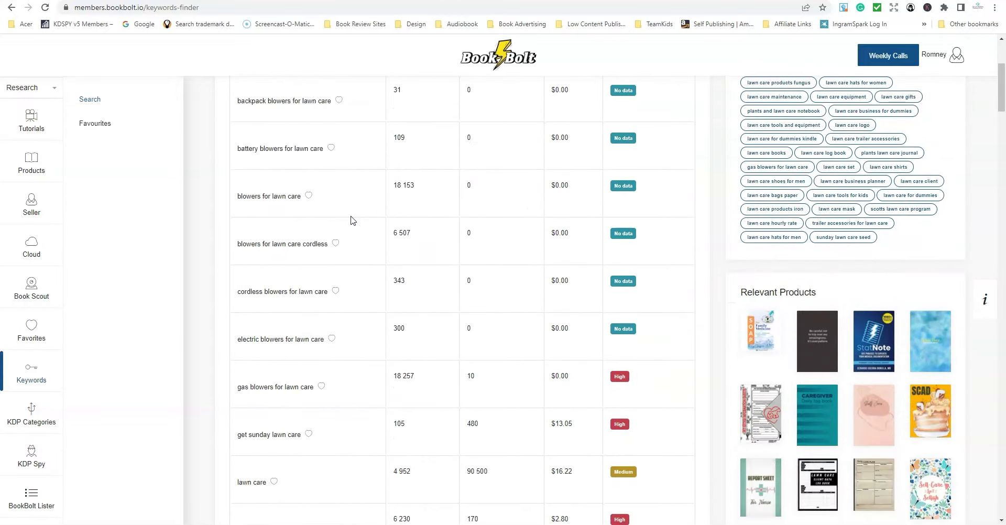
scroll(351, 220, "down", 2)
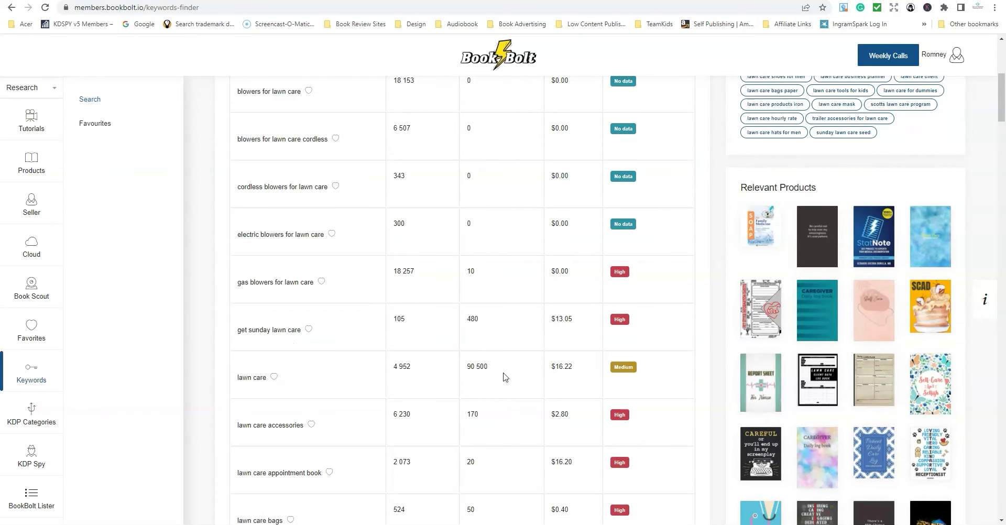
scroll(505, 376, "up", 6)
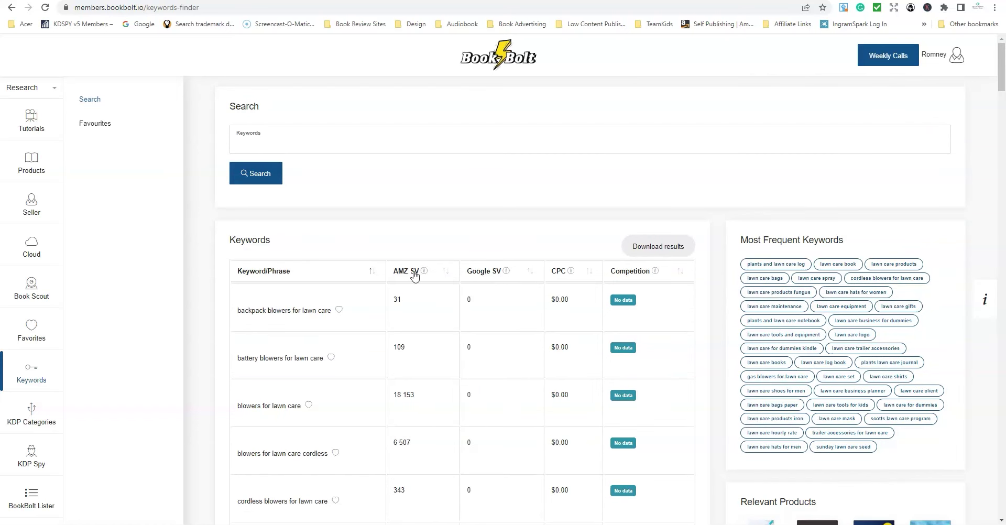
scroll(495, 330, "down", 2)
scroll(496, 330, "down", 5)
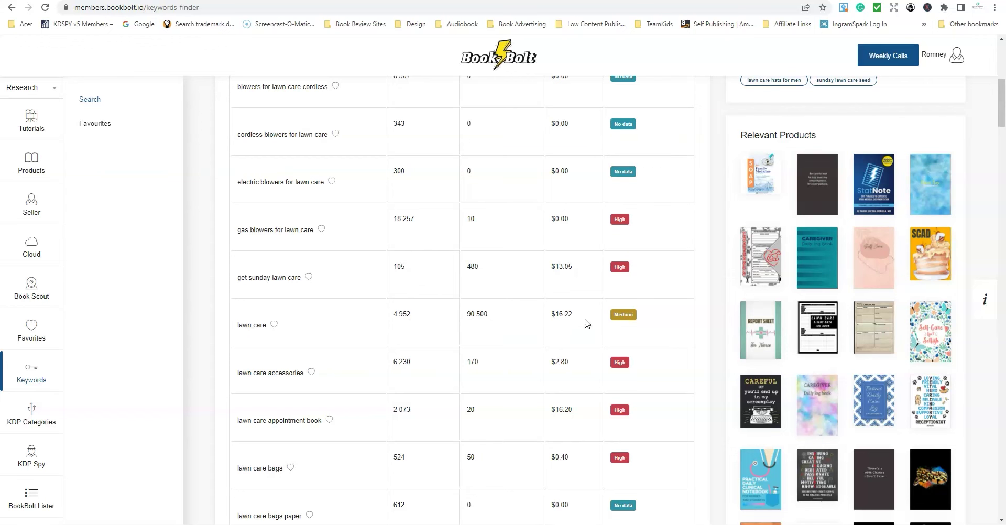
scroll(580, 344, "up", 5)
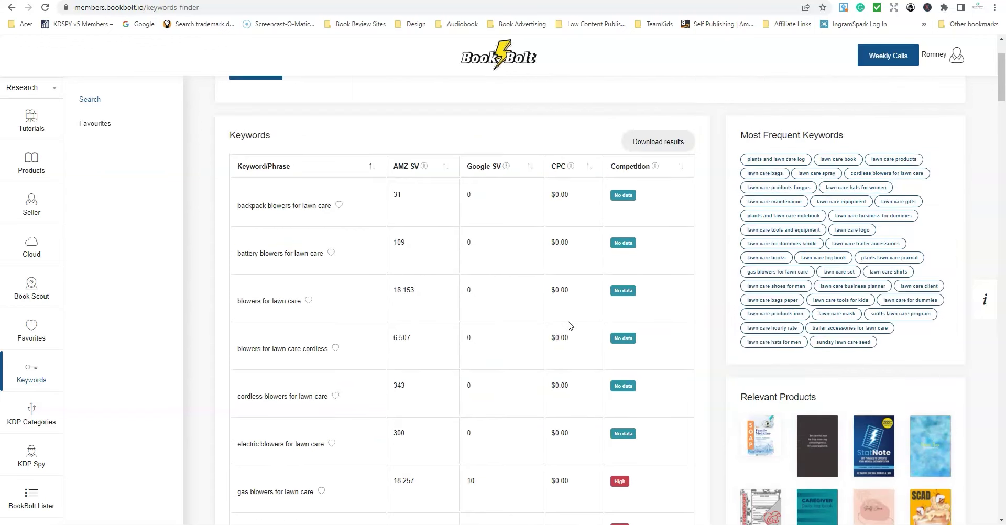
scroll(571, 326, "down", 5)
scroll(570, 326, "down", 2)
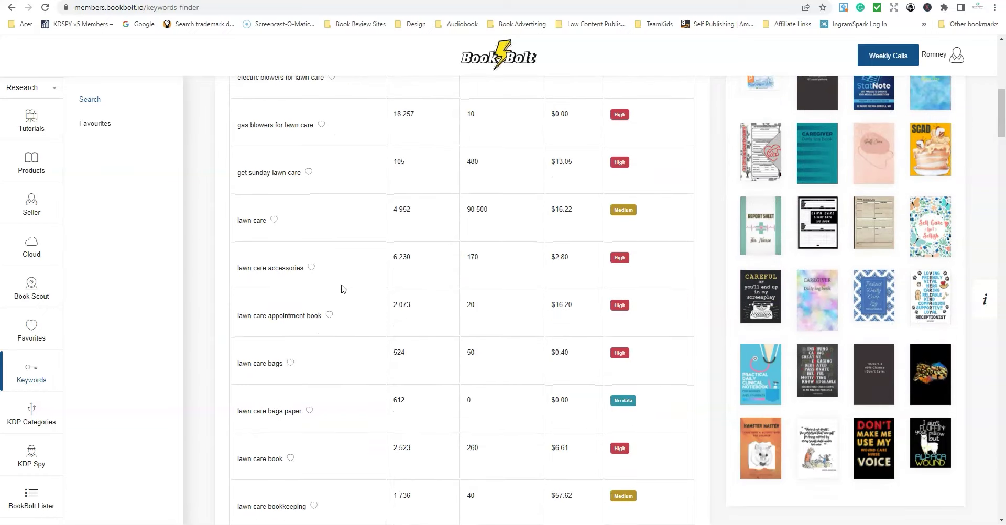
scroll(336, 280, "down", 1)
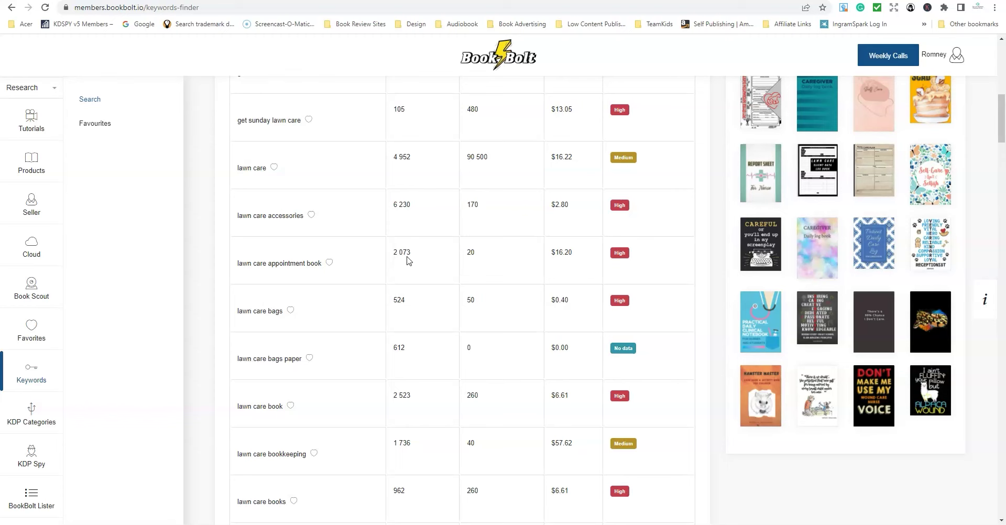
scroll(434, 281, "up", 10)
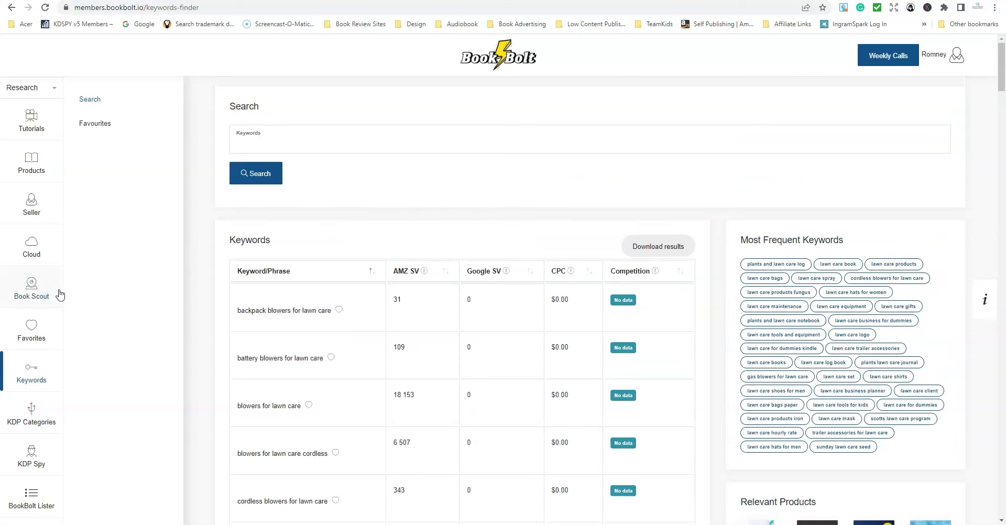
Open Book Scout, switch to the logbook's Amazon page, and copy the ASIN B09895TMLY from its product details.
left_click(32, 289)
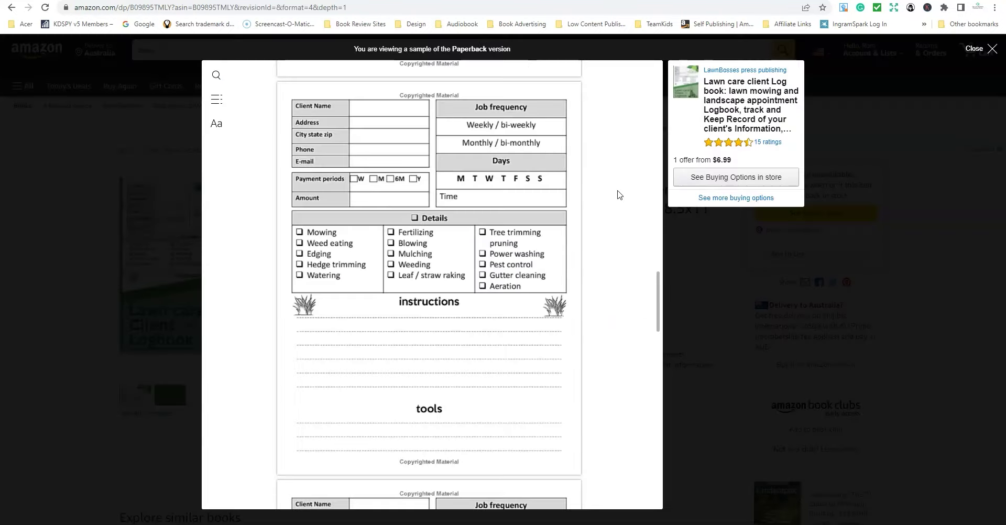
scroll(621, 189, "up", 1)
left_click(991, 48)
scroll(501, 286, "down", 20)
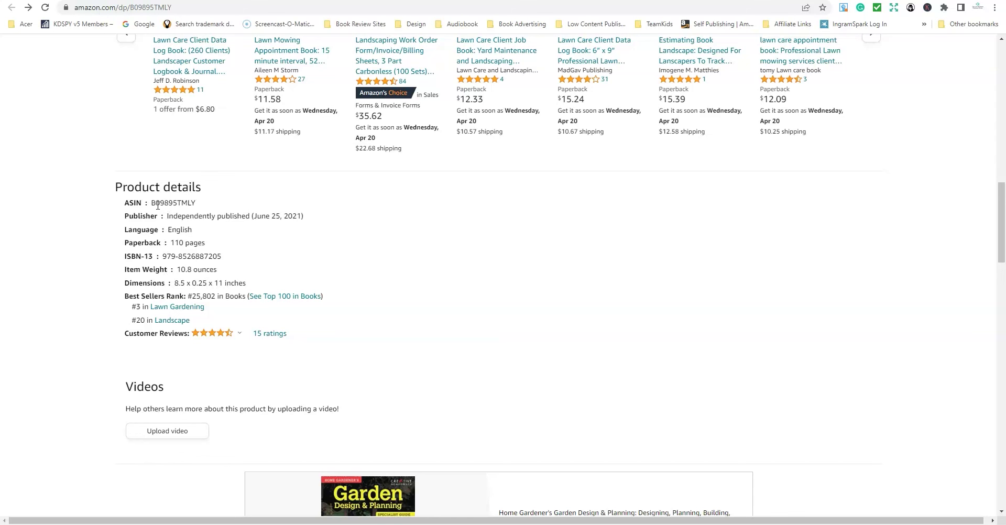
left_click_drag(152, 204, 202, 206)
right_click(202, 206)
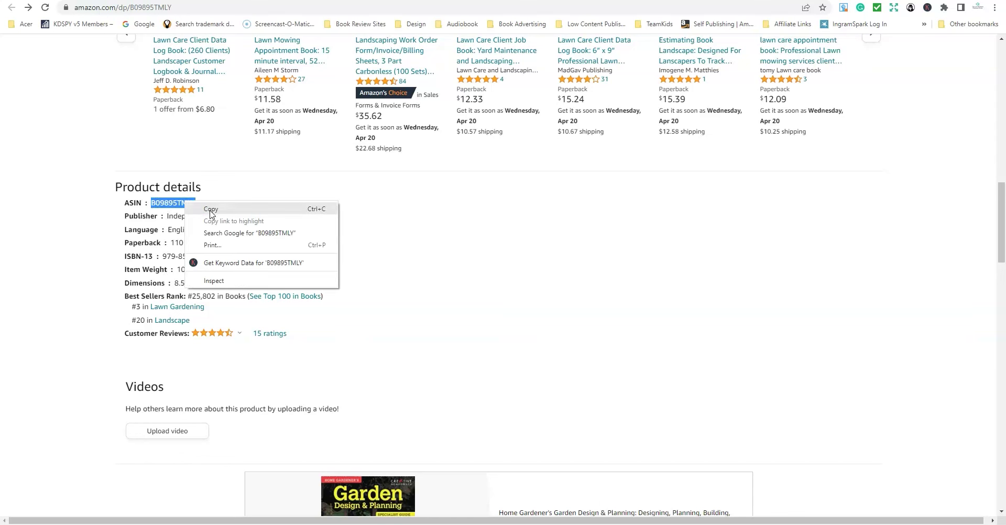
left_click(212, 210)
Back in Book Bolt, run a Book Scout lookup on the copied ASIN.
key("ctrl+Tab")
left_click(150, 201)
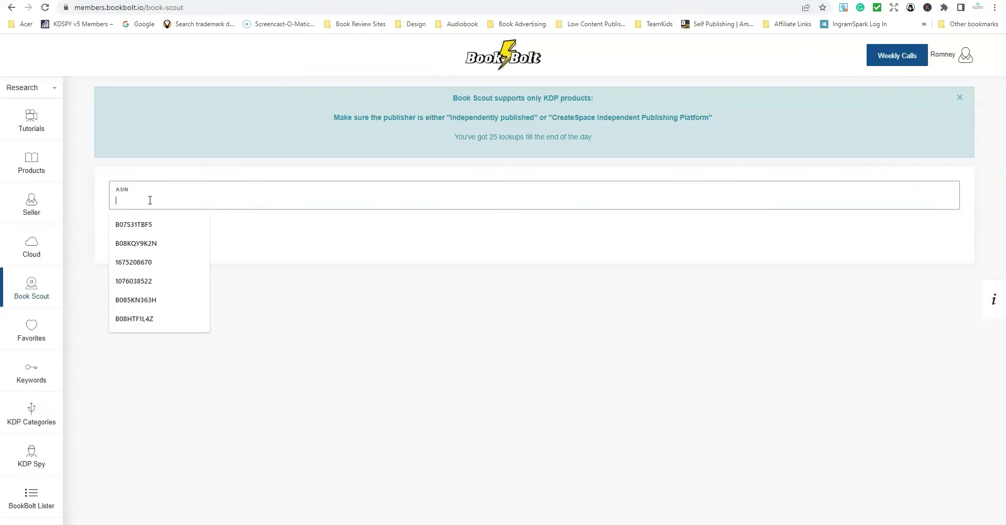
key("ctrl+v")
left_click(137, 226)
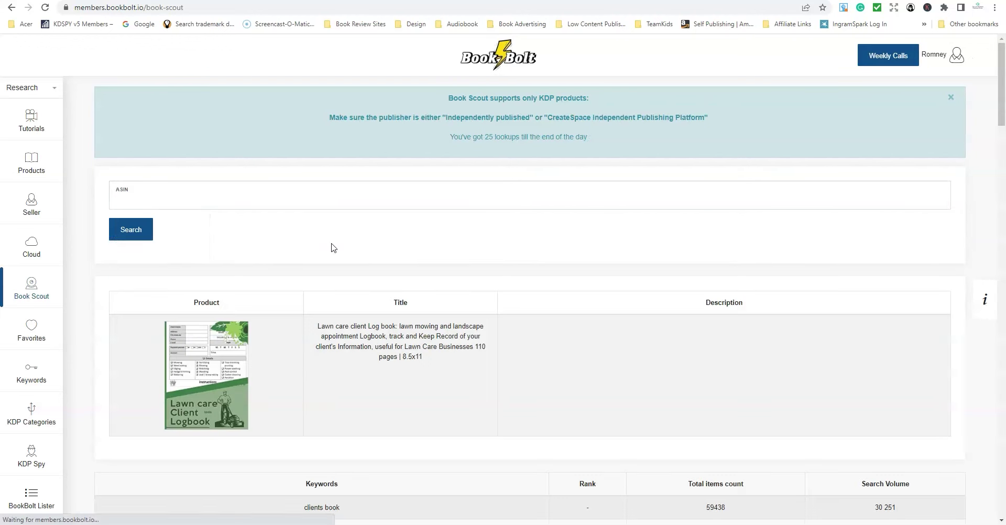
Examine the logbook's Book Scout keywords, comparing their rank, total items count and search volume.
scroll(340, 246, "down", 2)
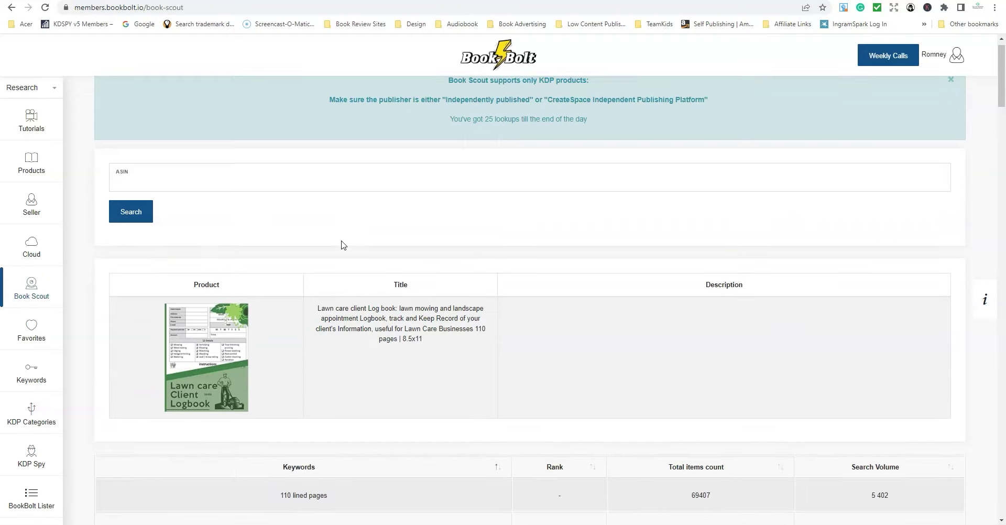
scroll(434, 288, "down", 2)
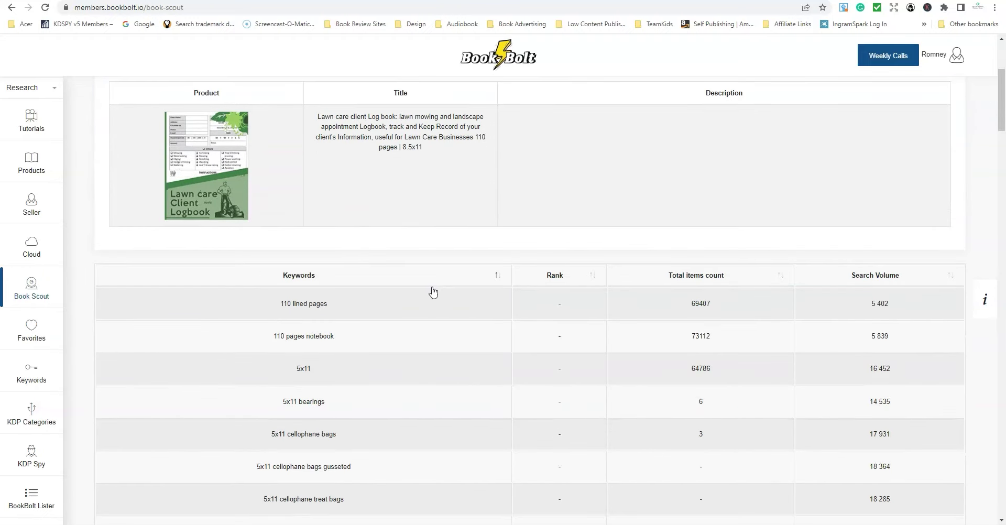
scroll(414, 310, "down", 3)
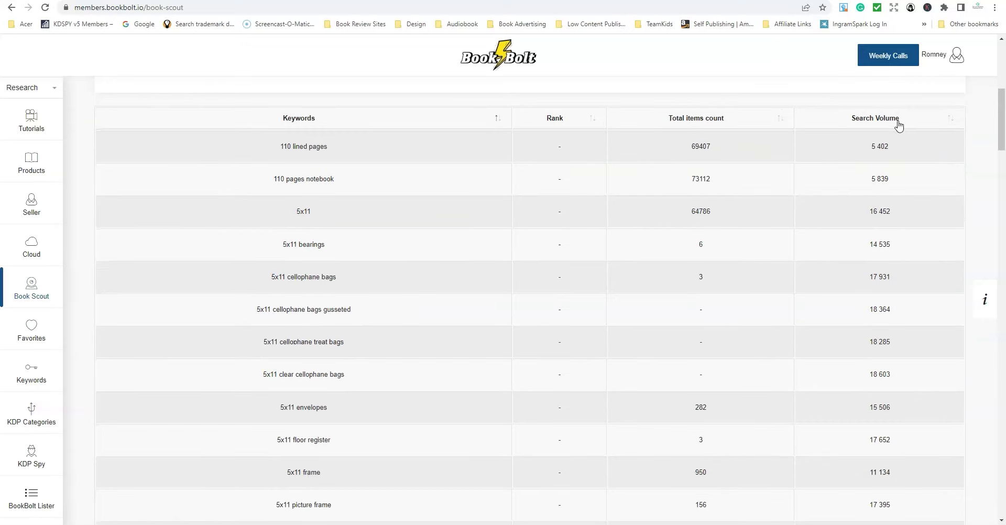
scroll(391, 321, "down", 5)
scroll(399, 321, "down", 4)
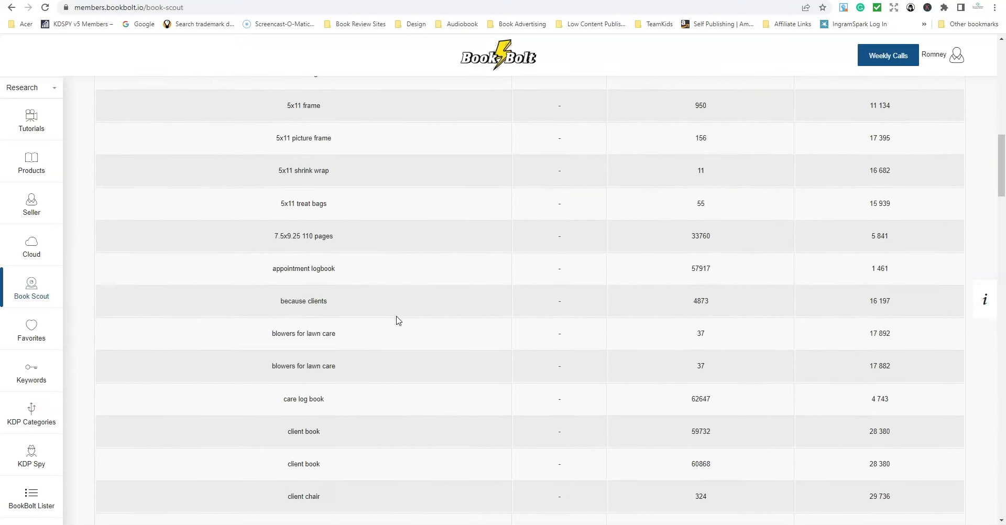
scroll(399, 321, "down", 2)
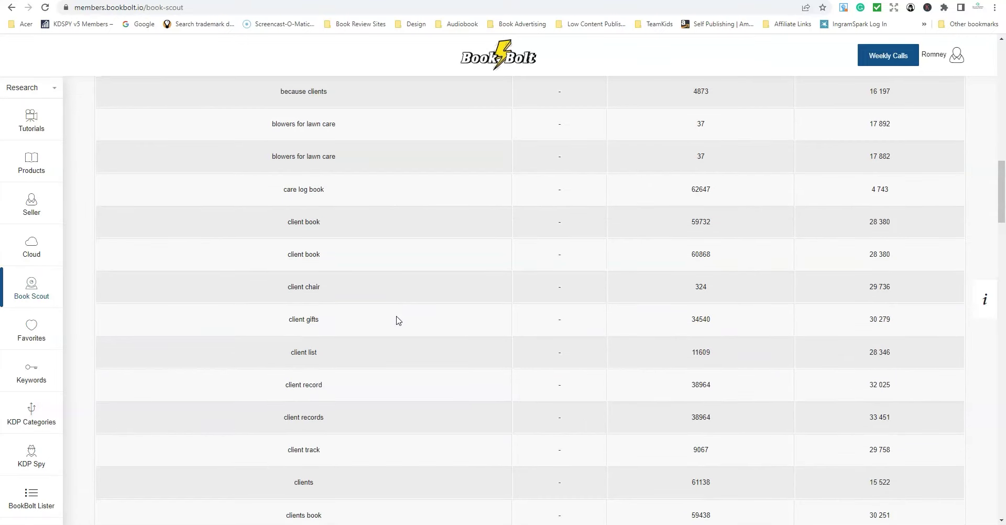
scroll(398, 321, "down", 3)
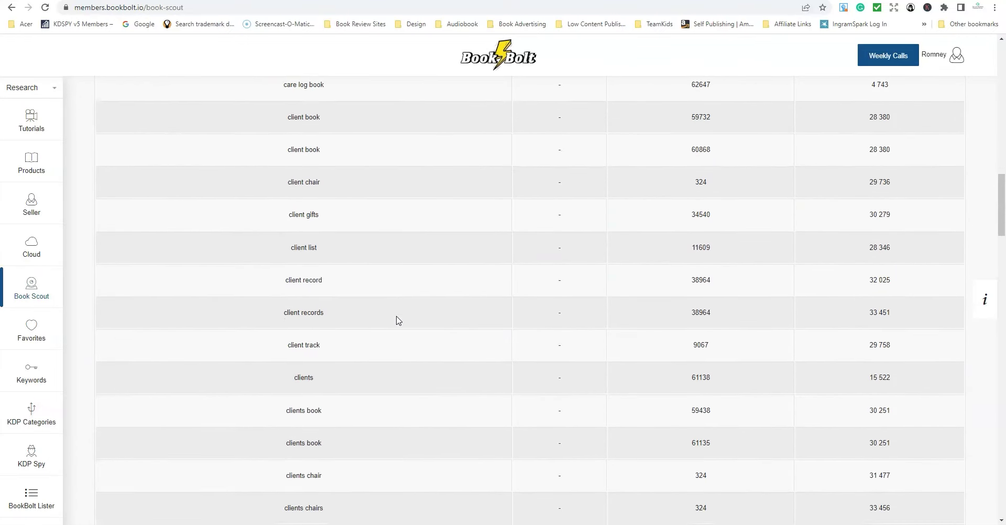
Check the client-related keywords in the logbook's Book Scout results and return to the looked-up product.
scroll(399, 321, "down", 1)
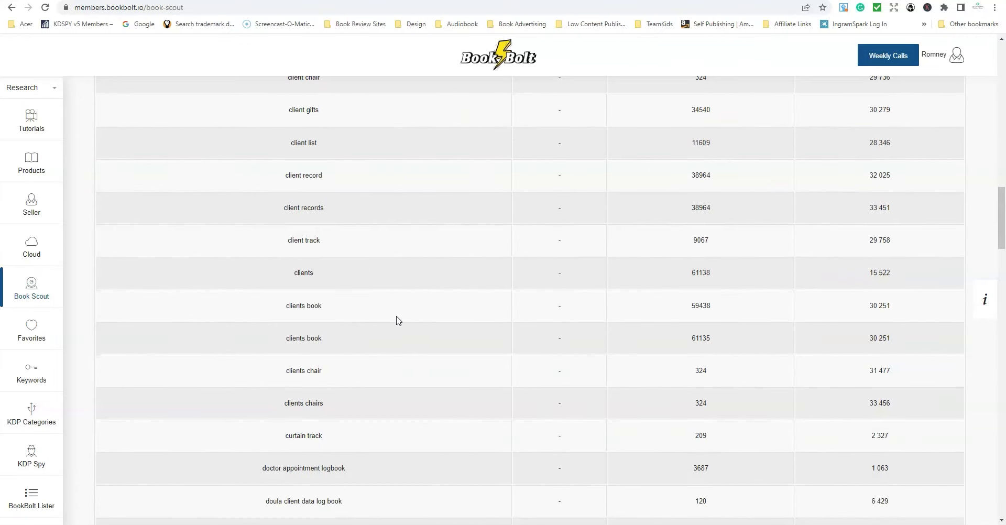
scroll(398, 321, "down", 1)
scroll(399, 321, "up", 4)
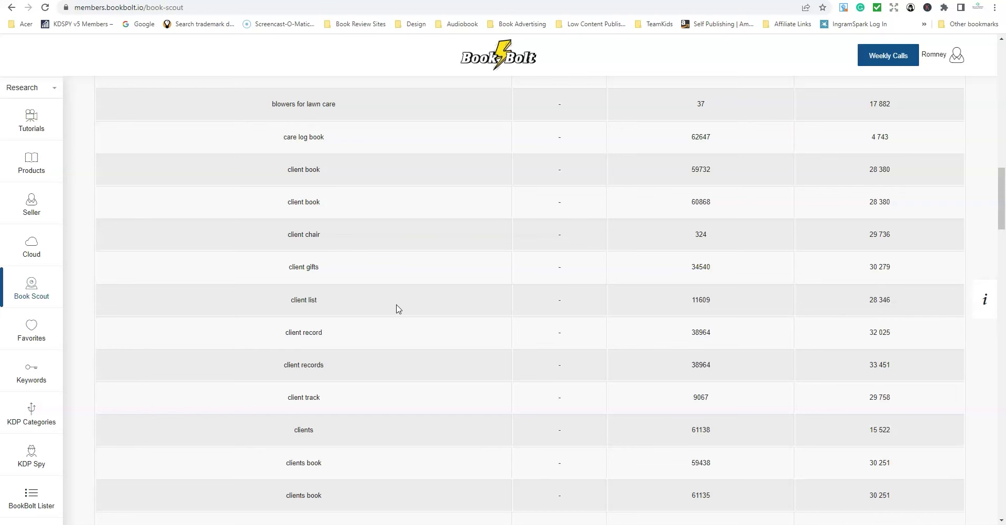
scroll(399, 309, "up", 18)
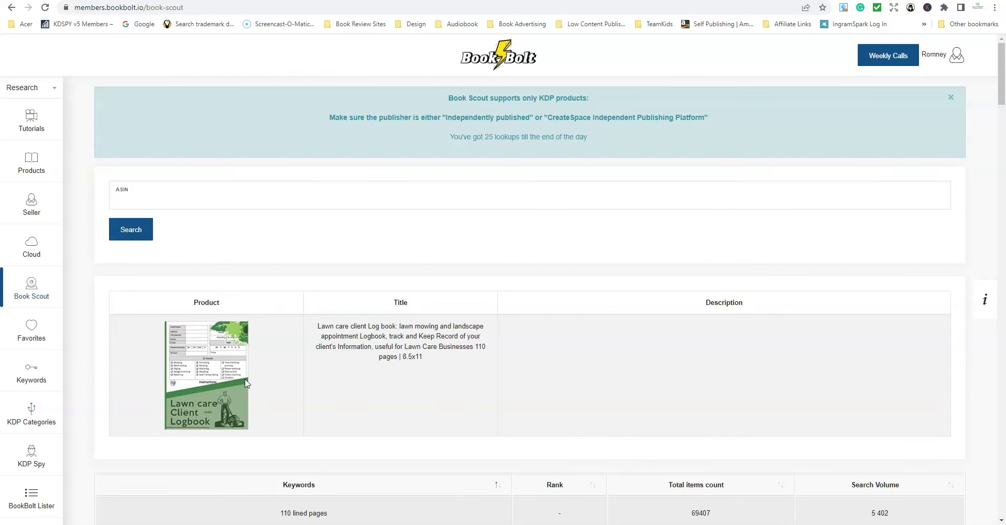
scroll(307, 383, "down", 1)
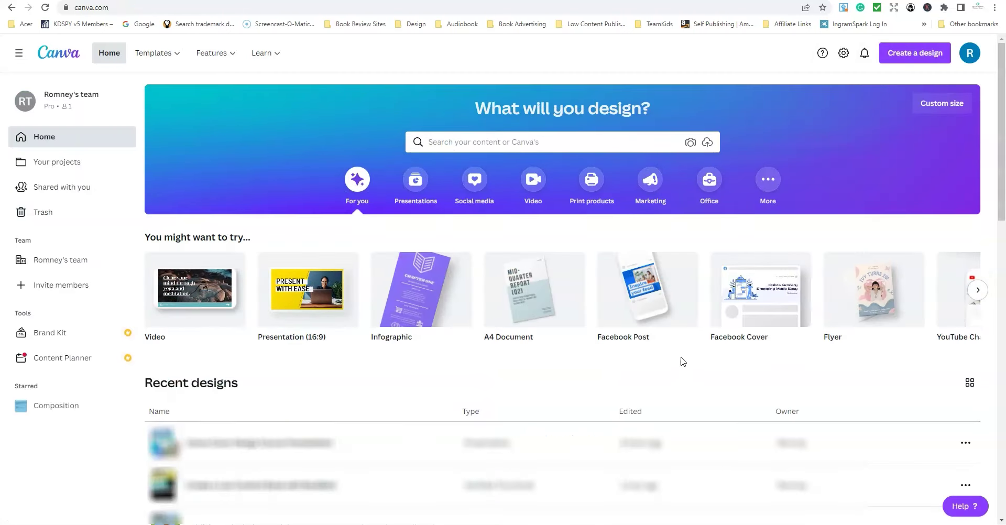
In Canva, create a new blank design with a custom size of 8.5 × 11 in.
left_click(937, 106)
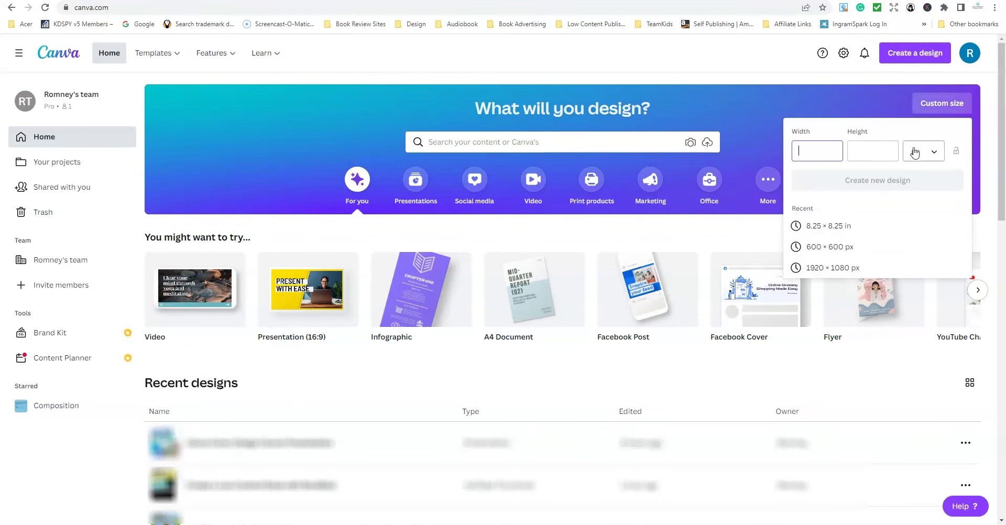
left_click(933, 152)
left_click(923, 174)
left_click(811, 154)
type("8.5")
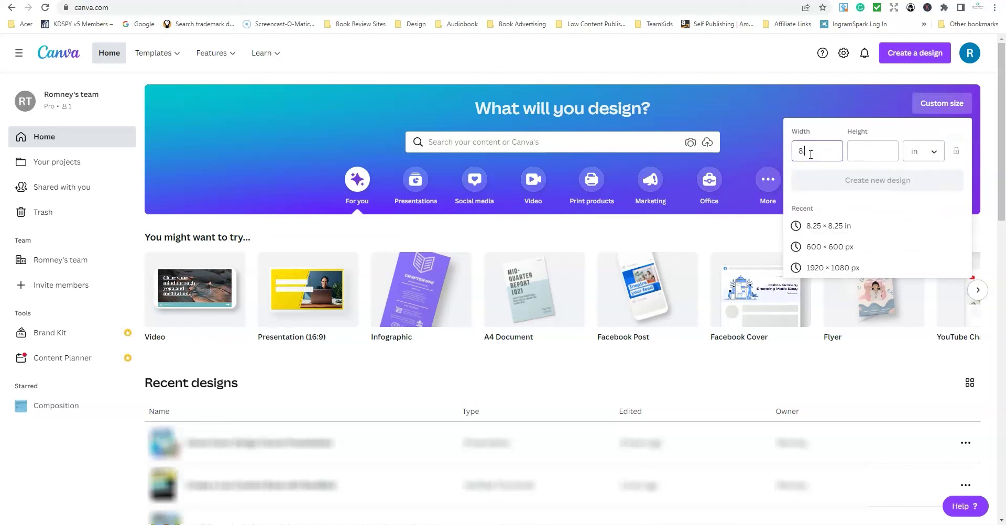
left_click(876, 151)
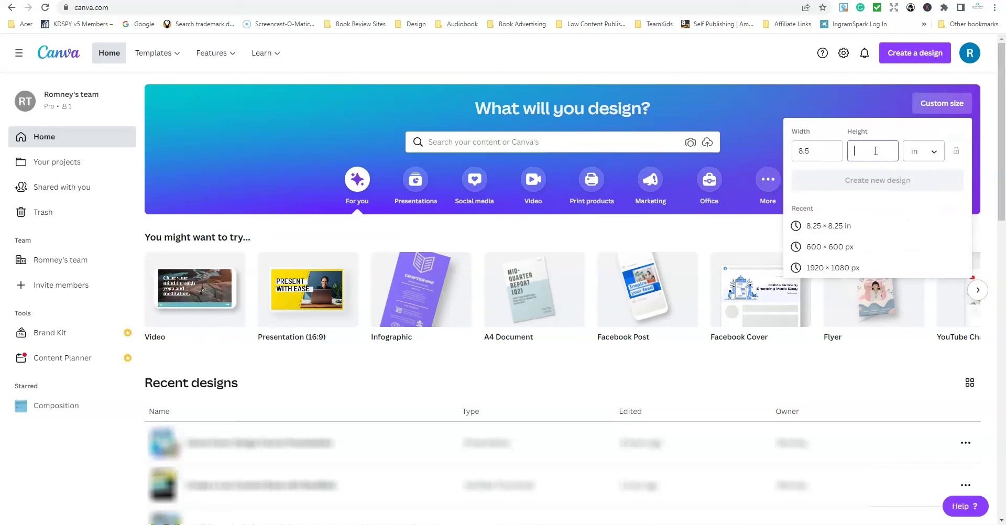
type("11")
left_click(889, 185)
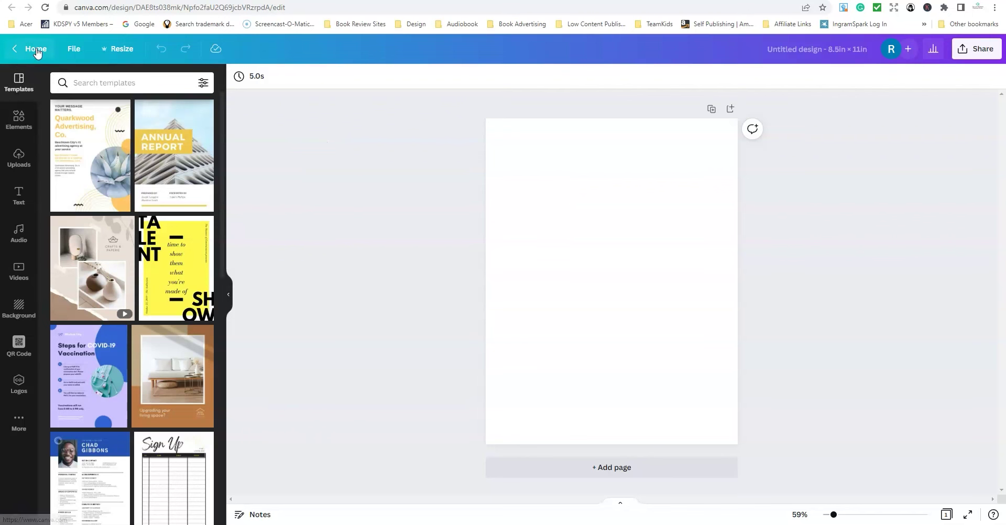
Search the design editor's templates for "lawn care" and browse the matching layouts.
left_click(148, 83)
type("lawn care")
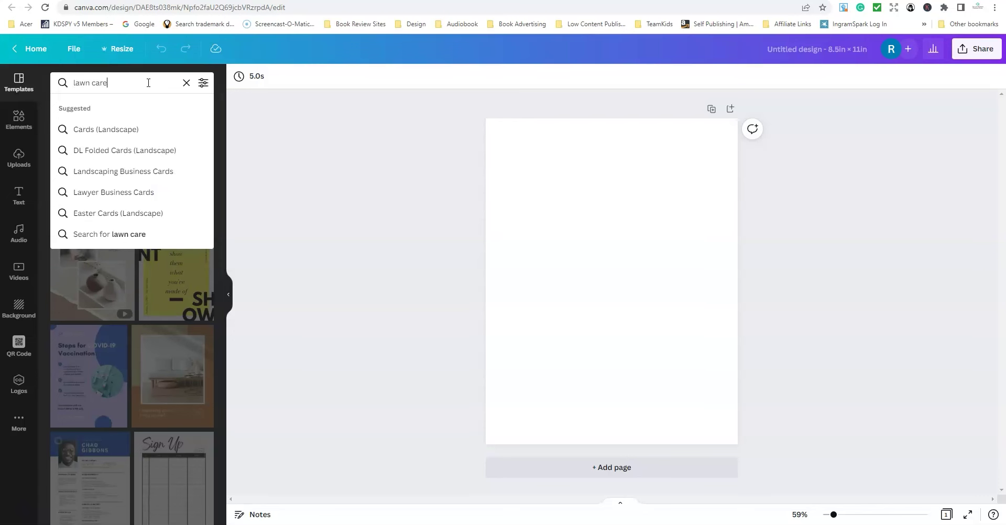
key("Return")
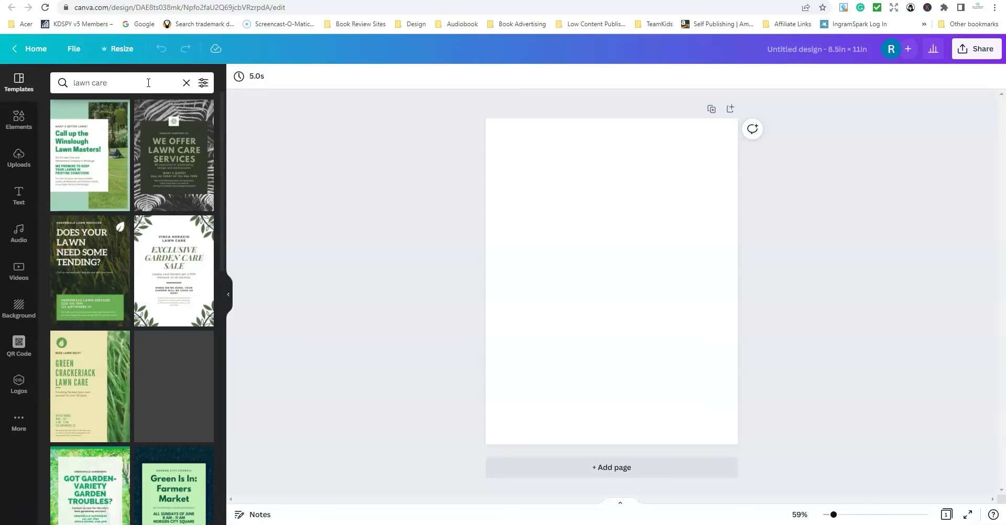
scroll(120, 254, "down", 10)
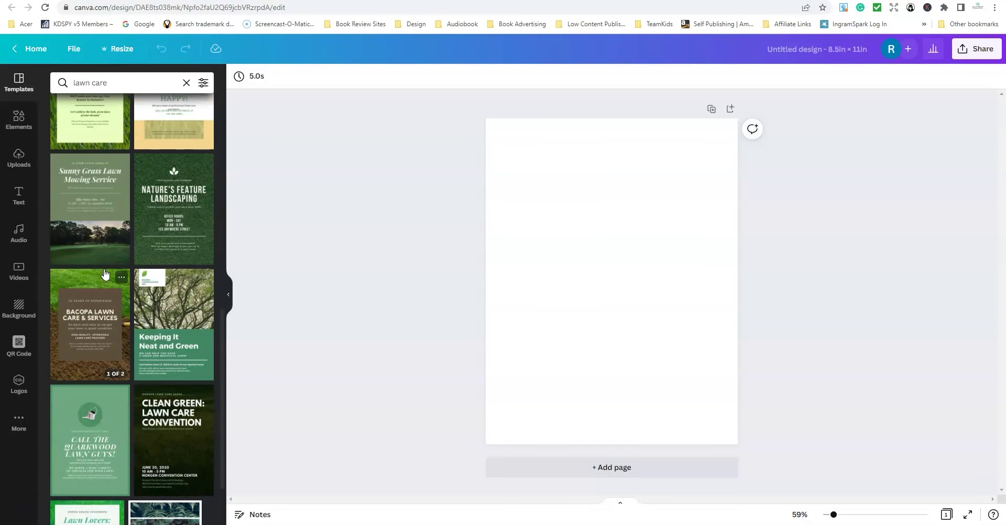
scroll(104, 268, "up", 10)
Return to the Canva home page and search all of its templates for "lawn care".
left_click(33, 49)
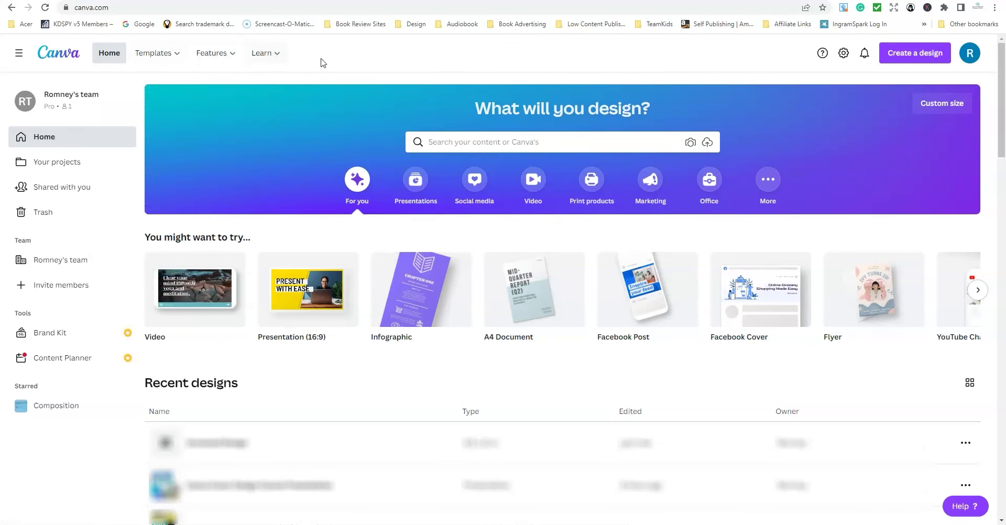
left_click(558, 143)
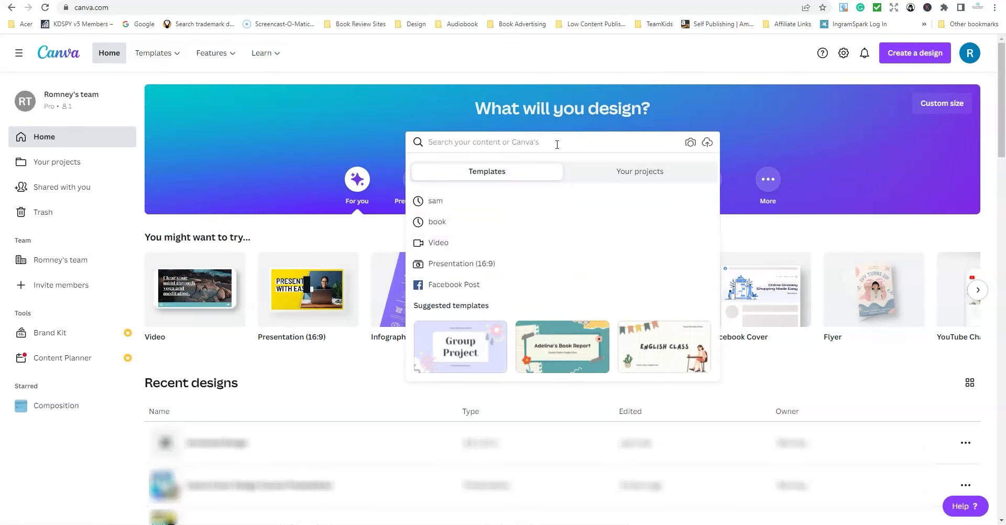
type("lawn care")
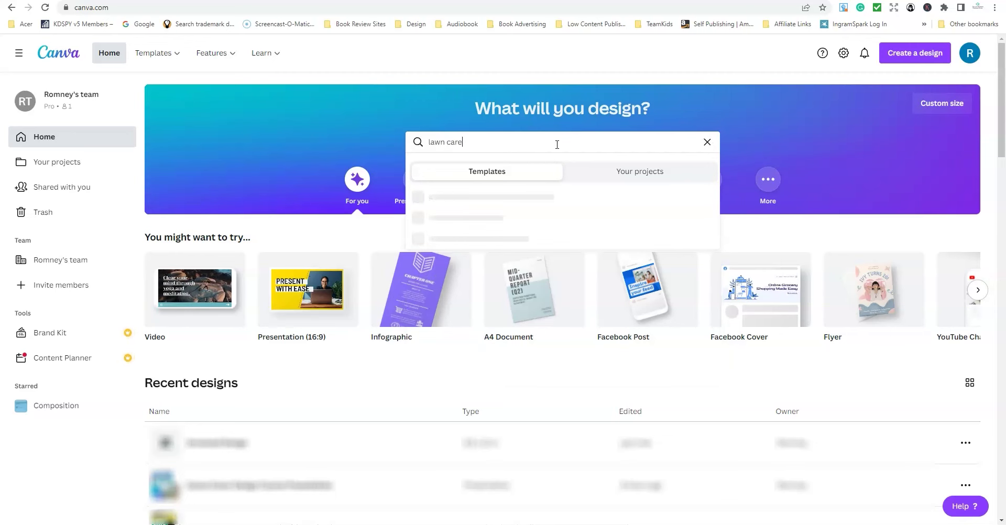
key("Return")
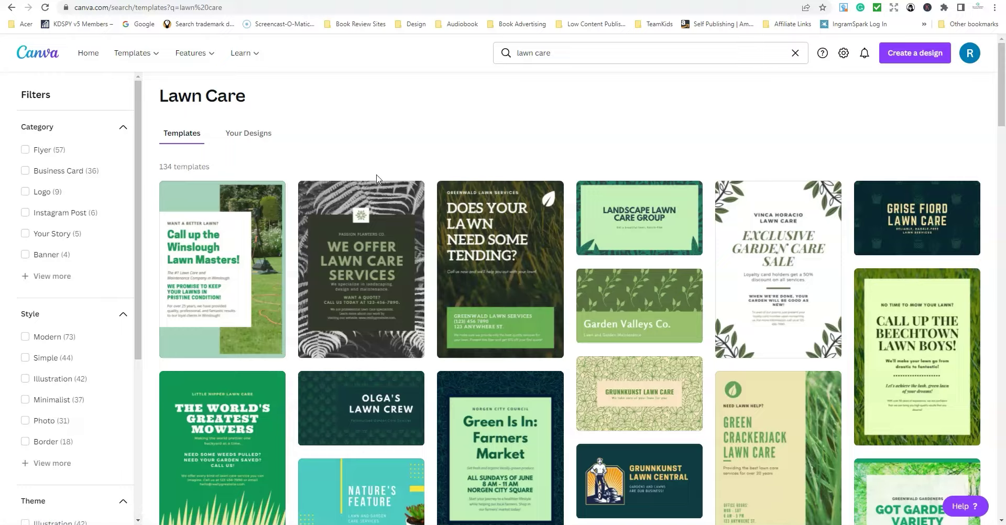
Browse the lawn care flyer, business card and logo templates for cover ideas and usable graphics.
scroll(378, 179, "down", 4)
scroll(377, 179, "down", 2)
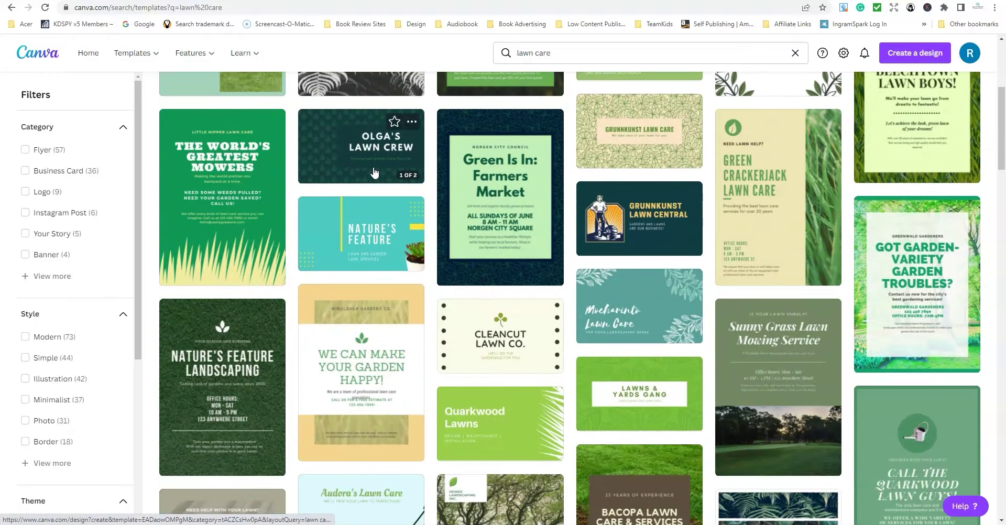
scroll(374, 172, "down", 4)
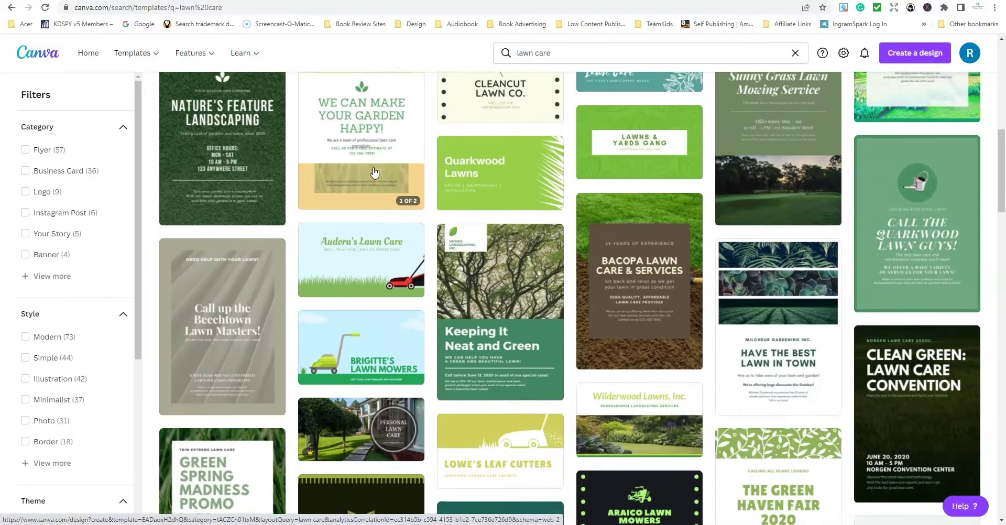
scroll(373, 172, "down", 2)
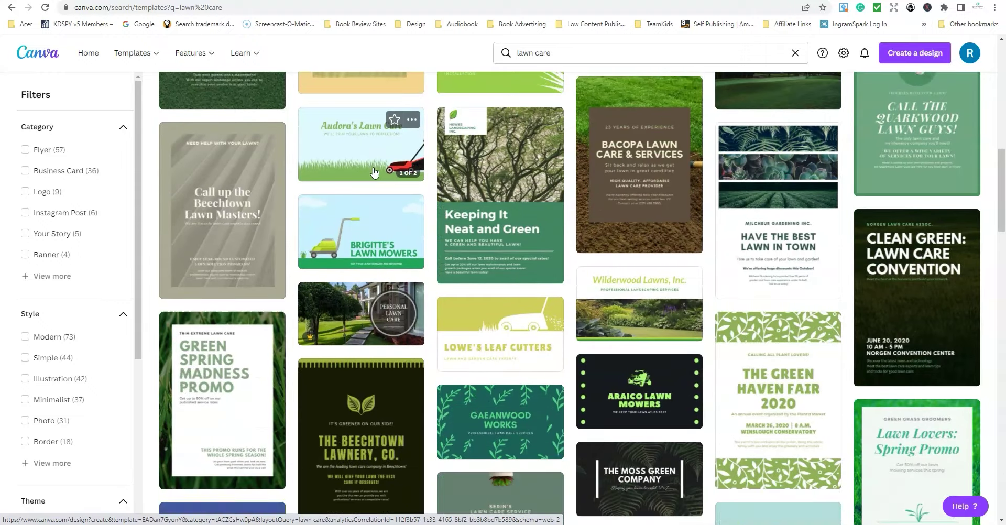
scroll(374, 172, "up", 3)
scroll(374, 172, "up", 5)
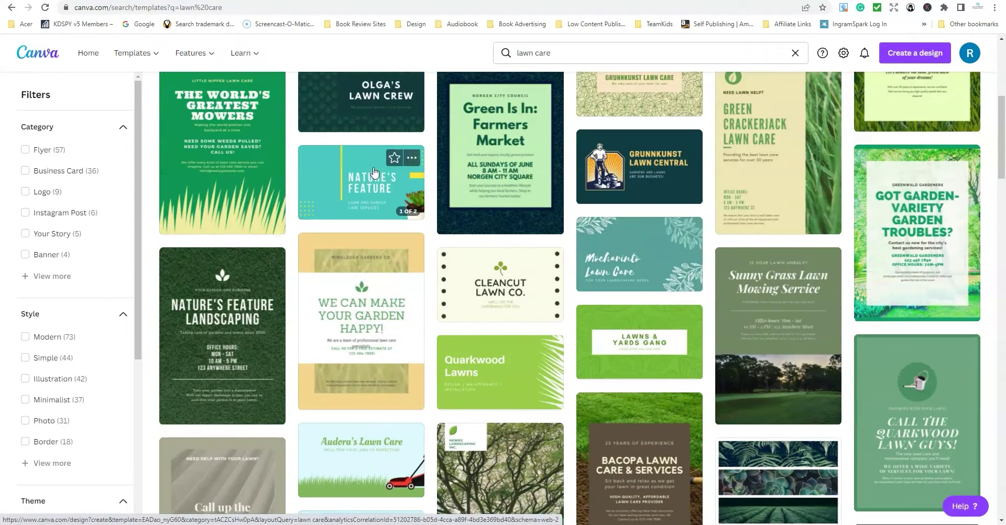
scroll(374, 172, "up", 4)
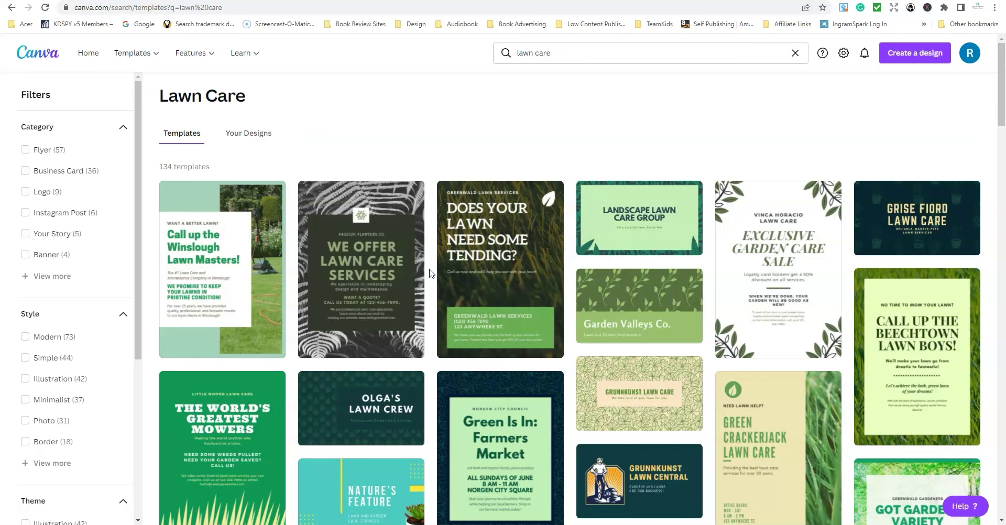
scroll(554, 265, "down", 4)
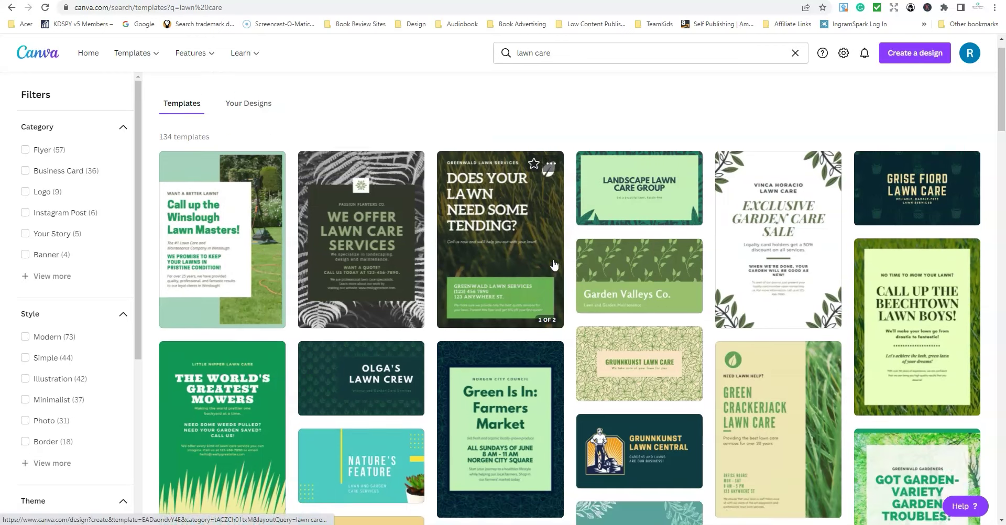
scroll(554, 265, "down", 5)
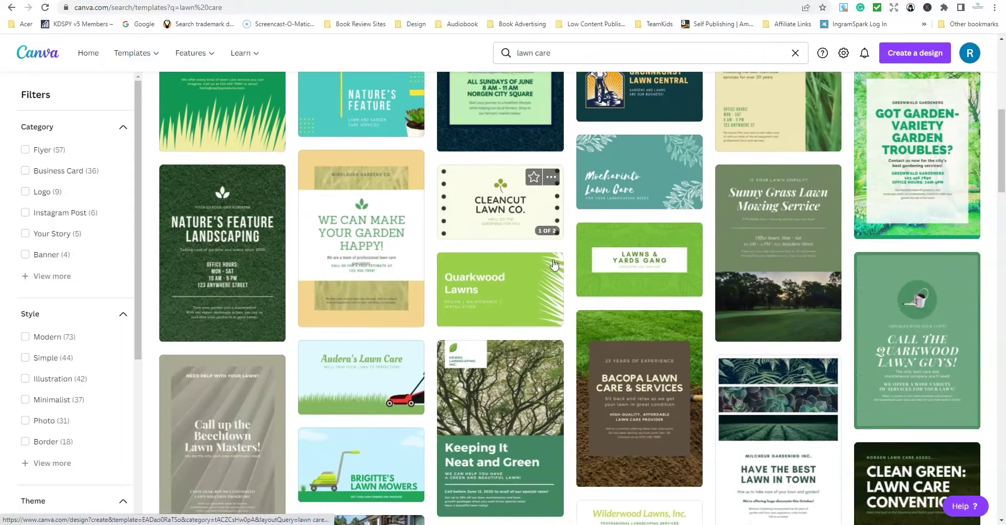
scroll(555, 264, "down", 5)
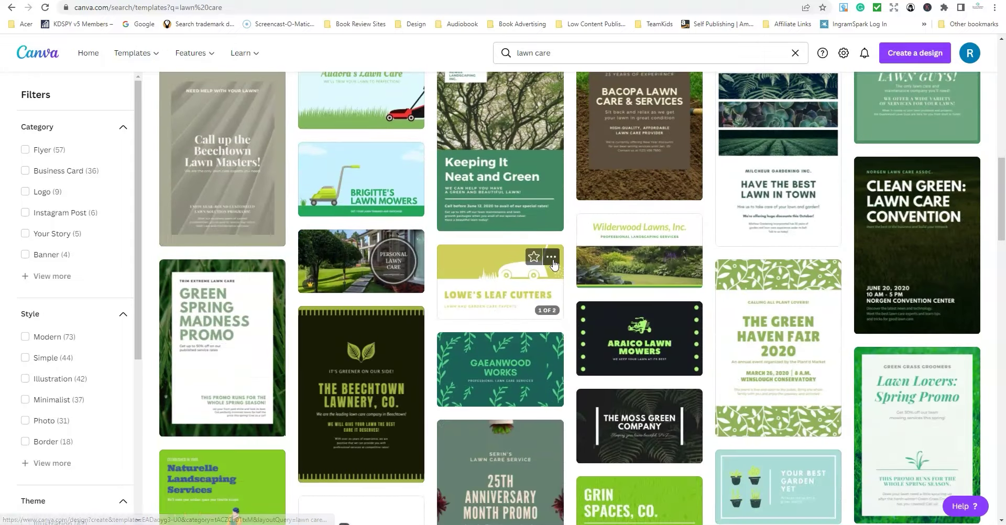
scroll(554, 265, "up", 10)
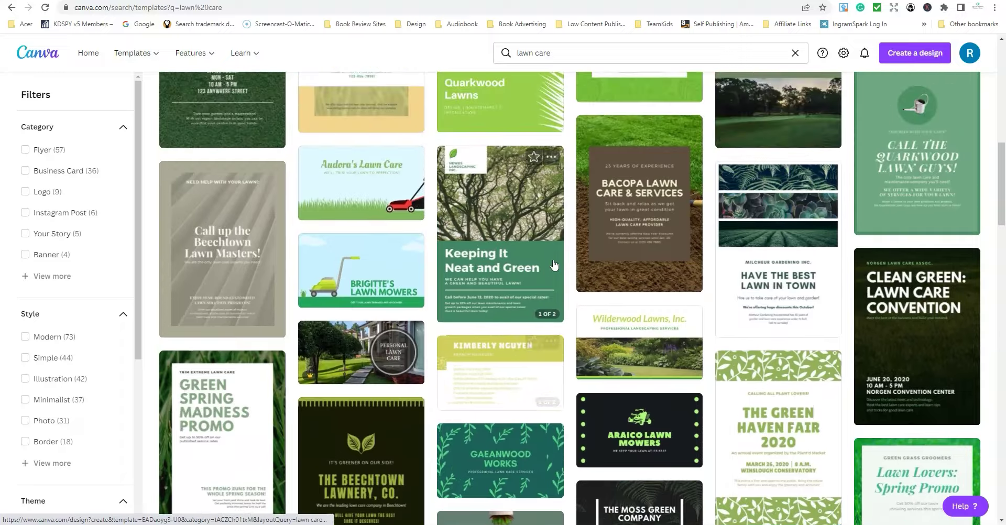
scroll(554, 265, "up", 4)
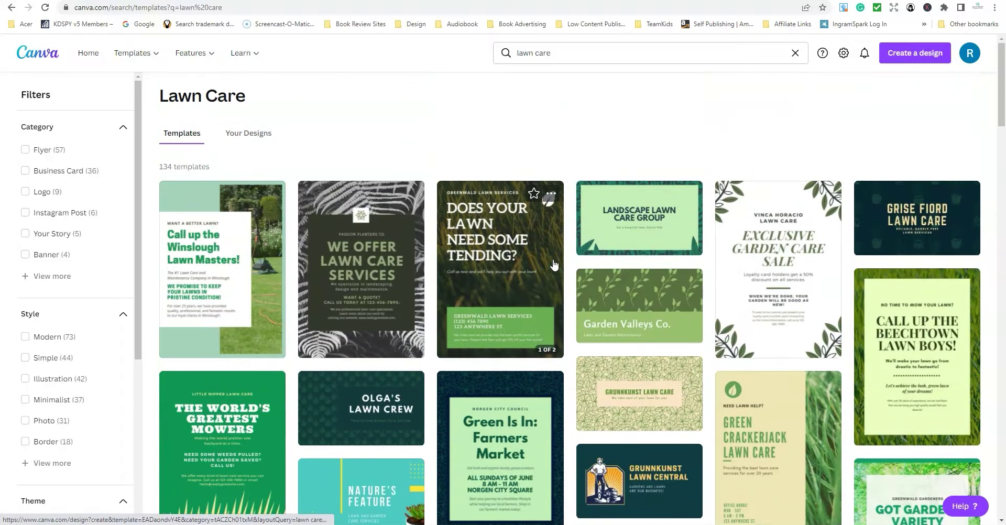
scroll(555, 265, "down", 2)
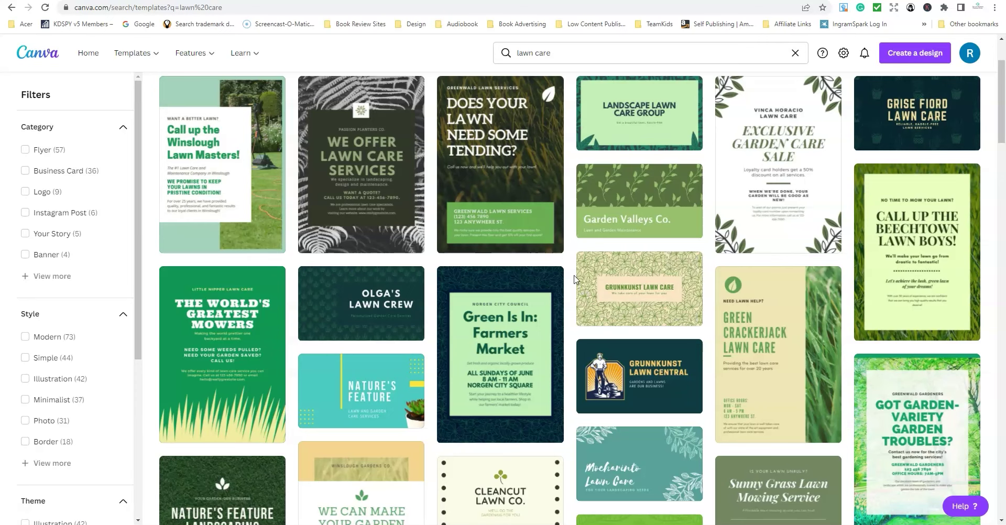
scroll(576, 280, "up", 2)
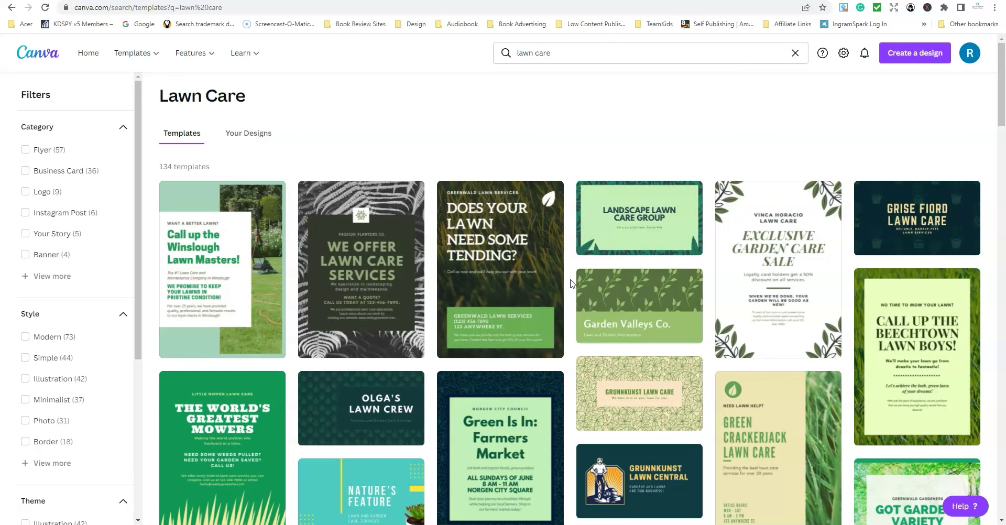
scroll(571, 283, "down", 4)
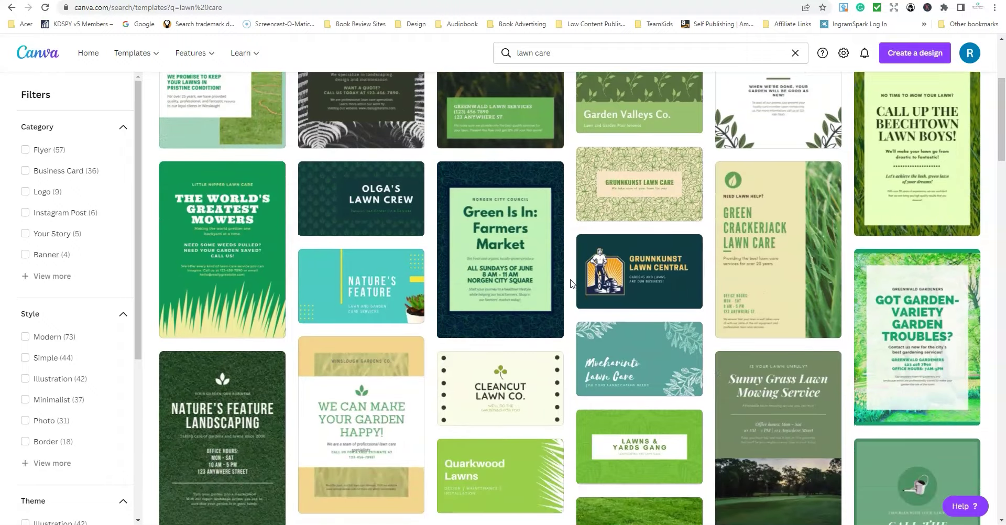
scroll(571, 284, "down", 5)
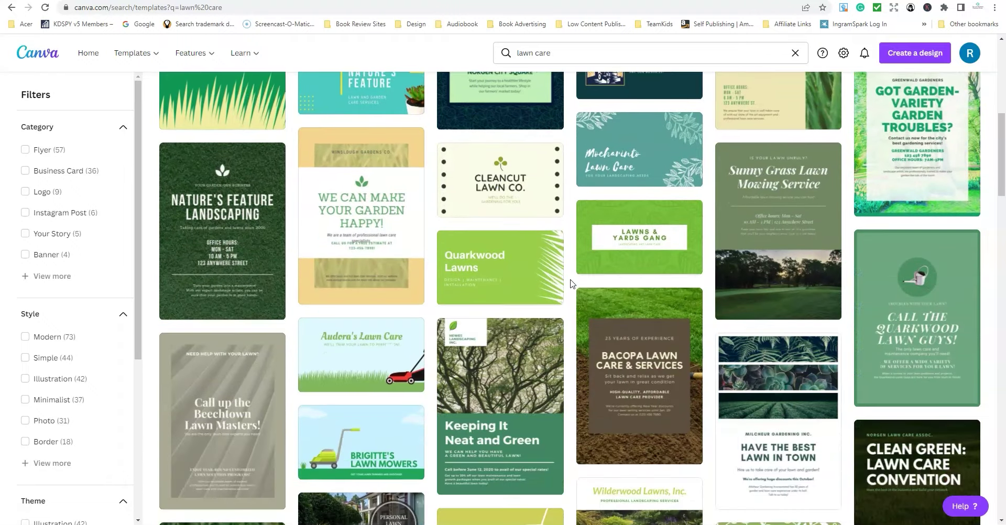
scroll(571, 284, "down", 4)
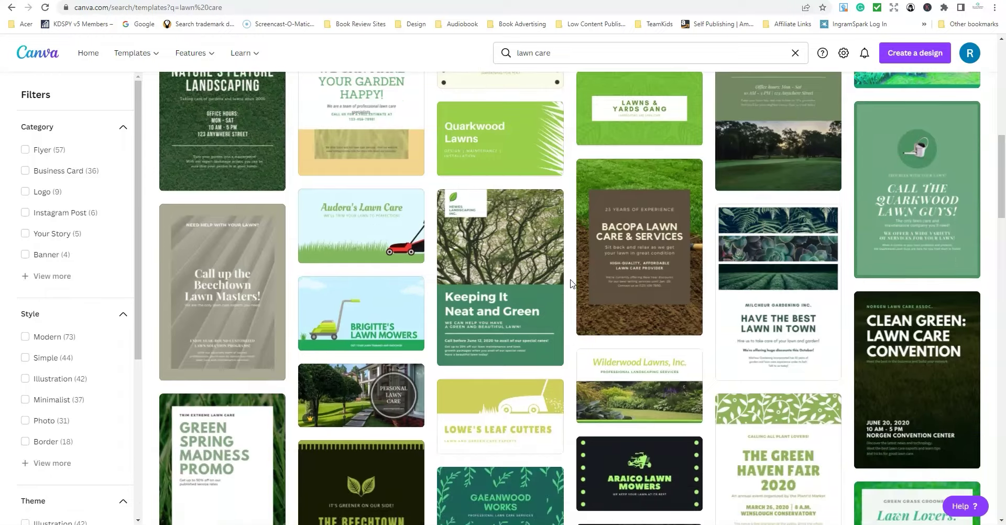
scroll(571, 284, "down", 1)
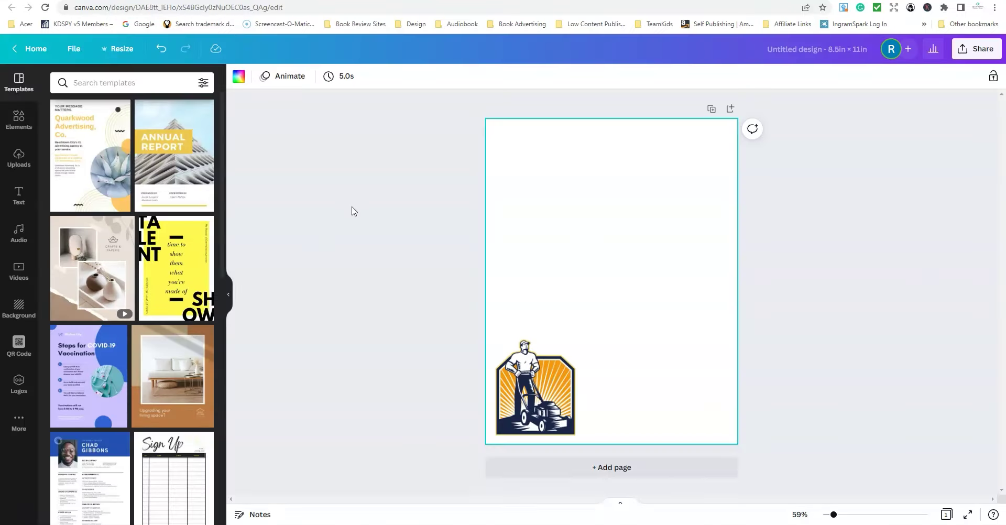
Title the 8.5 × 11 in design containing the lawn mower graphic "Lwn care 0 Front Cover".
left_click(869, 50)
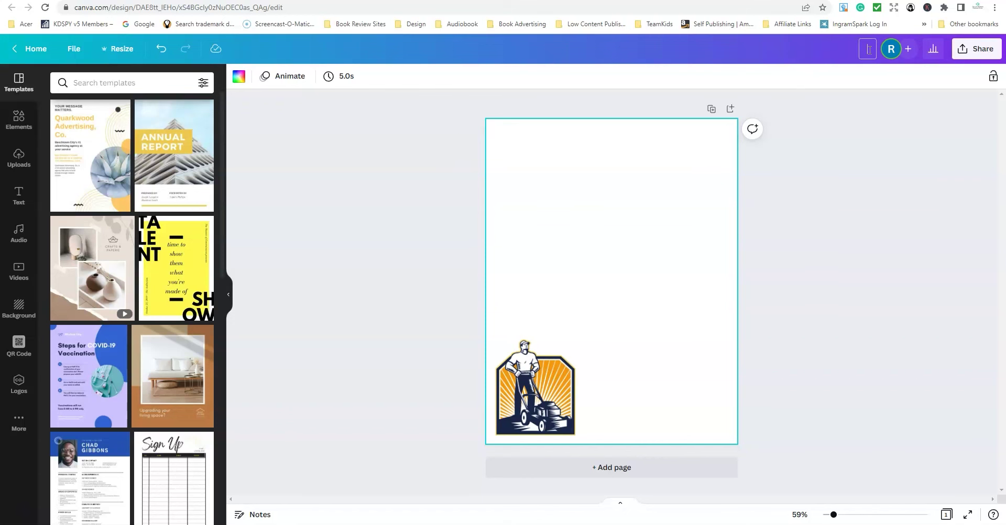
type("Lwn care 0 Front Cover")
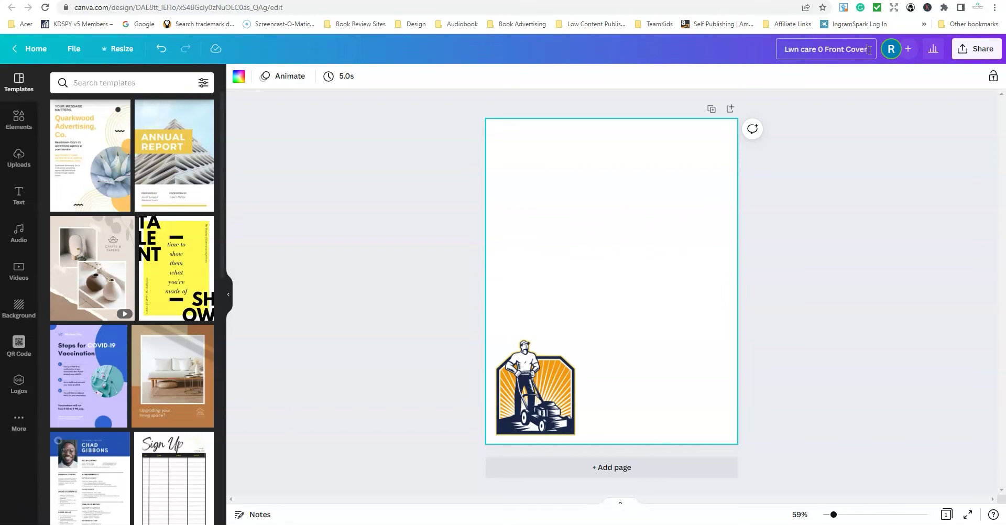
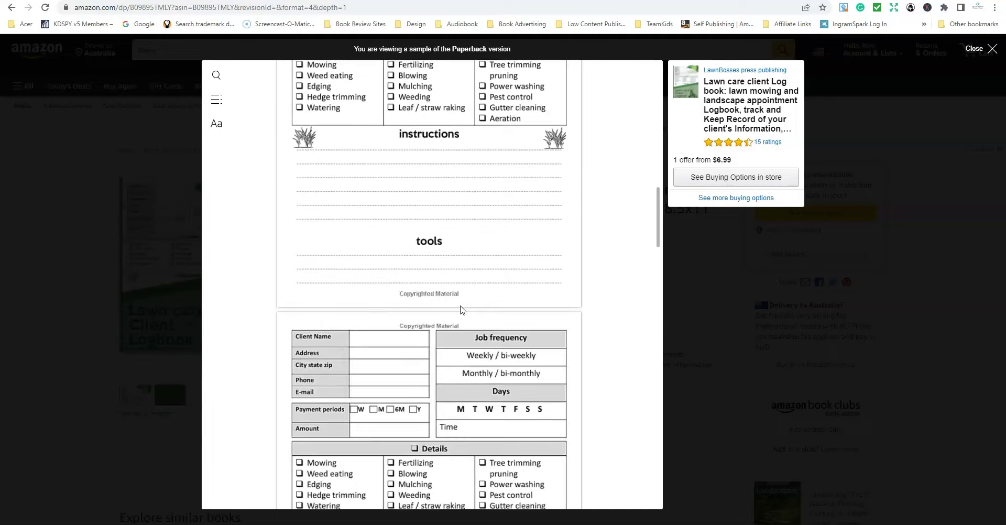
Review the client, job frequency and work details layout in the logbook's Amazon sample pages.
scroll(461, 310, "up", 3)
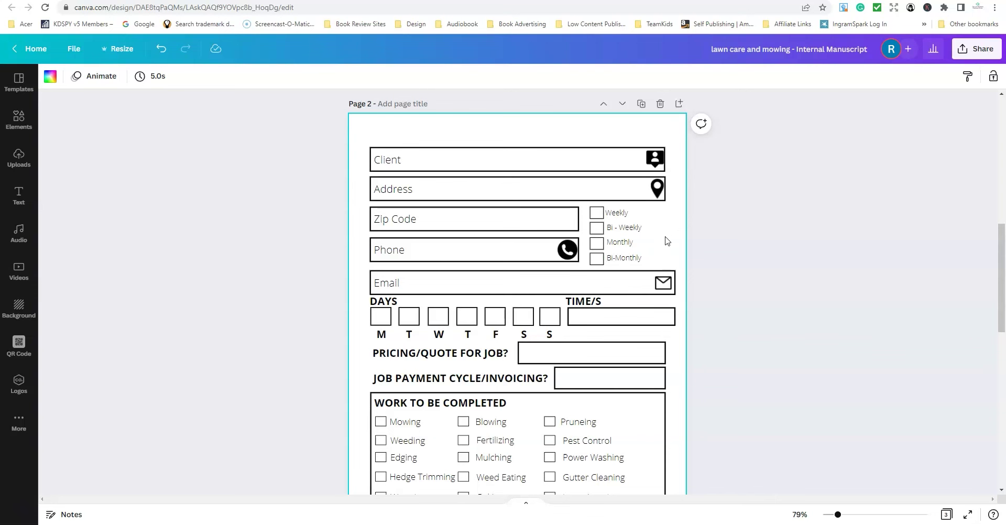
Narrow the Email and TIME/S boxes on page 2 to line up with the Client box's edge, and move the envelope icon inside the Email box.
left_click(622, 282)
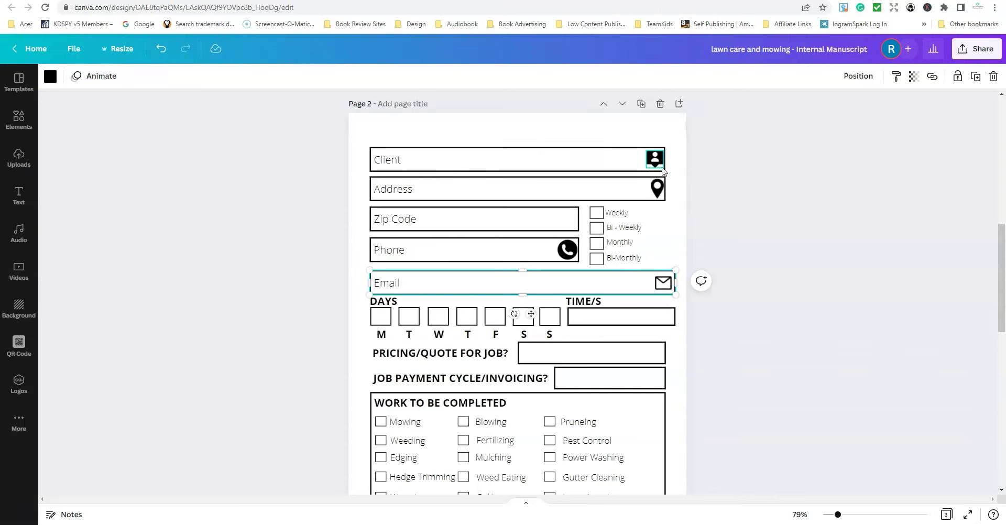
left_click_drag(664, 283, 665, 317)
left_click(672, 283)
left_click(645, 318)
left_click_drag(638, 283, 653, 283)
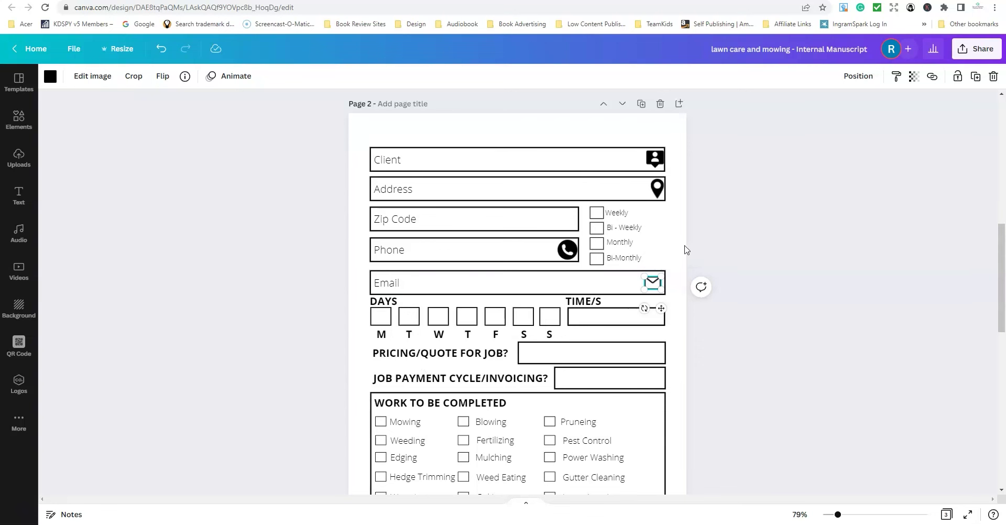
Shift the contact icon in the Client box and the pin icon in the Address box inward to align with the envelope icon.
left_click_drag(656, 159, 653, 158)
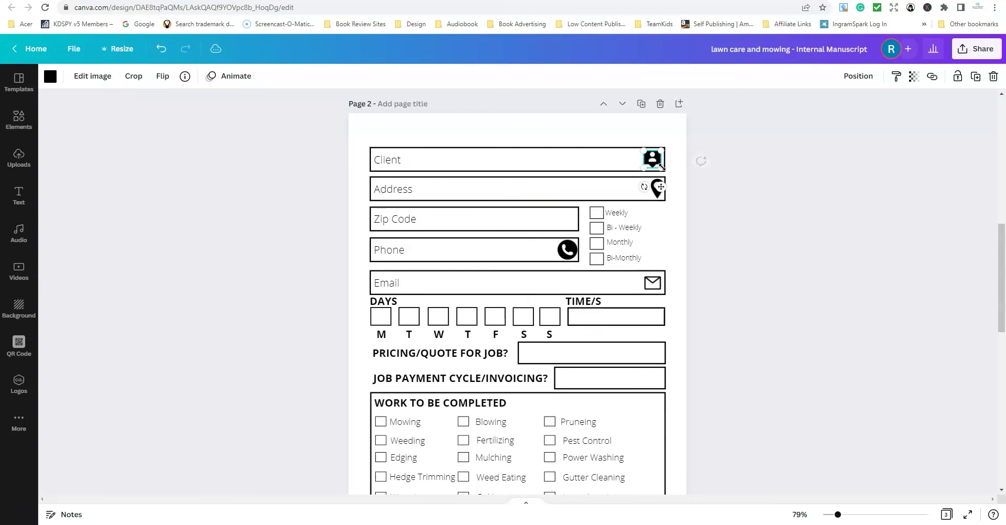
left_click(655, 191)
left_click_drag(655, 191, 653, 192)
left_click(677, 238)
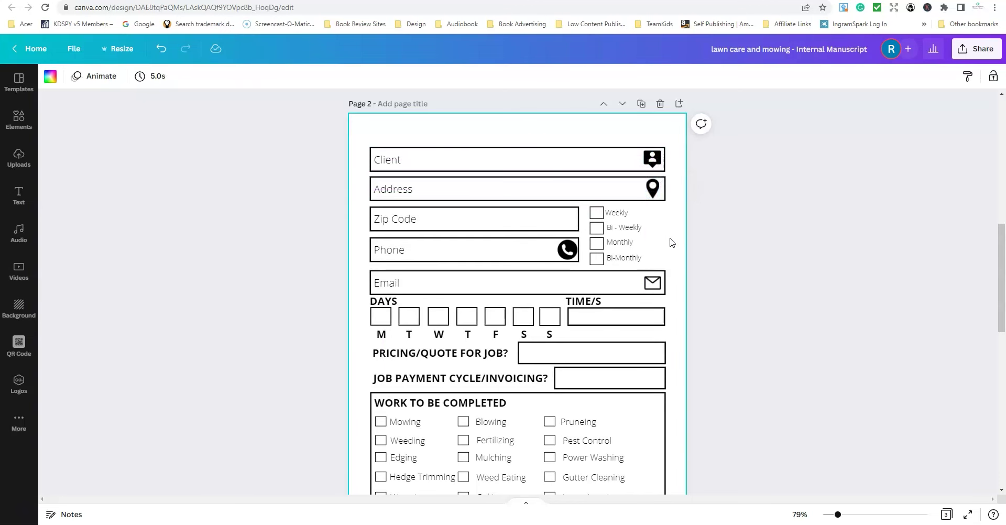
Check the layout of the title page, client details page and job notes page of the interior manuscript.
scroll(671, 238, "down", 3)
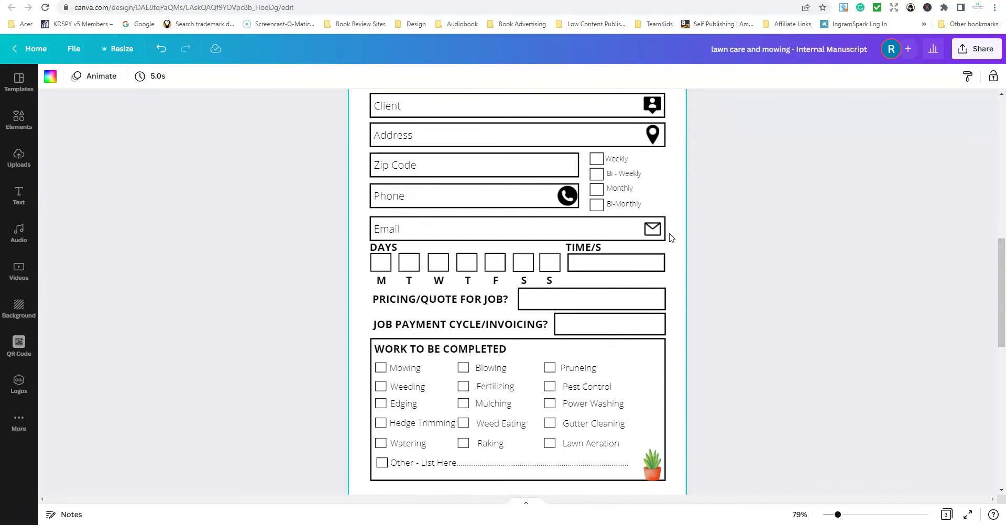
scroll(672, 239, "down", 5)
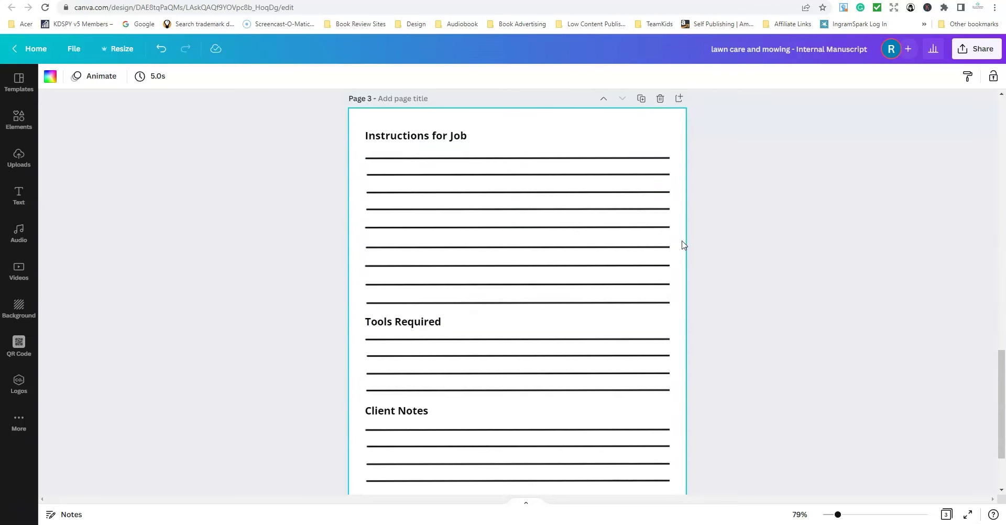
scroll(498, 251, "down", 2)
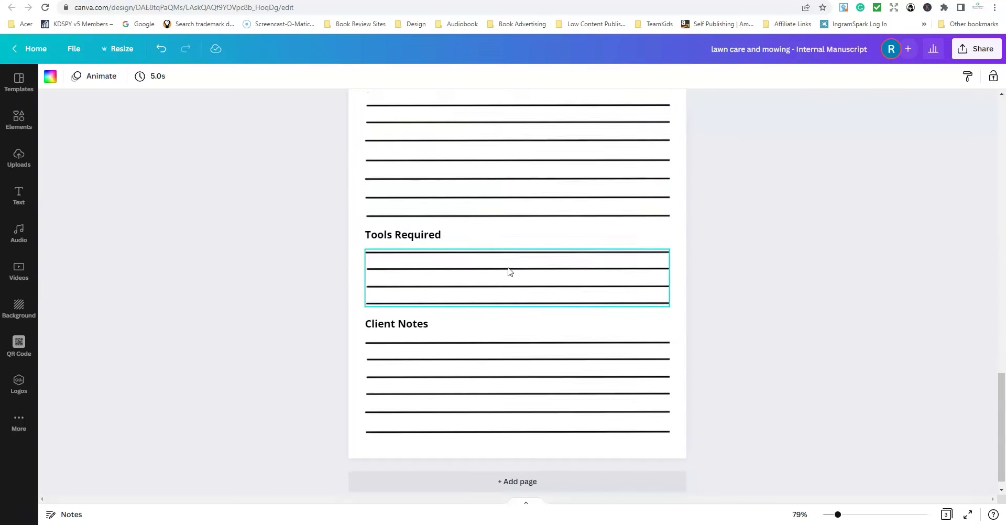
scroll(509, 271, "up", 10)
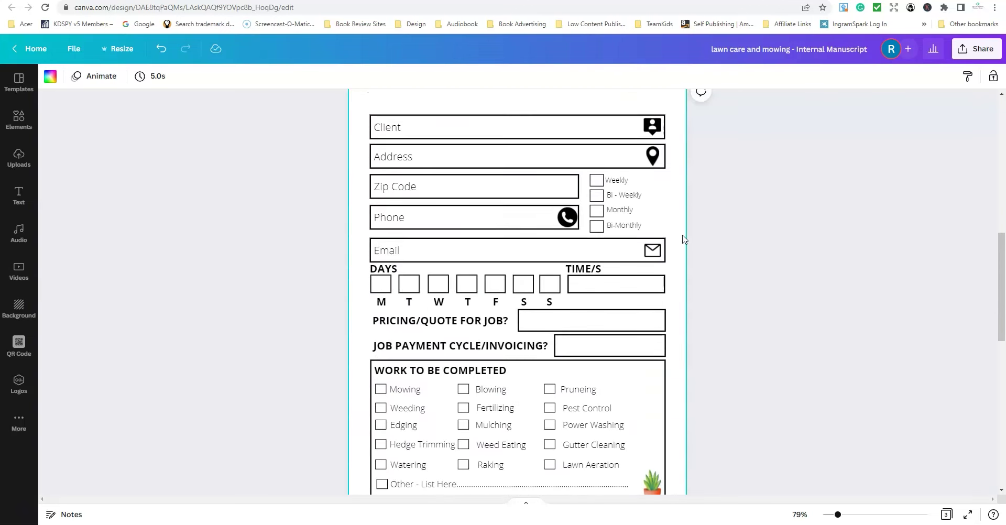
scroll(684, 239, "up", 1)
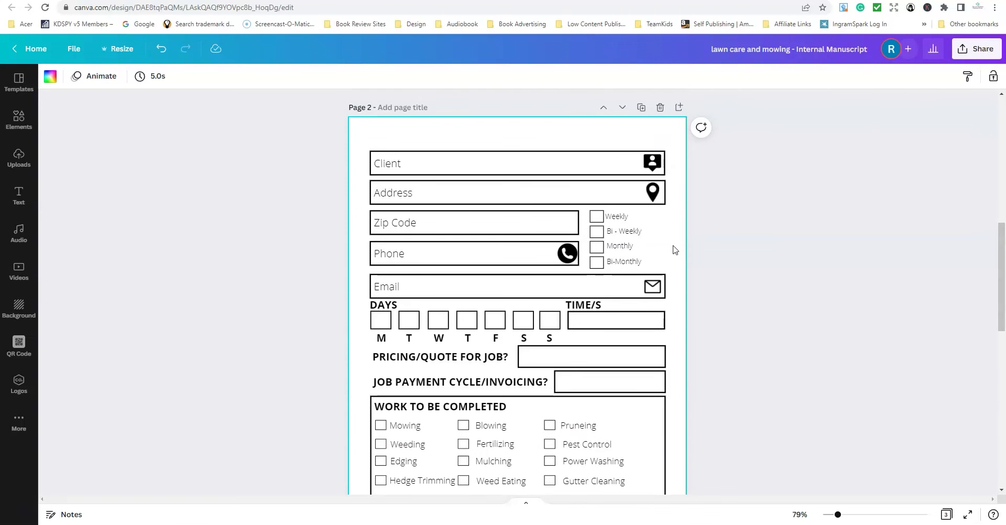
scroll(675, 250, "up", 8)
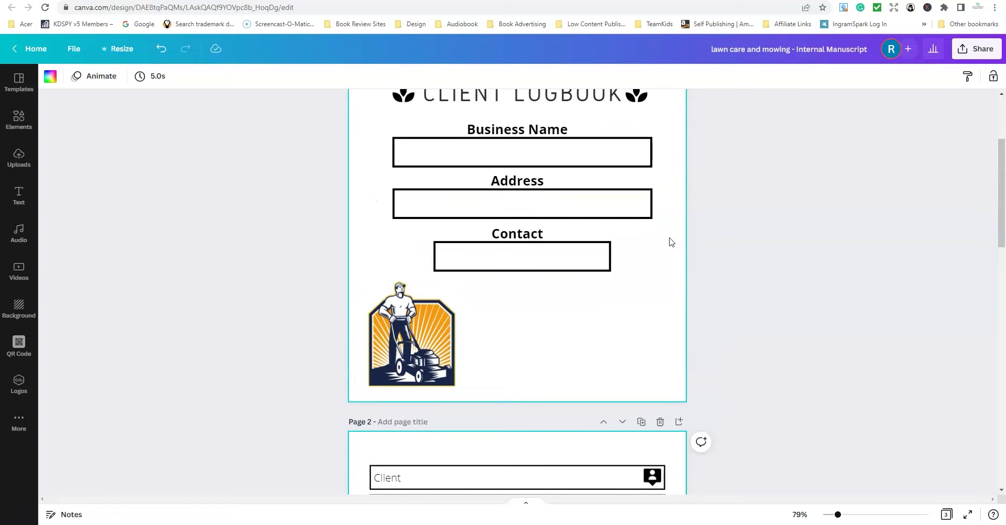
scroll(676, 262, "up", 4)
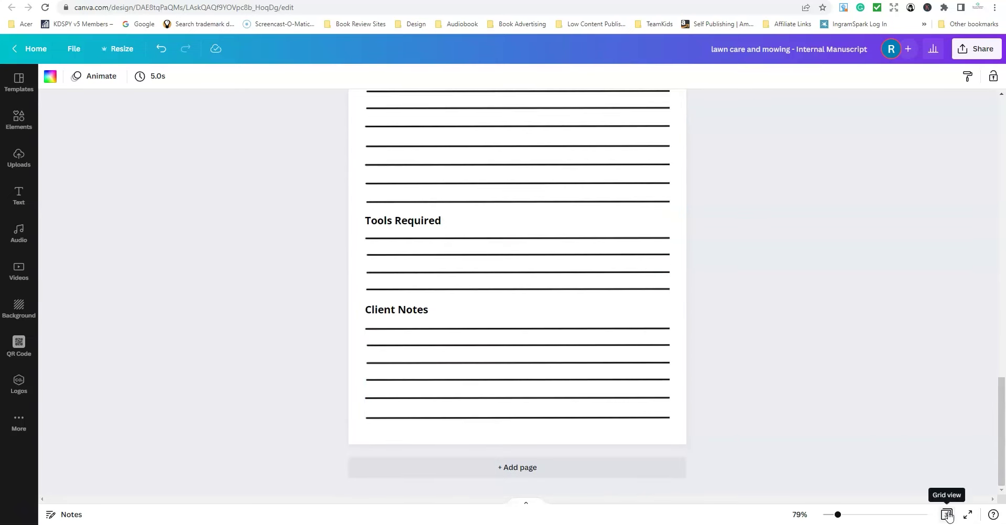
Show the manuscript pages as a grid and duplicate pages 2 and 3 together.
left_click(947, 515)
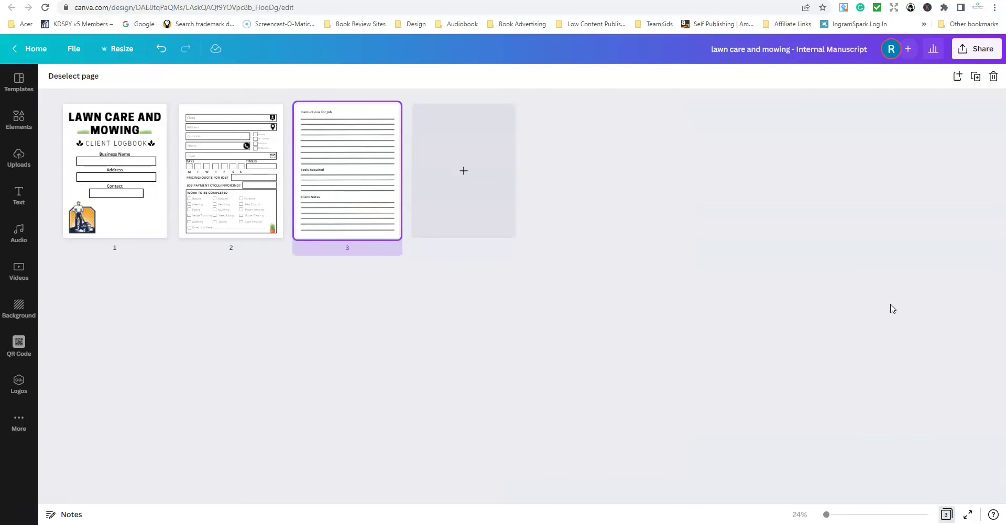
left_click(221, 109)
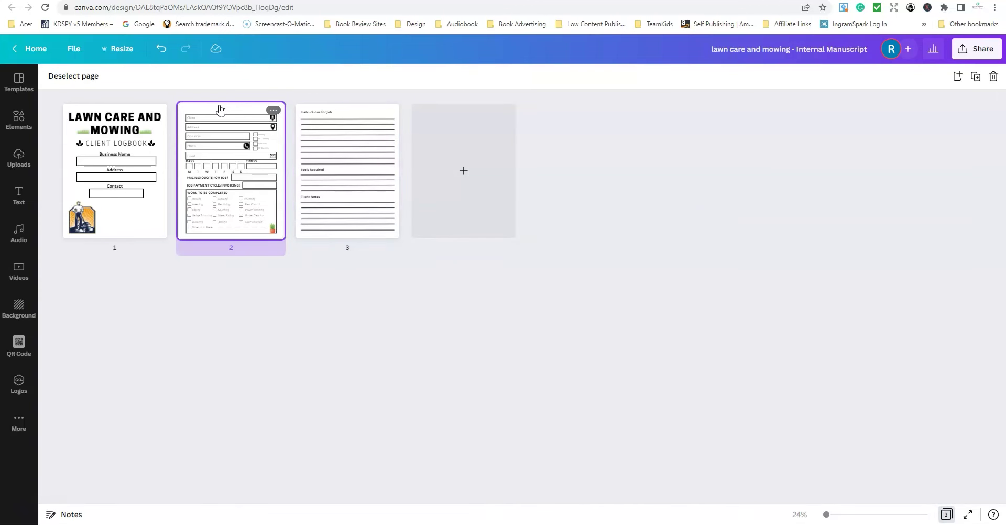
left_click(362, 114, "shift")
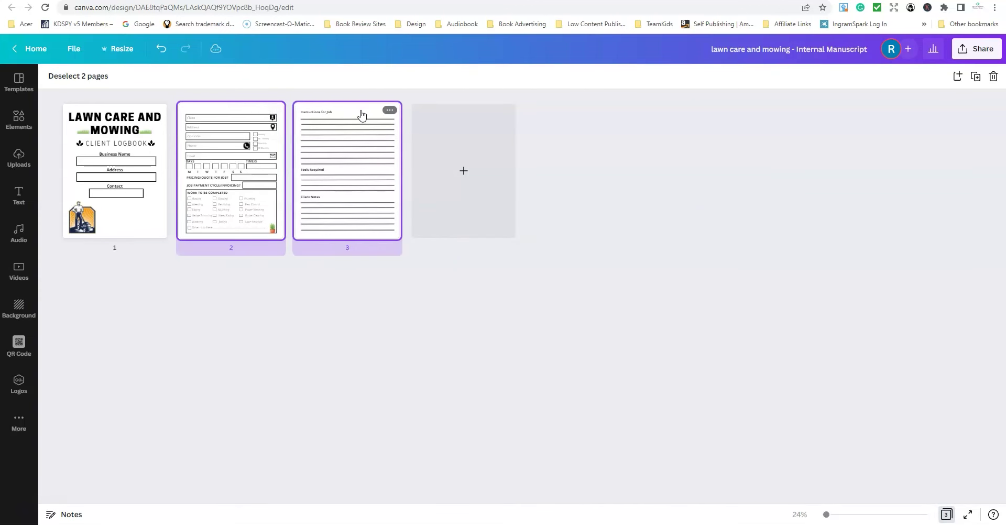
right_click(362, 113)
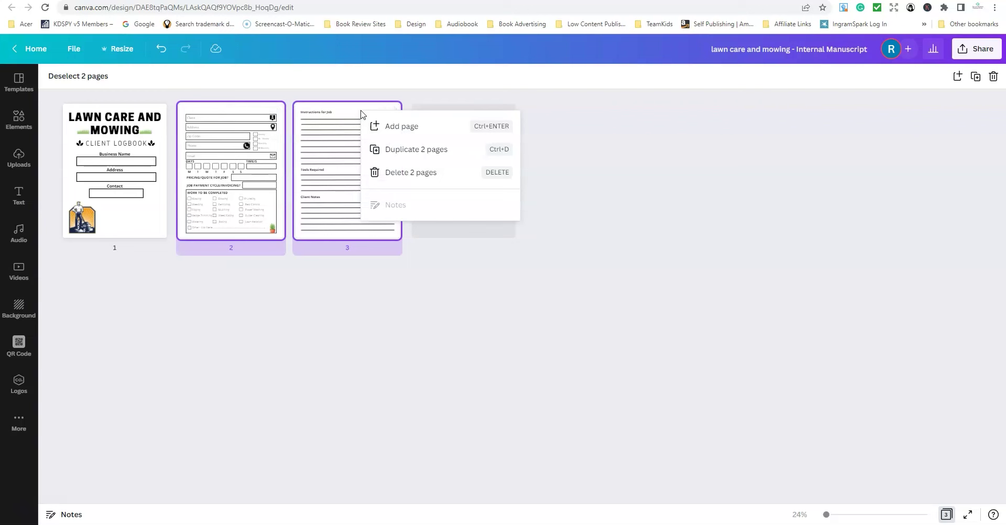
left_click(404, 151)
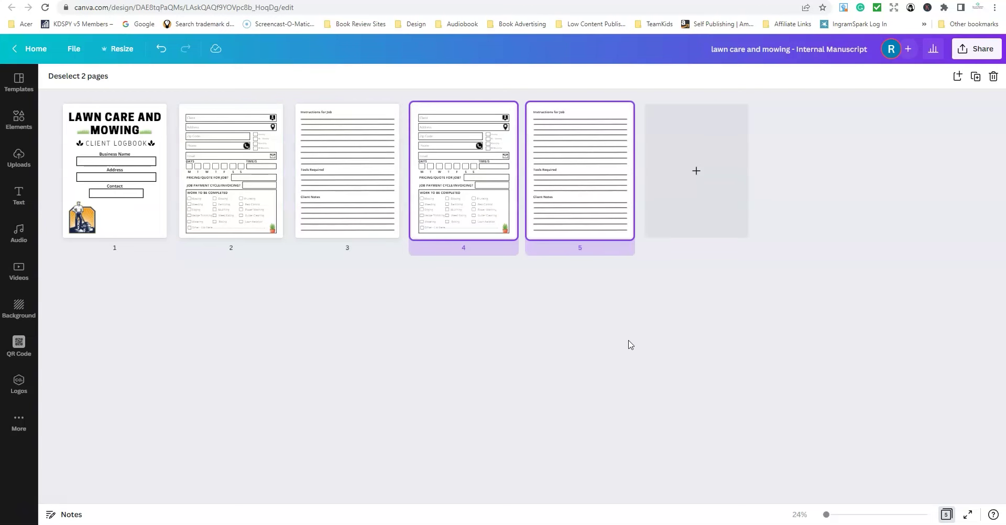
Duplicate pages 2 to 5 together, leaving out the title page.
left_click(246, 110)
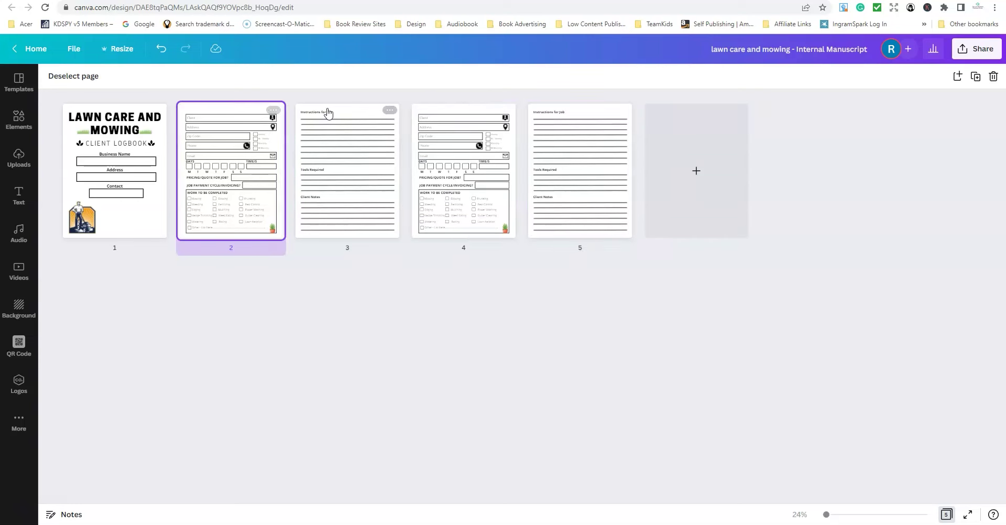
left_click(355, 113, "shift")
left_click(448, 112, "shift")
left_click(564, 117, "shift")
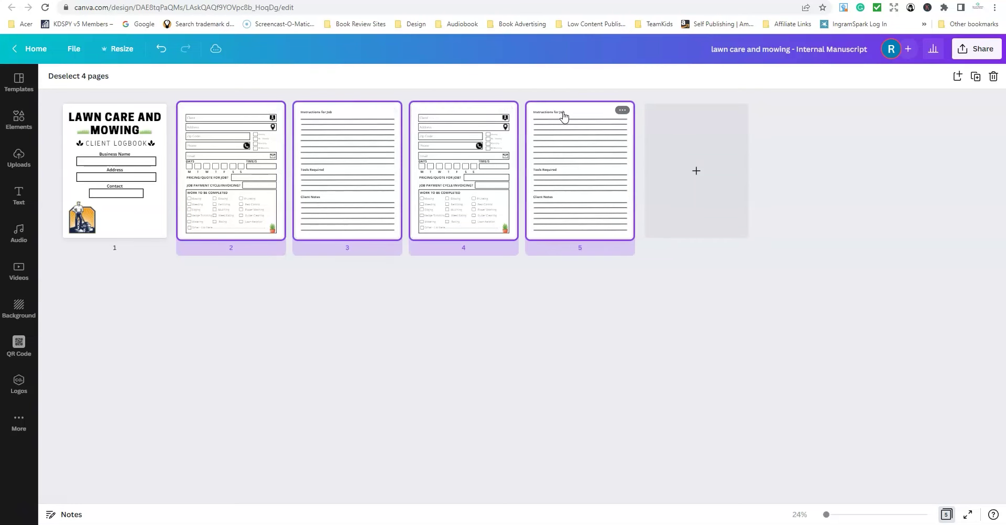
right_click(561, 112)
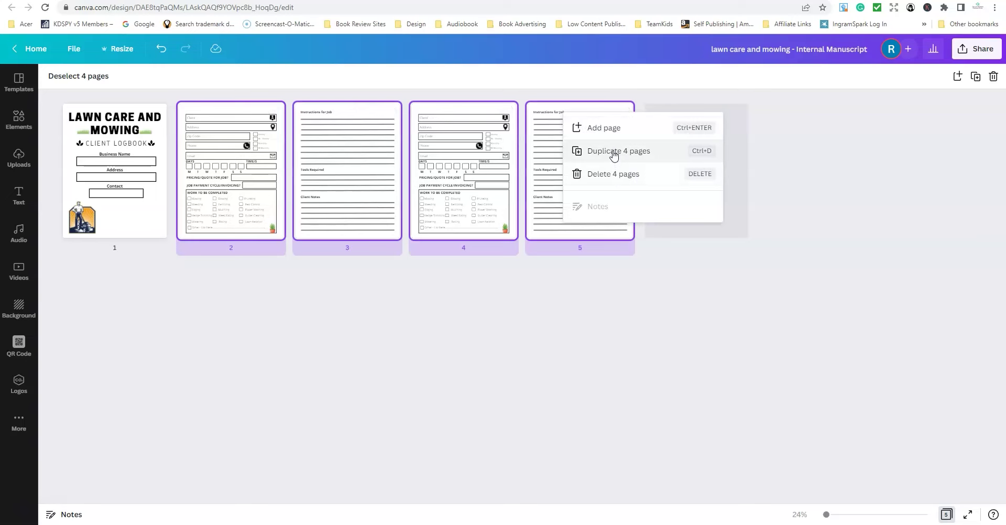
left_click(613, 152)
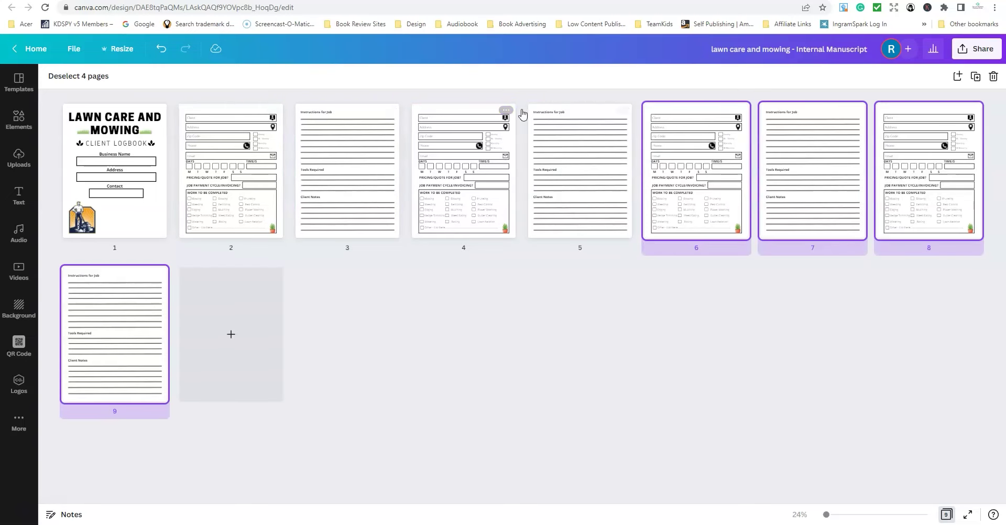
Add pages 2 to 5 to the selected copies and duplicate all eight pages.
left_click(592, 112, "shift")
left_click(445, 112, "shift")
left_click(351, 113, "shift")
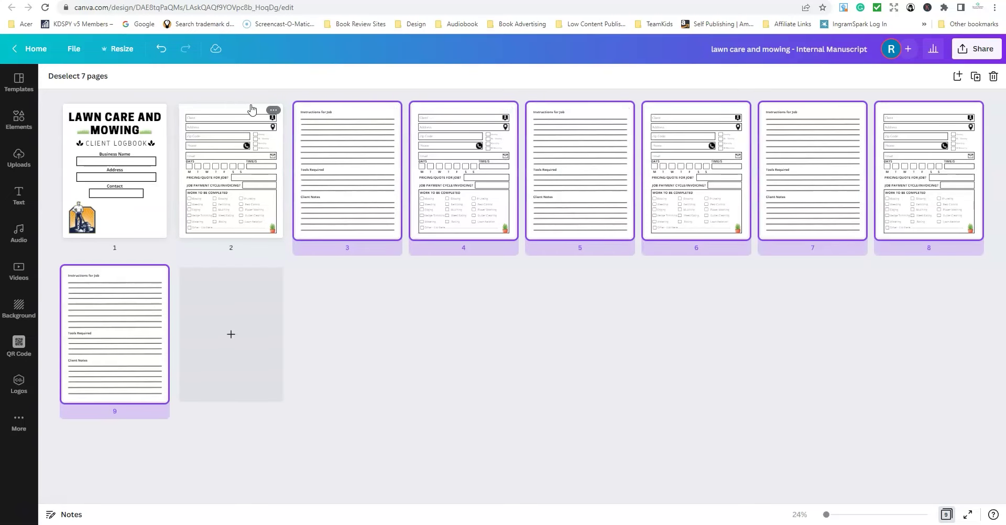
left_click(246, 107, "shift")
right_click(240, 107)
left_click(285, 147)
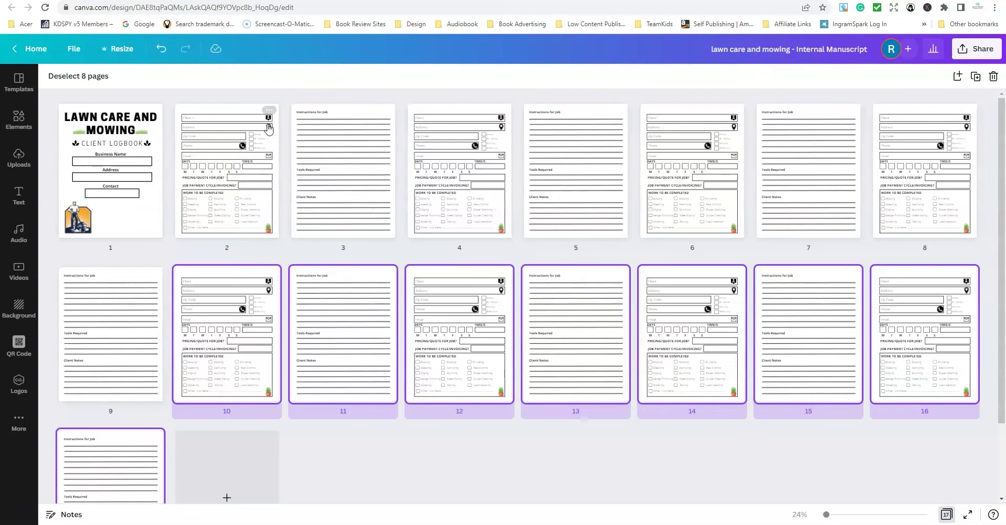
Extend the selection to every page from 2 to 17 and duplicate those 16 pages.
left_click(135, 283, "shift")
left_click(885, 113, "shift")
left_click(802, 114, "shift")
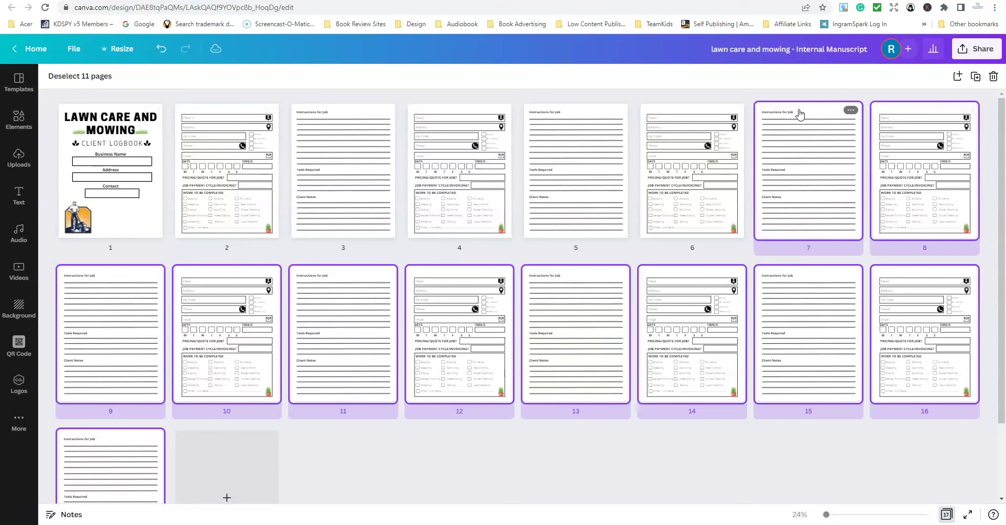
left_click(704, 114, "shift")
left_click(602, 115, "shift")
left_click(460, 111, "shift")
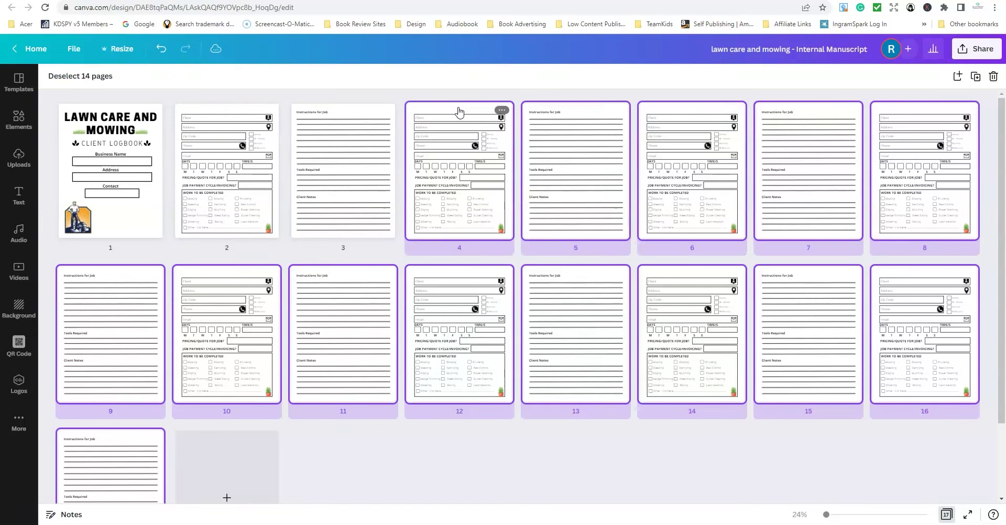
left_click(347, 112, "shift")
left_click(238, 111, "shift")
right_click(238, 111)
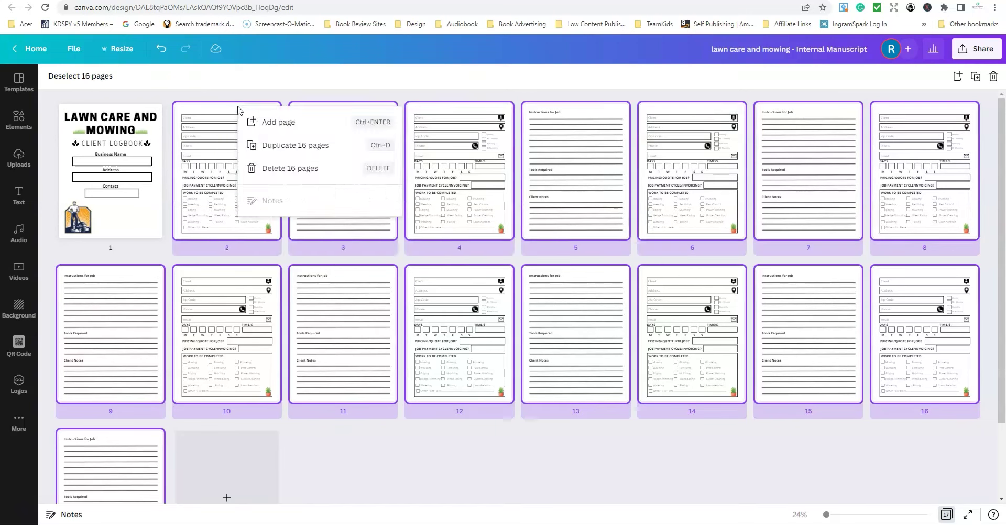
left_click(278, 151)
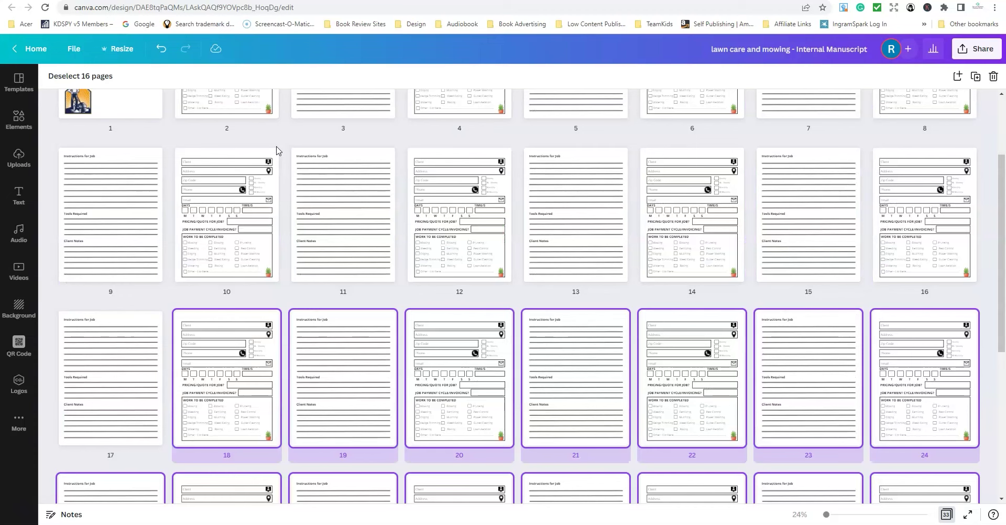
Download all 99 pages of the interior manuscript as a PDF Print file.
mouse_move(176, 258)
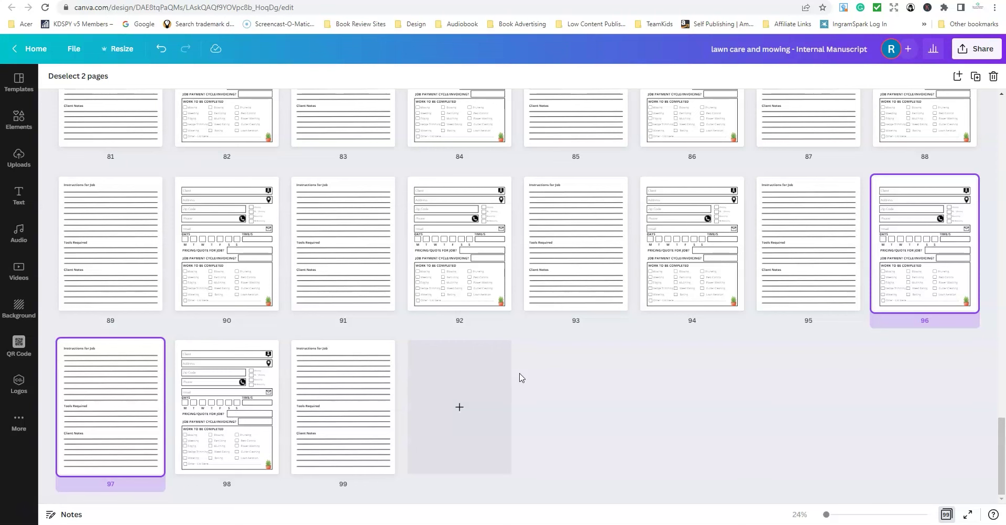
scroll(519, 377, "up", 1)
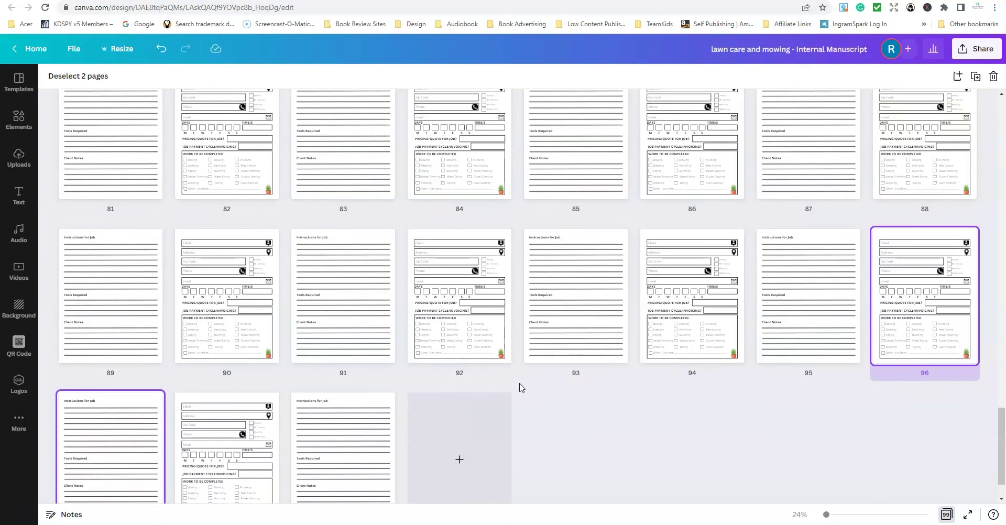
scroll(520, 388, "down", 1)
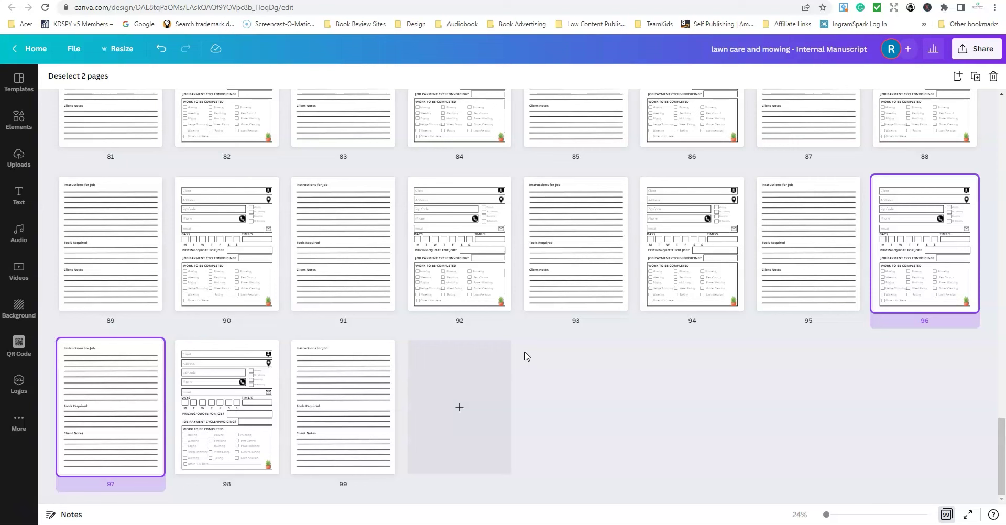
left_click(975, 50)
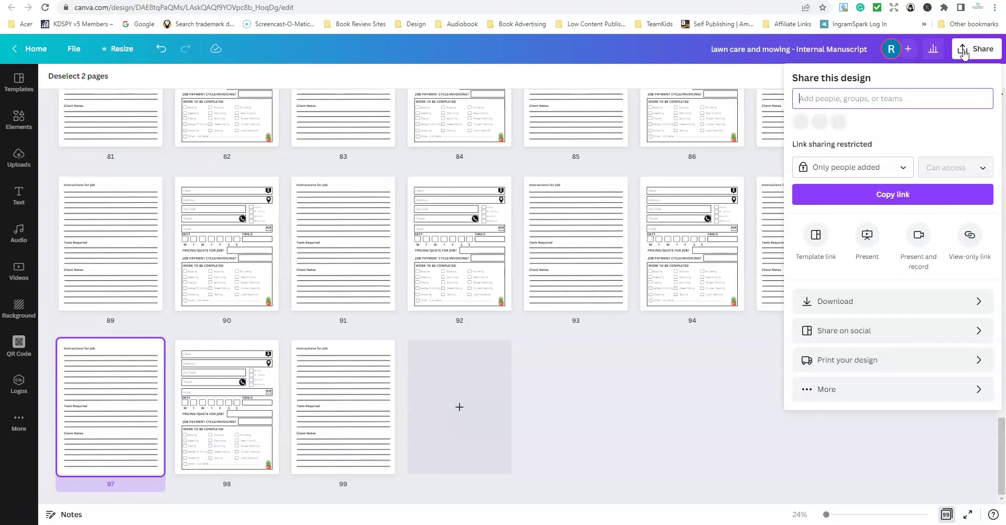
left_click(835, 302)
left_click(950, 129)
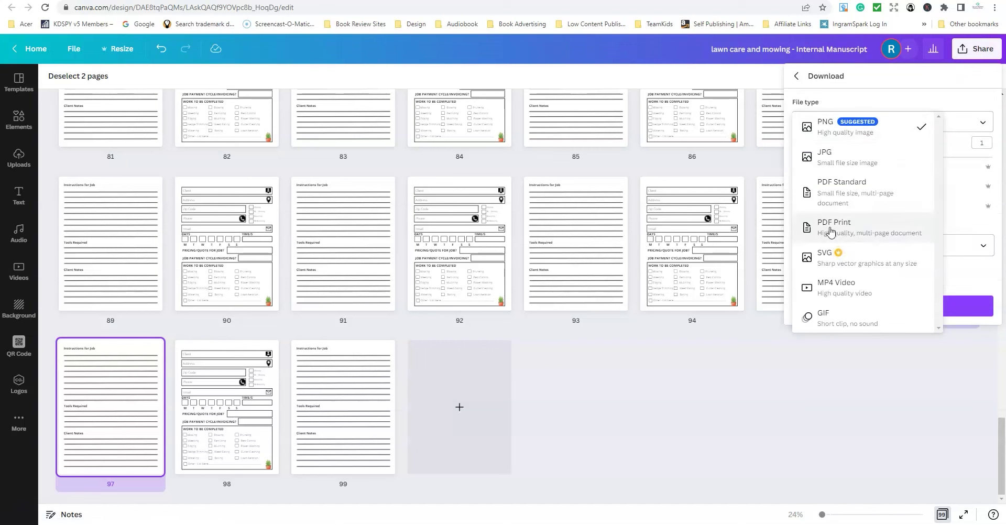
left_click(830, 231)
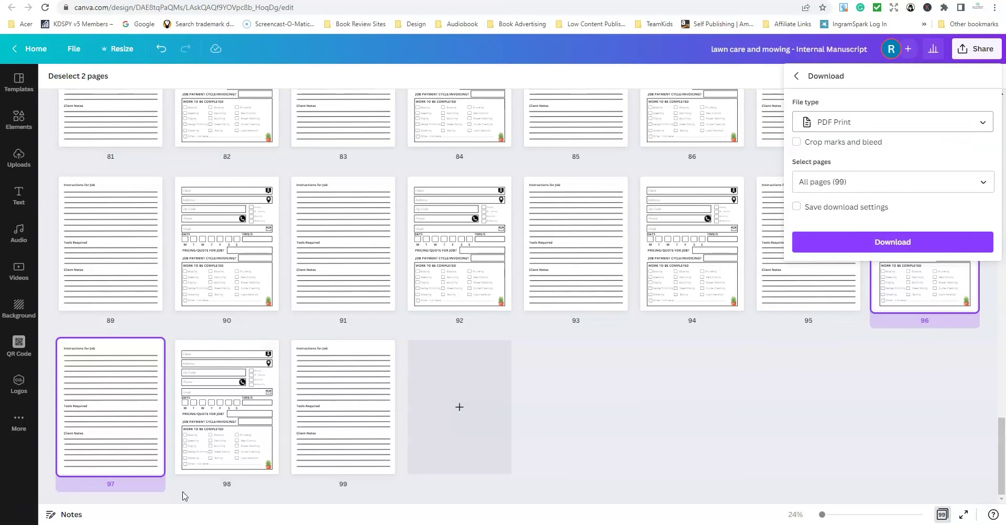
left_click(894, 244)
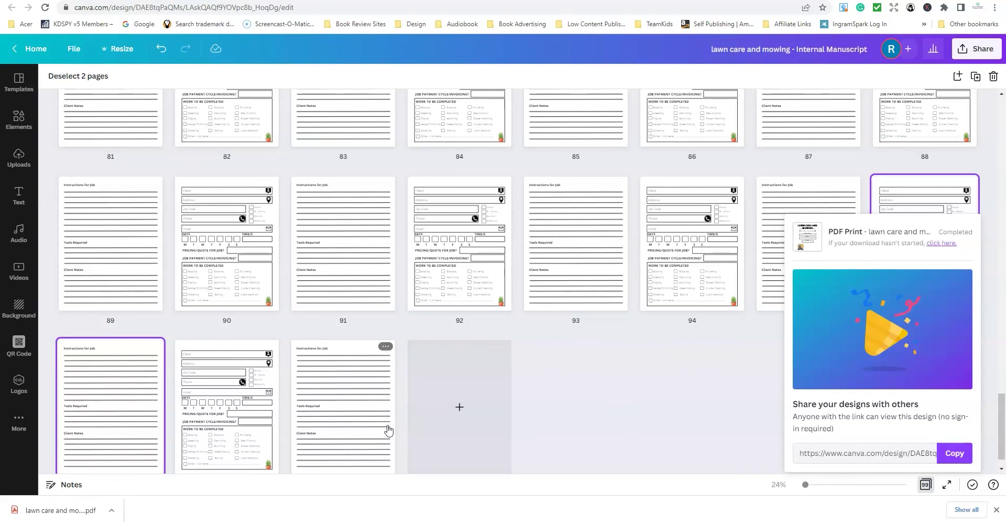
Open the downloaded manuscript PDF and check its title page and client details page.
left_click(98, 514)
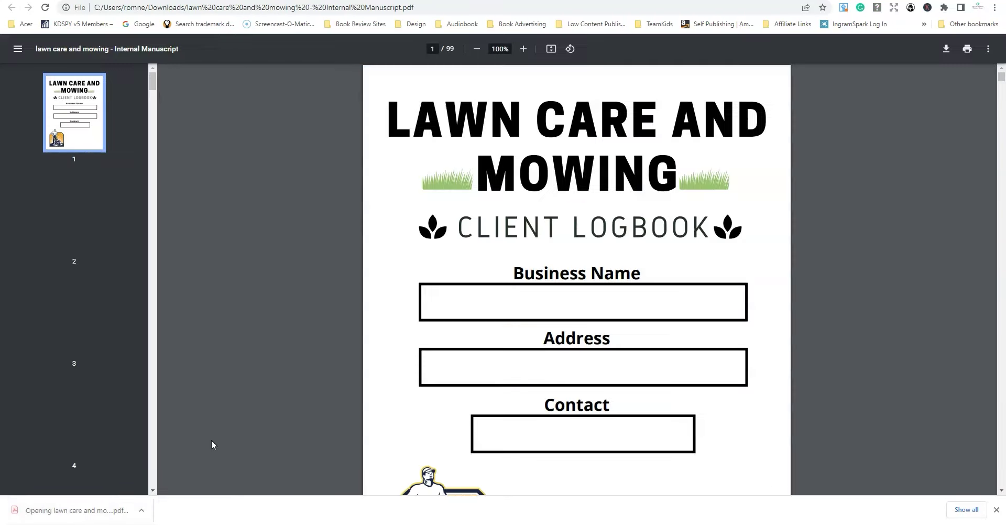
scroll(579, 265, "down", 1)
scroll(579, 265, "down", 20)
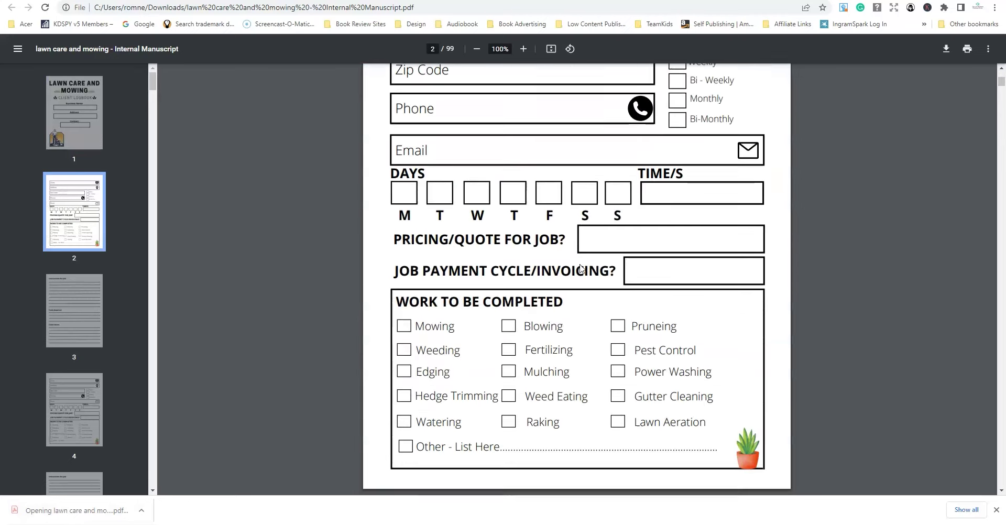
Review the manuscript PDF's title page, client details page, and page with job instructions, tools required and client notes.
scroll(580, 269, "up", 15)
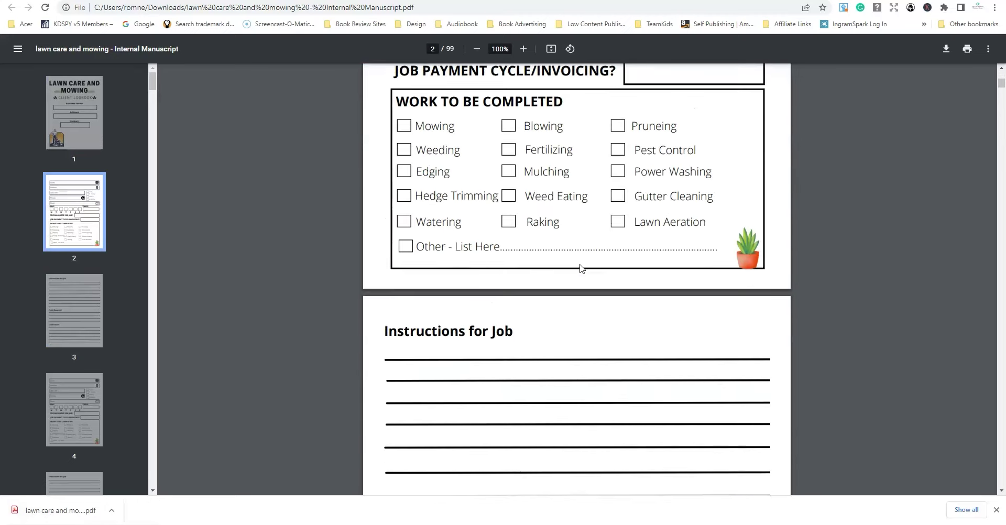
scroll(582, 270, "up", 8)
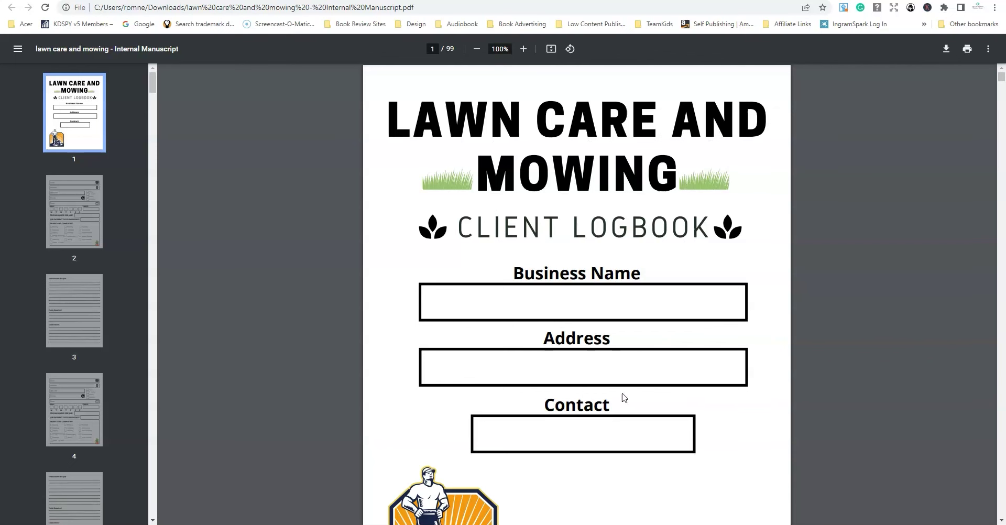
scroll(699, 351, "down", 7)
scroll(547, 297, "down", 3)
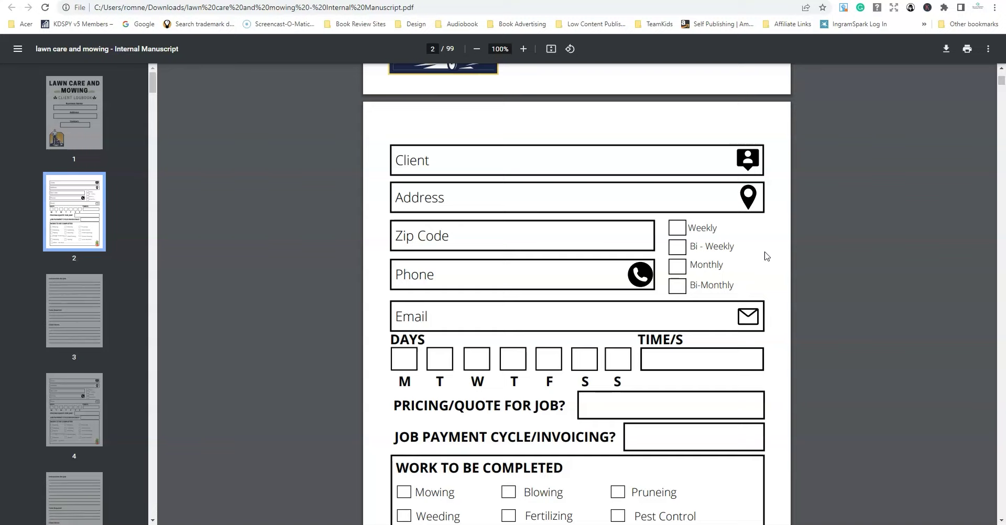
scroll(765, 252, "down", 3)
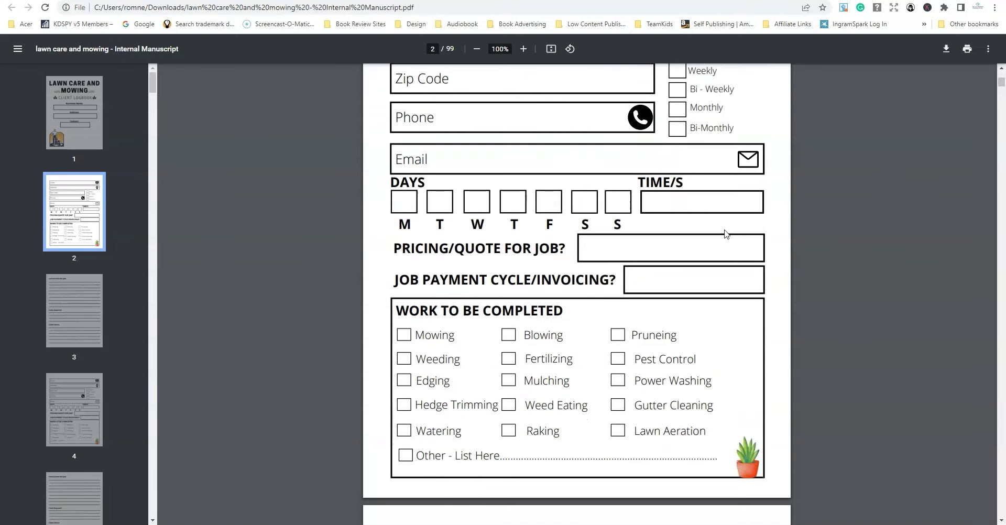
scroll(726, 231, "down", 2)
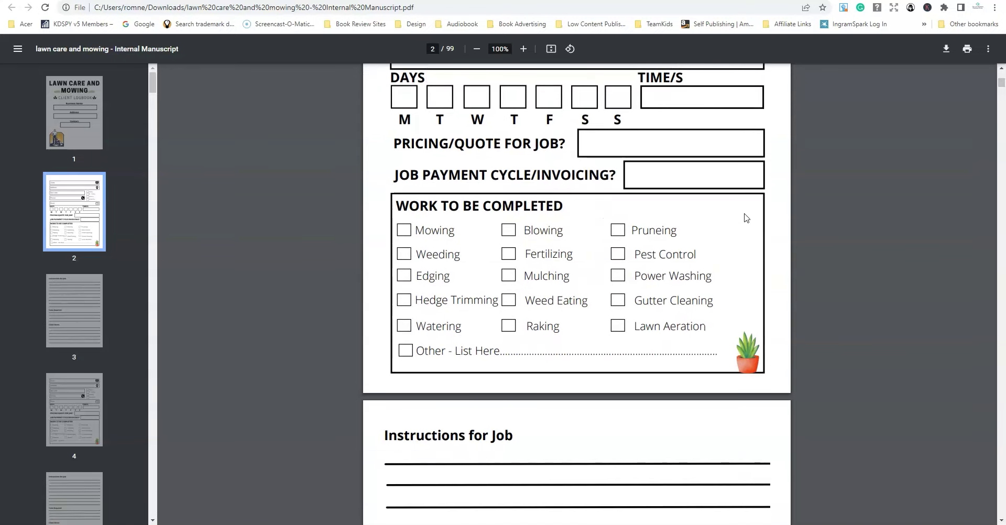
scroll(747, 218, "down", 5)
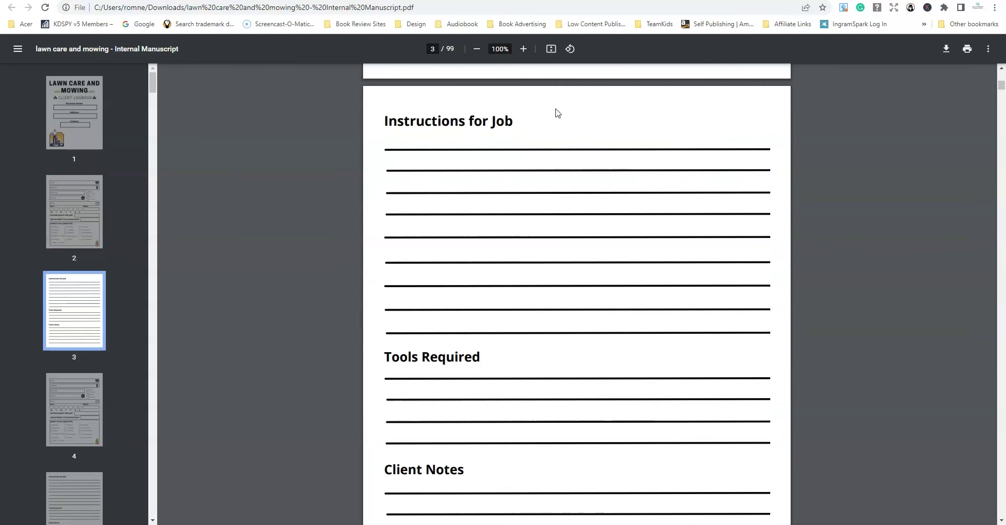
scroll(556, 112, "down", 1)
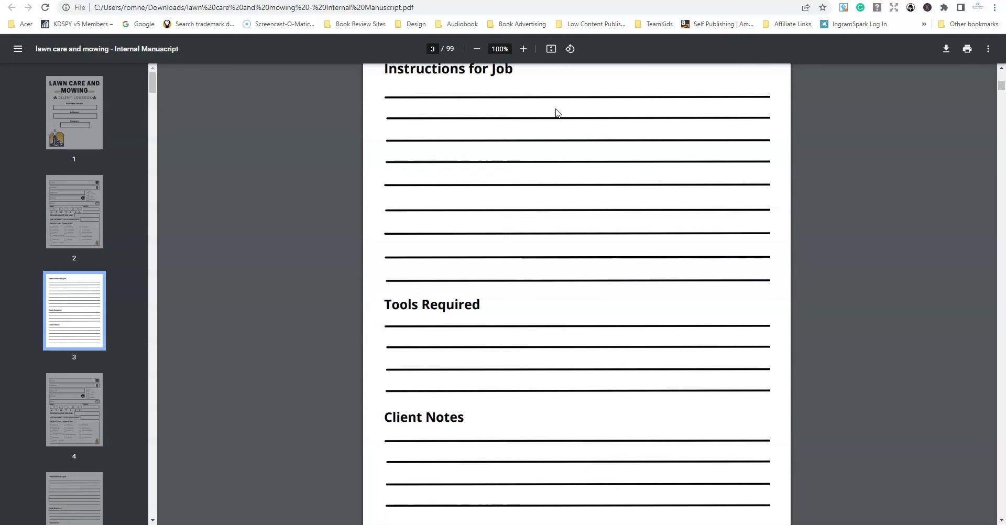
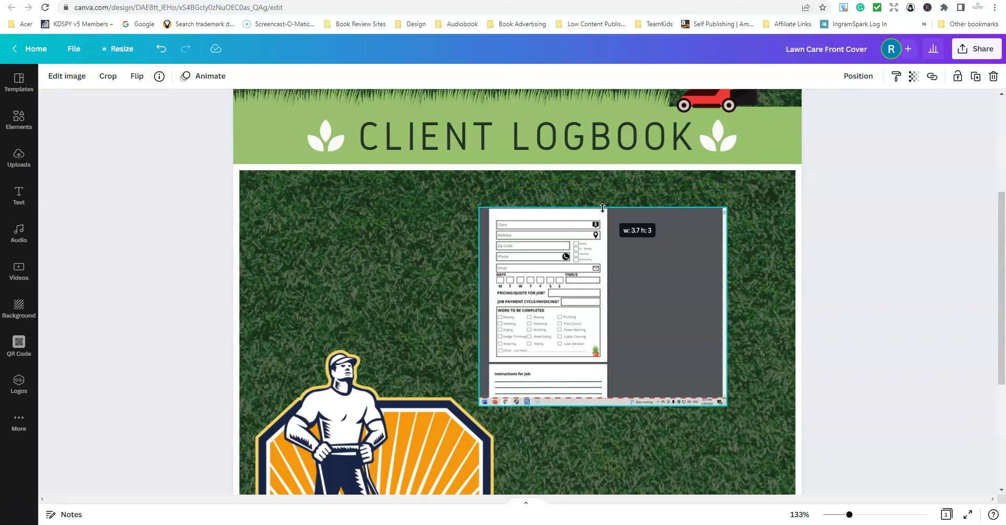
Crop the client details screenshot on the front cover to just the form page, then reposition and slightly enlarge it.
left_click_drag(479, 307, 489, 309)
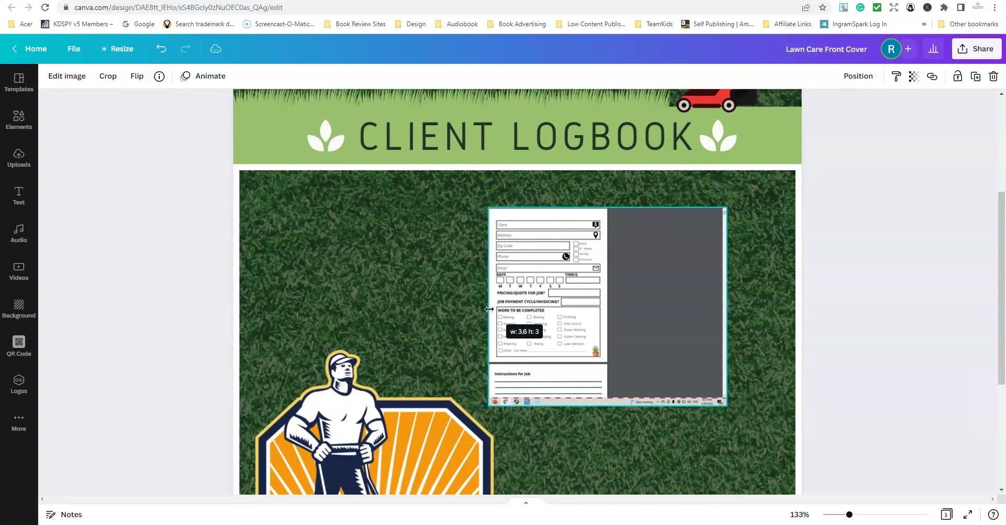
left_click_drag(727, 310, 611, 314)
left_click_drag(549, 405, 456, 399)
left_click_drag(513, 334, 471, 314)
left_click_drag(572, 388, 582, 398)
left_click_drag(417, 189, 411, 182)
left_click(674, 275)
left_click(490, 299)
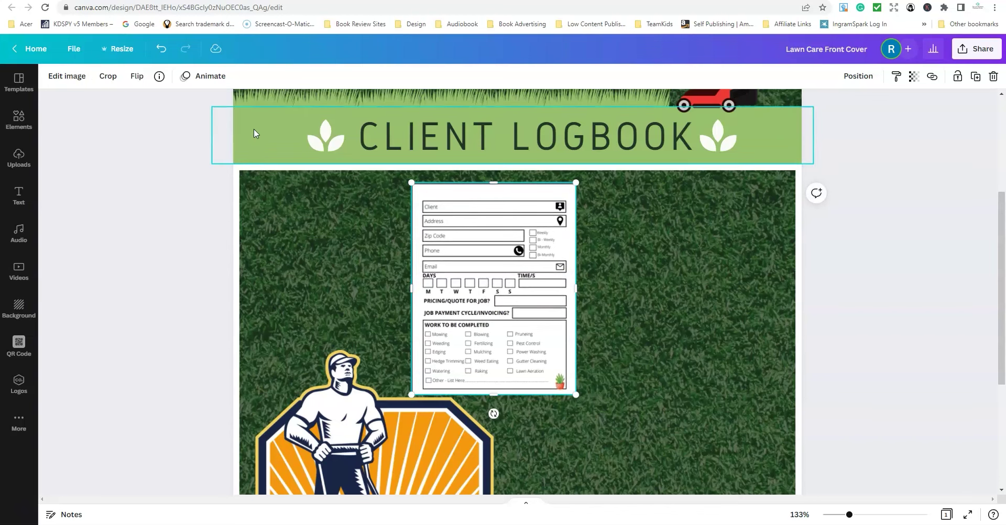
Apply the Page Lift shadow to the client details image and enlarge it on the front cover.
left_click(71, 75)
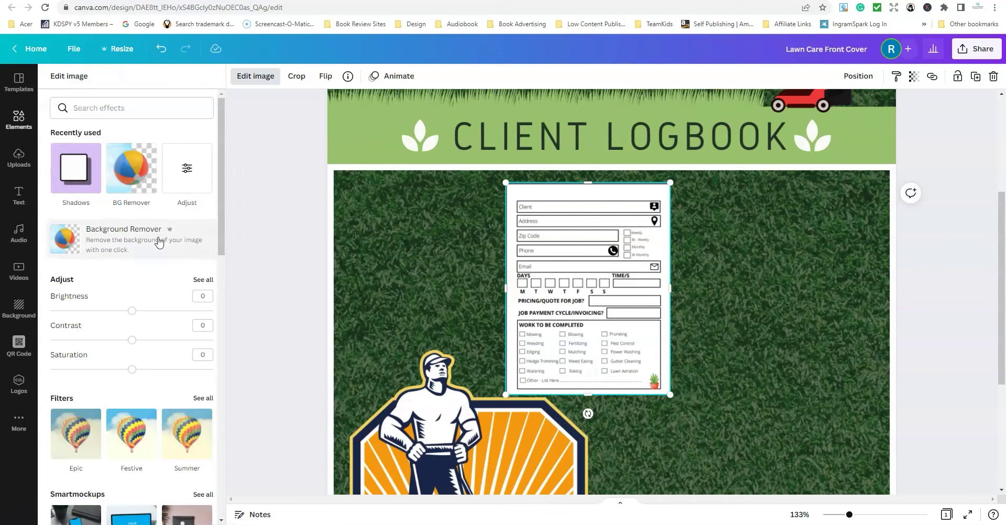
left_click(76, 171)
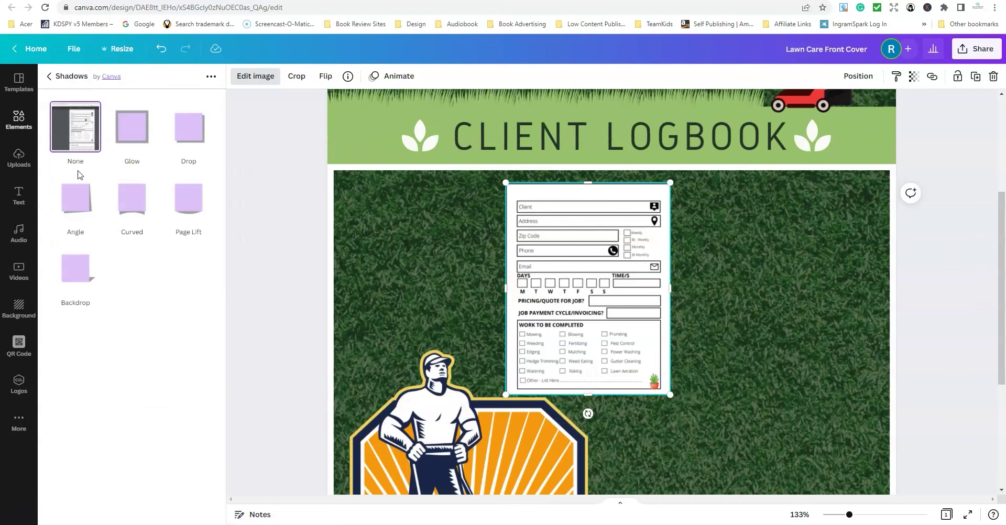
left_click(185, 208)
left_click_drag(670, 394, 733, 466)
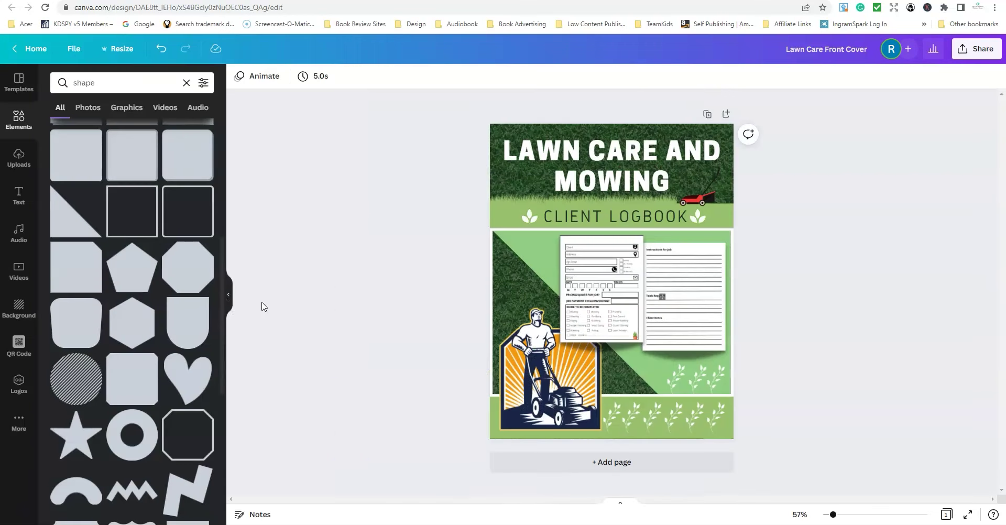
left_click(226, 295)
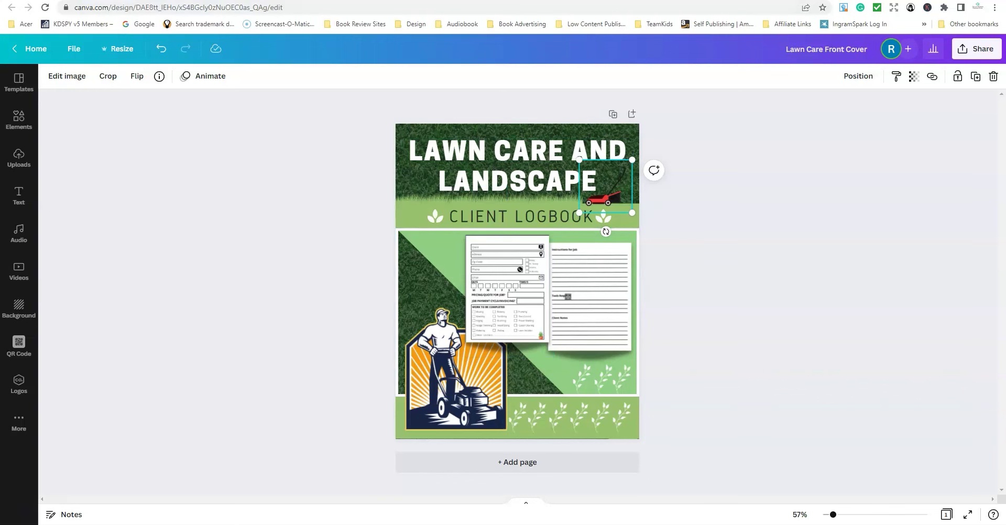
left_click(346, 1)
left_click(577, 1)
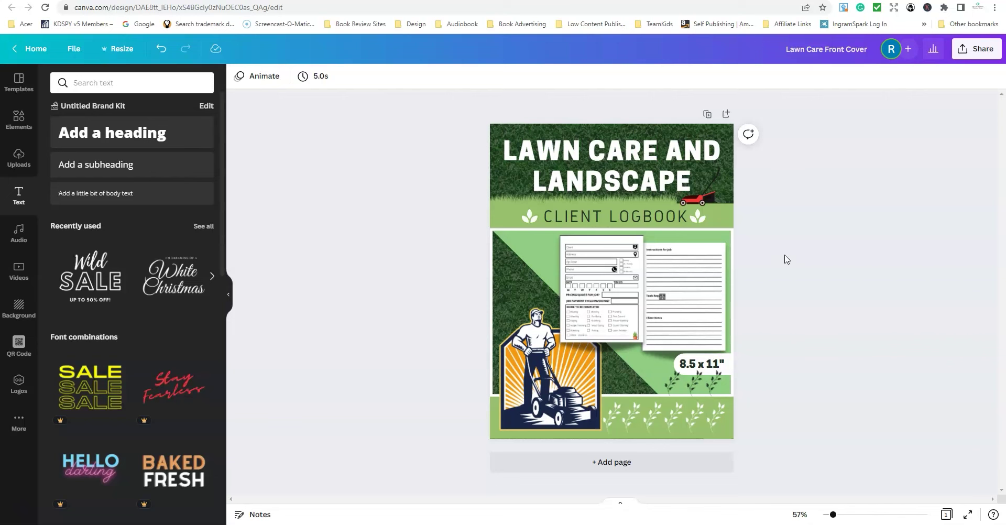
Download the finished Lawn Care Front Cover design as a PNG.
left_click(976, 49)
left_click(836, 301)
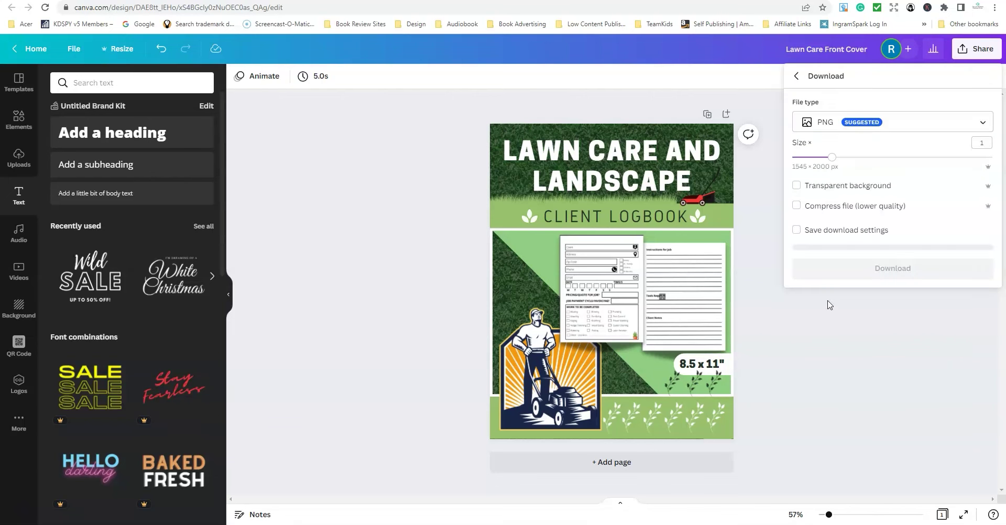
left_click(897, 267)
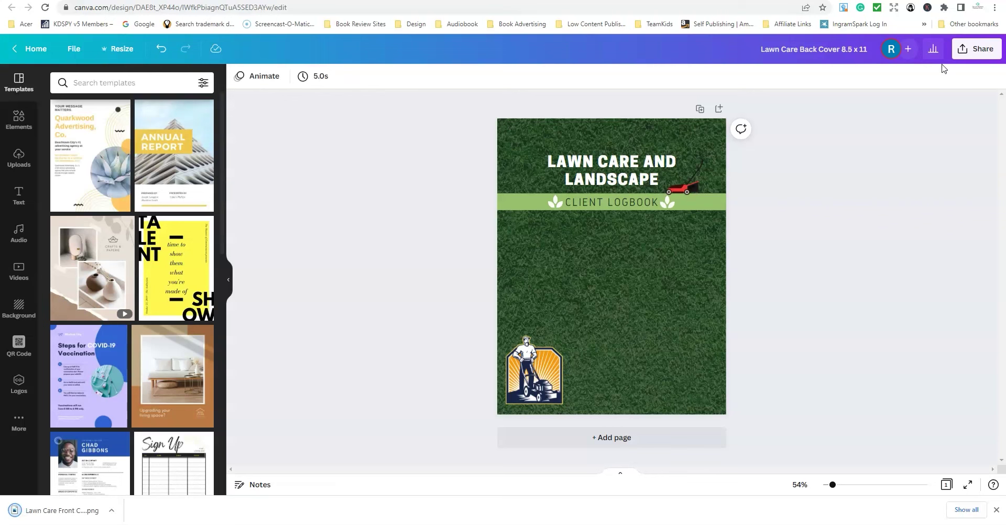
Download the Lawn Care Back Cover 8.5 x 11 design as a PNG.
left_click(962, 58)
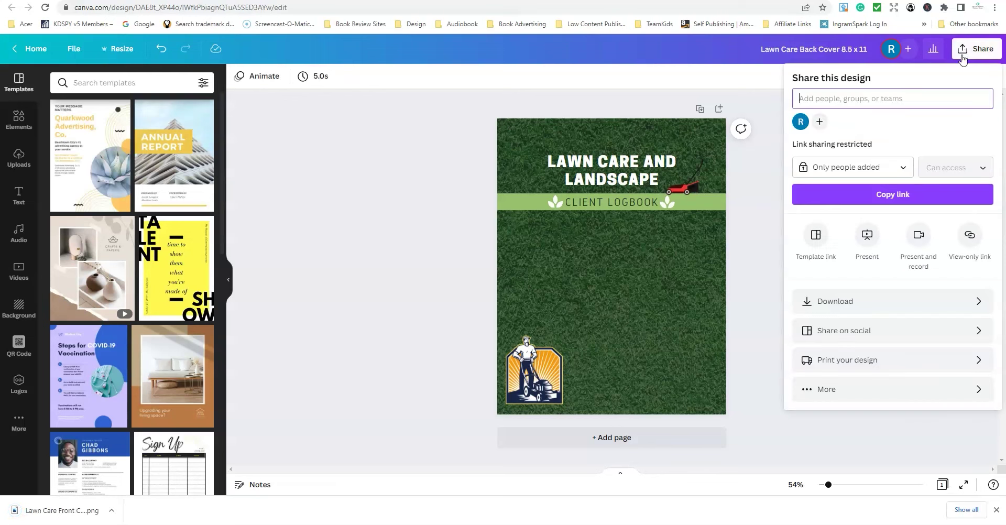
left_click(826, 302)
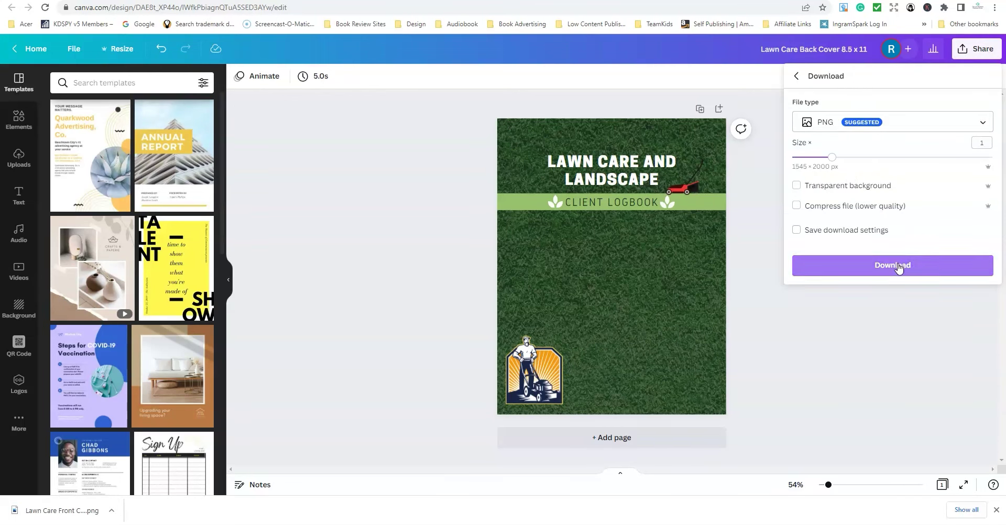
left_click(898, 267)
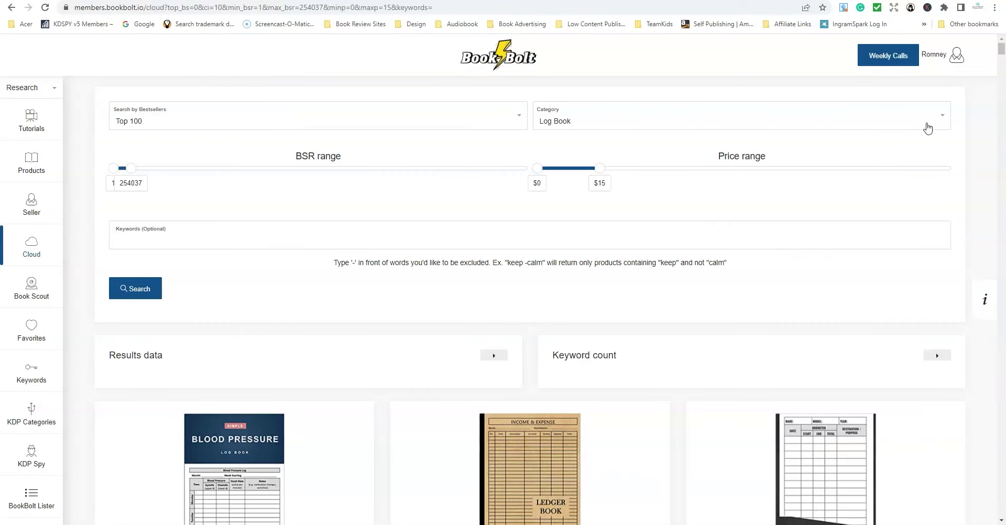
Switch to Book Bolt, open Book Bolt Designer and start choosing a product template.
left_click(957, 61)
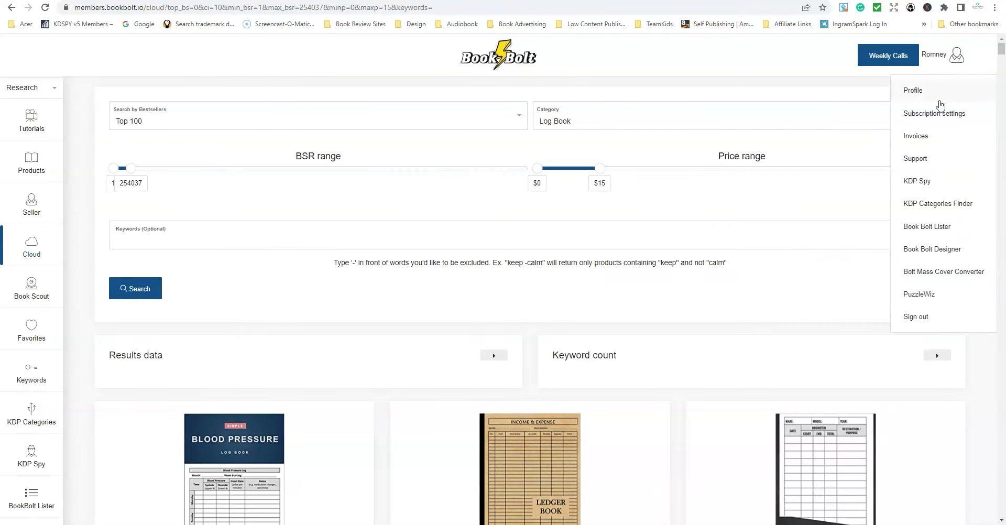
left_click(940, 252)
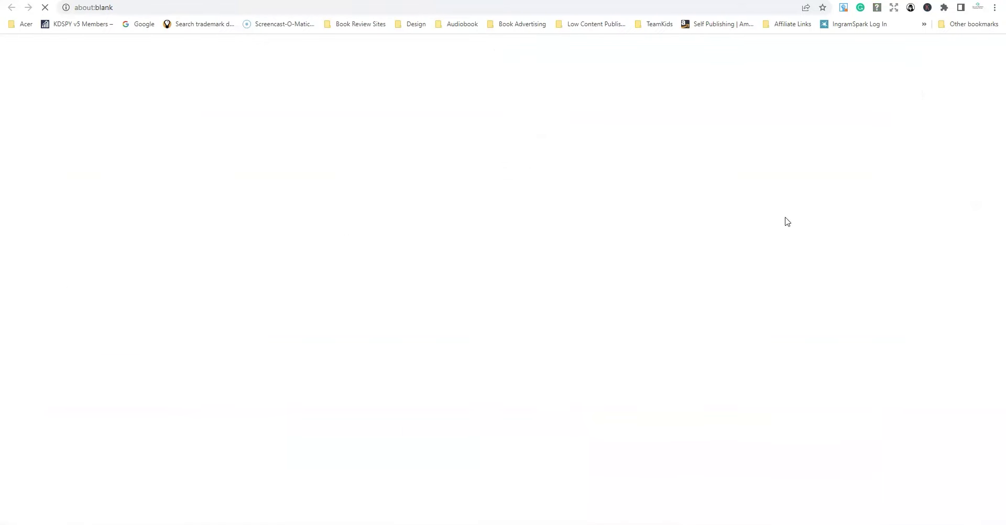
left_click(581, 304)
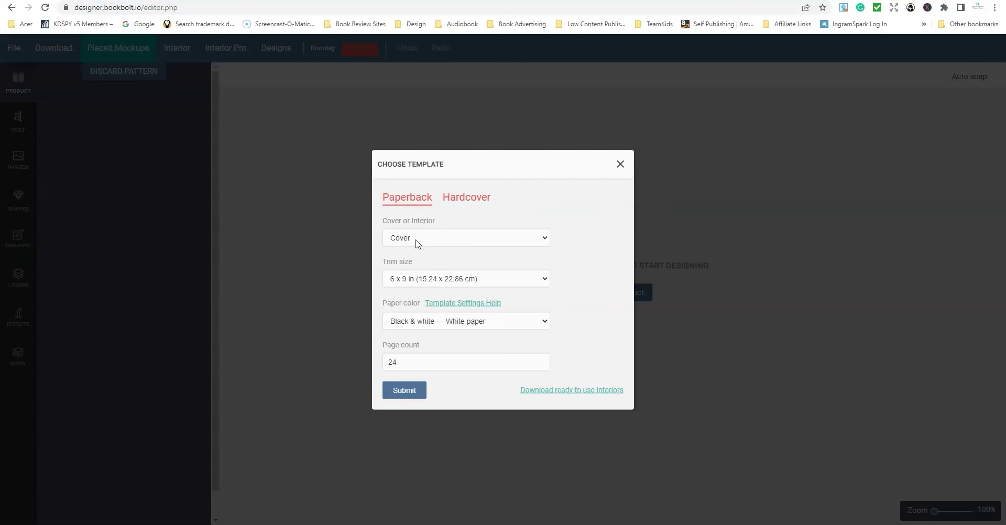
Generate a paperback cover template with 8.5 x 11 in trim size, black and white interior on white paper, and 100 pages.
left_click(534, 283)
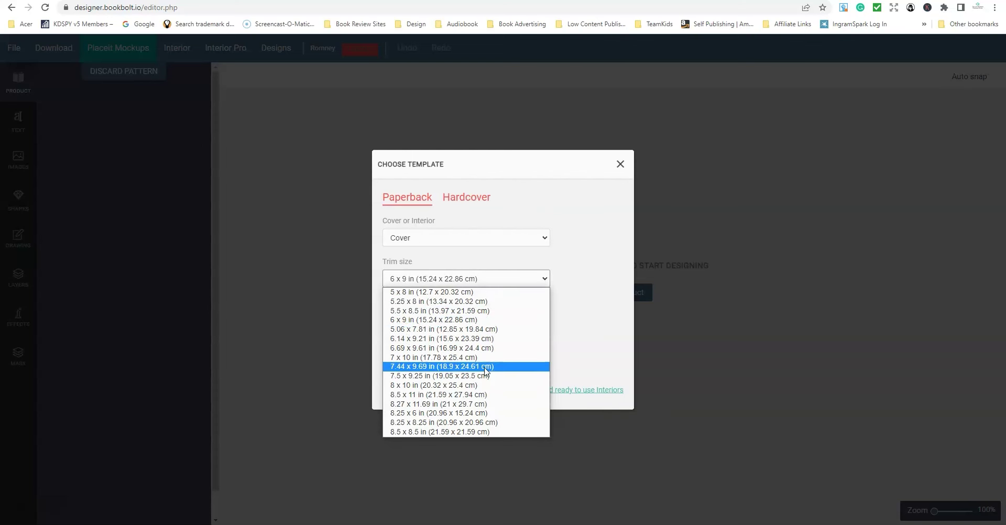
left_click(474, 394)
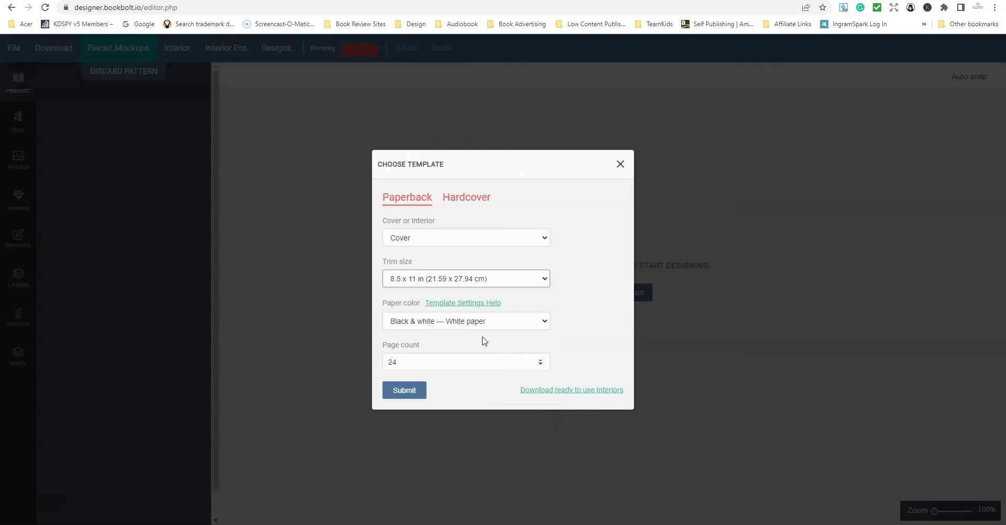
left_click_drag(483, 359, 381, 364)
type("100")
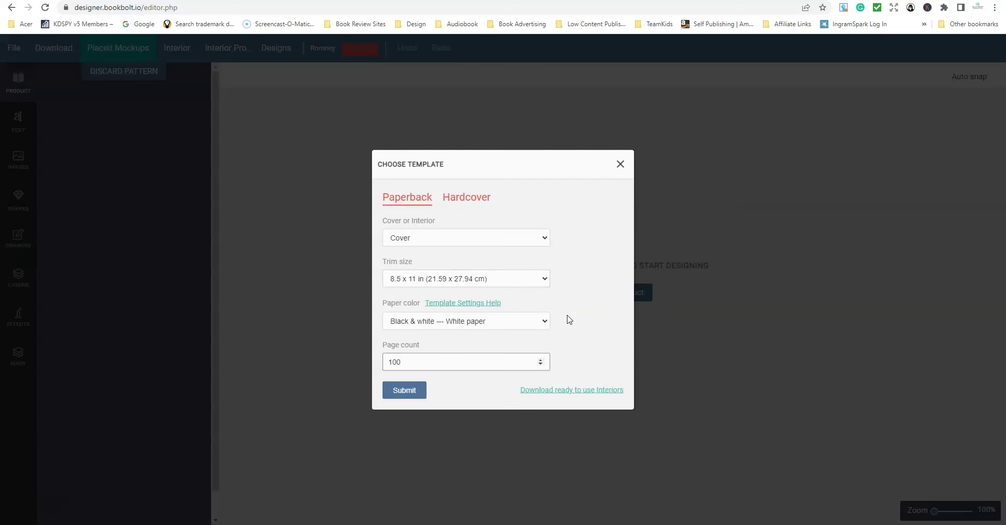
left_click(420, 391)
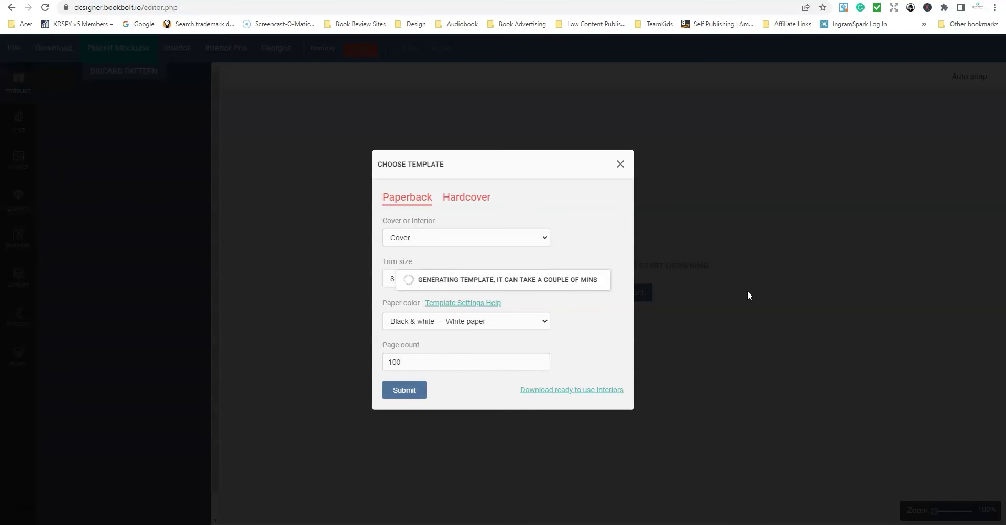
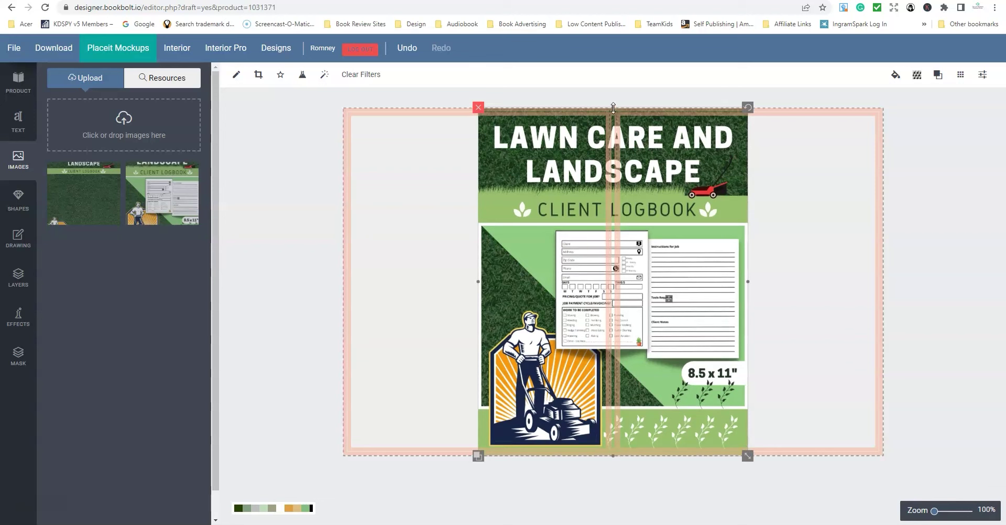
Place the front cover image on the template's right half and add the back cover image at full height on the left half.
left_click_drag(614, 289, 749, 287)
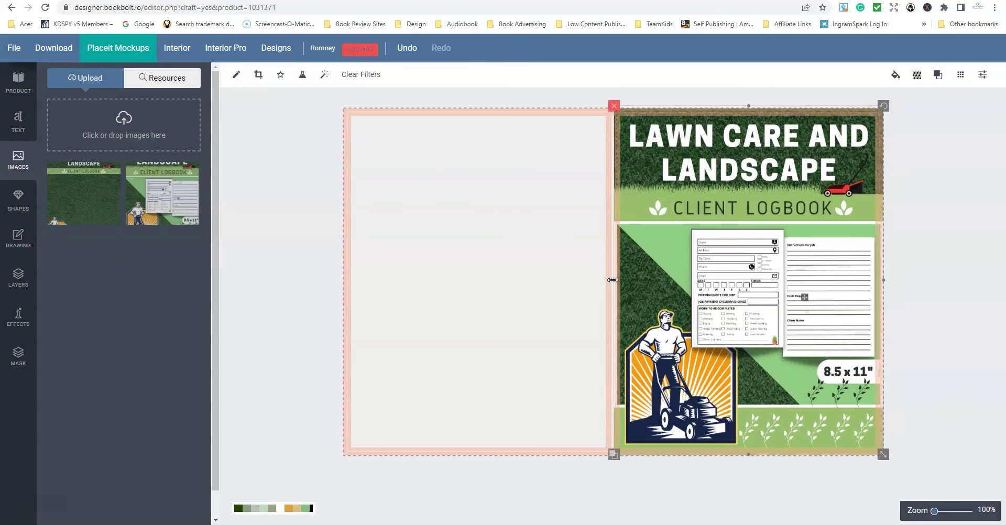
left_click(95, 198)
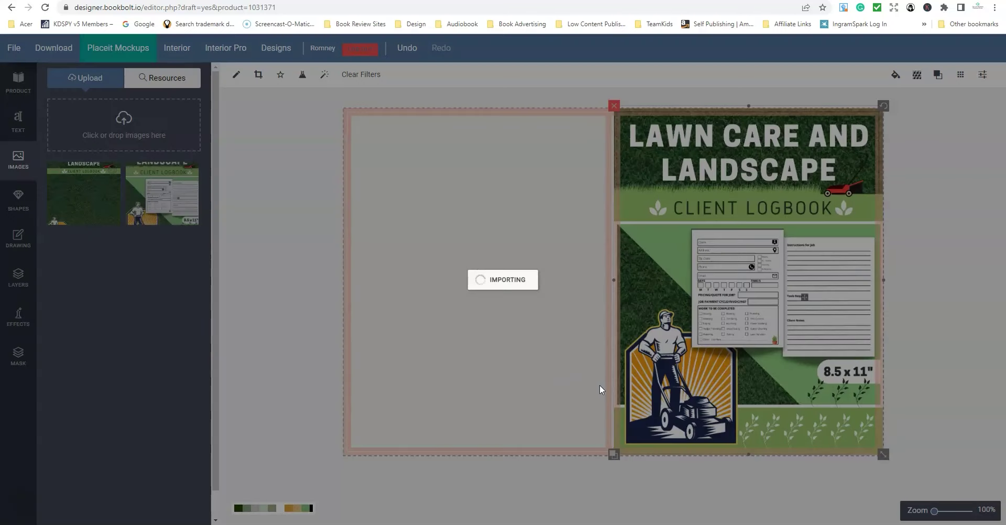
left_click_drag(727, 429, 752, 452)
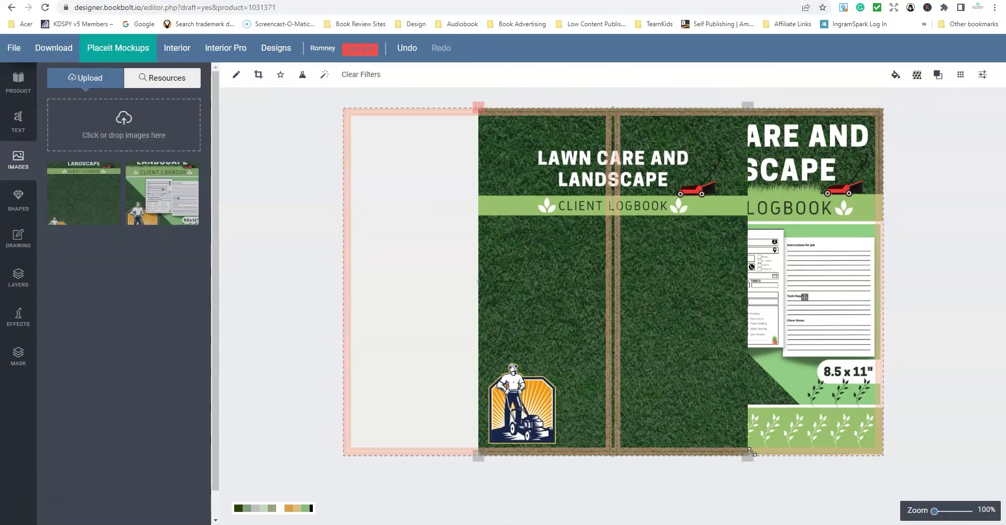
left_click_drag(658, 329, 524, 311)
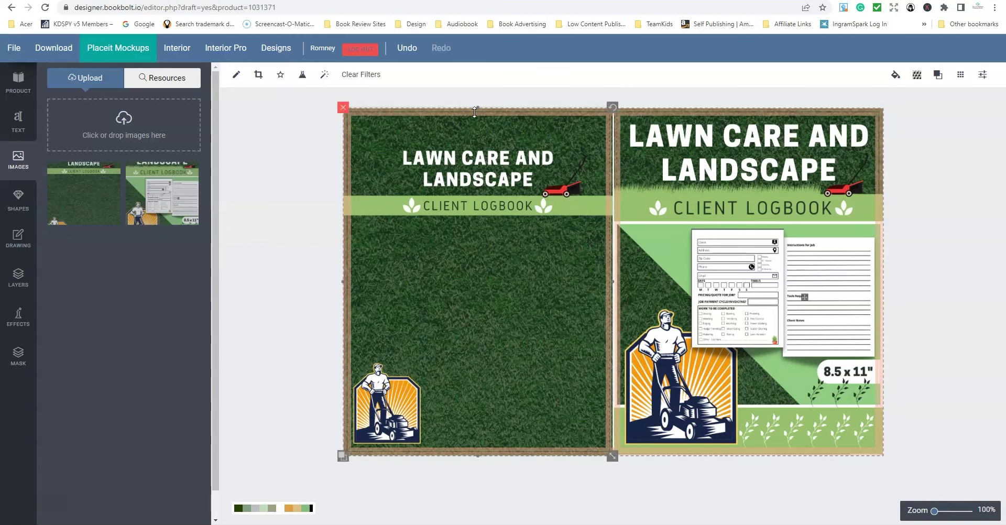
left_click_drag(512, 316, 512, 316)
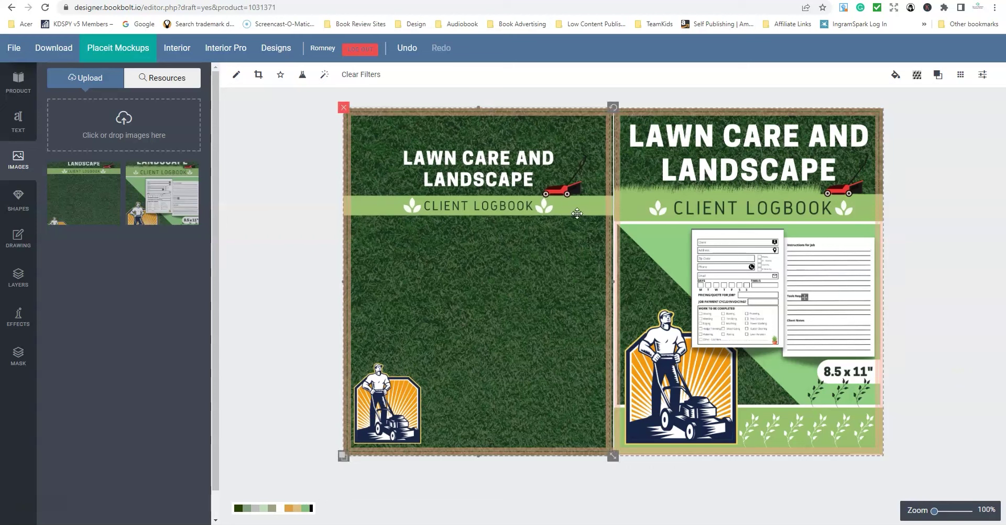
Open the template's product color settings, switch to the Lawn Care Front Cover design in Canva and add a square shape.
left_click(18, 81)
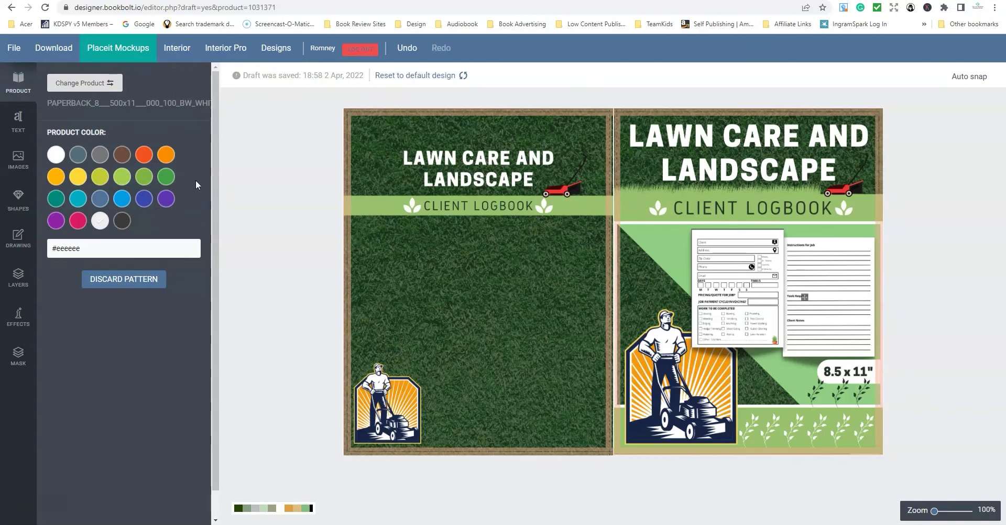
key("ctrl+Tab")
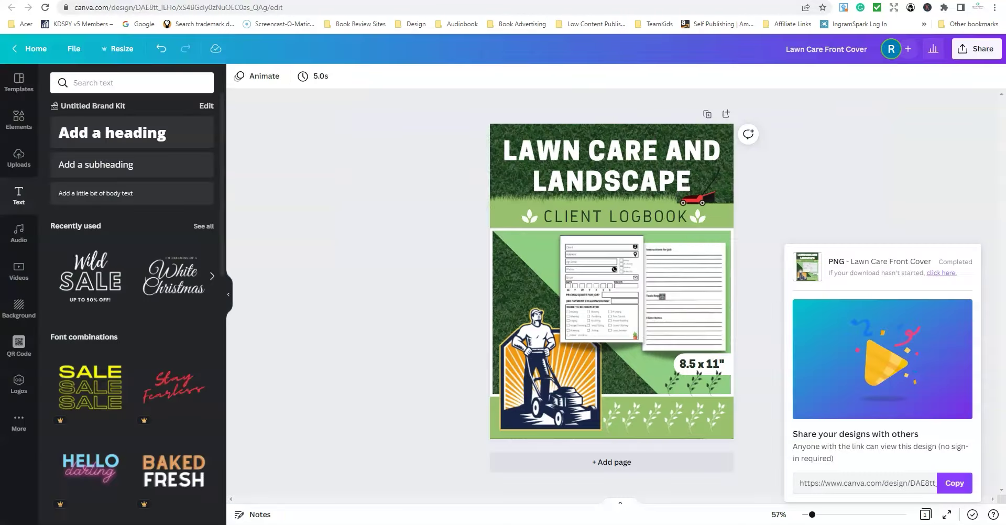
left_click(500, 130)
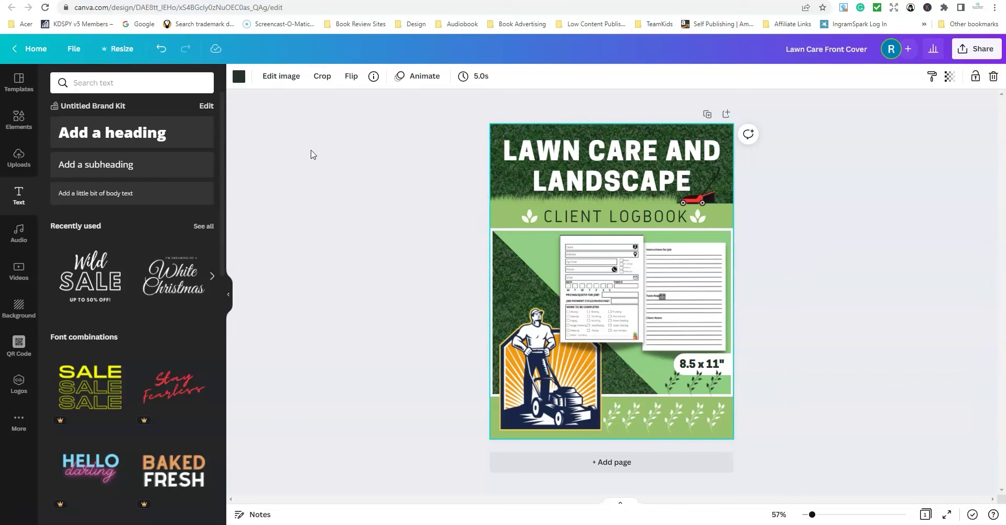
left_click(18, 120)
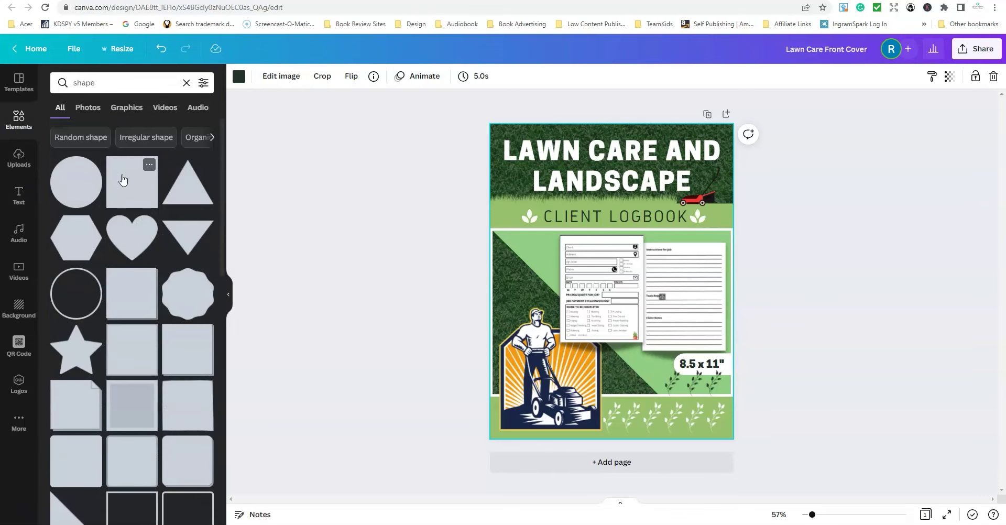
left_click(148, 162)
Color the square dark green (#284420) by sampling the grass background beside the cover title.
left_click(238, 76)
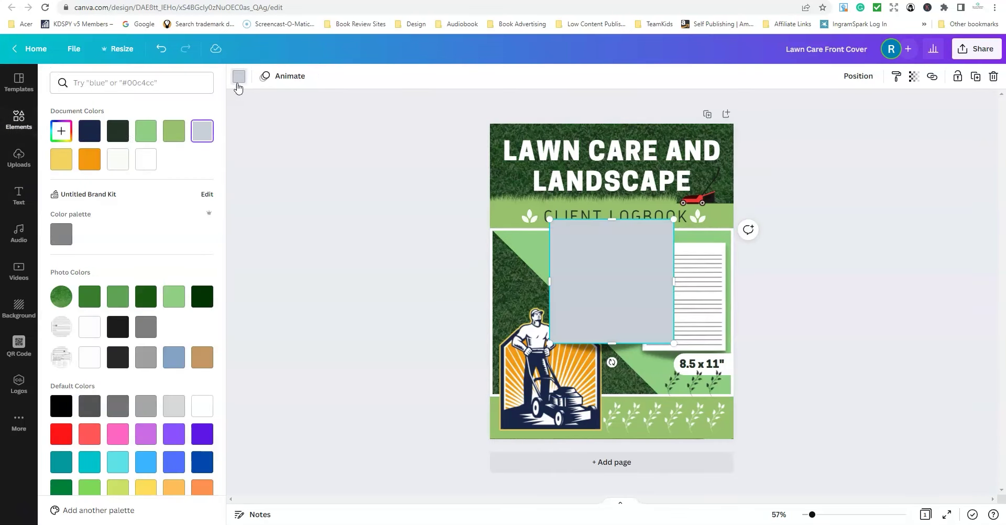
left_click(62, 132)
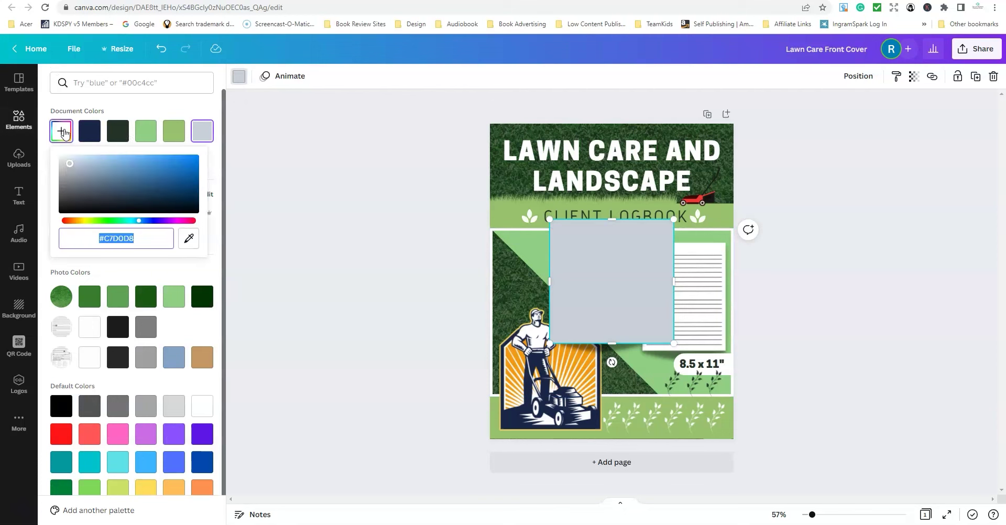
left_click(189, 238)
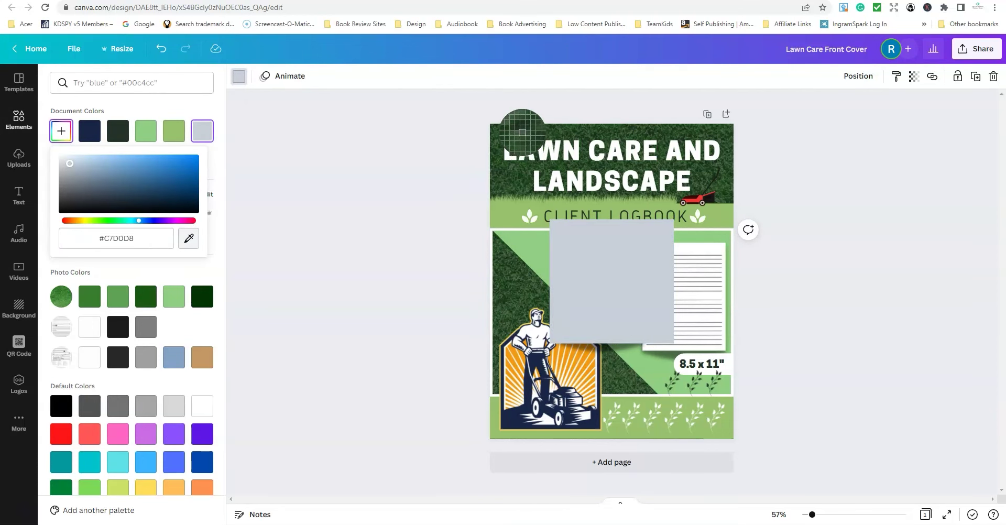
left_click(502, 178)
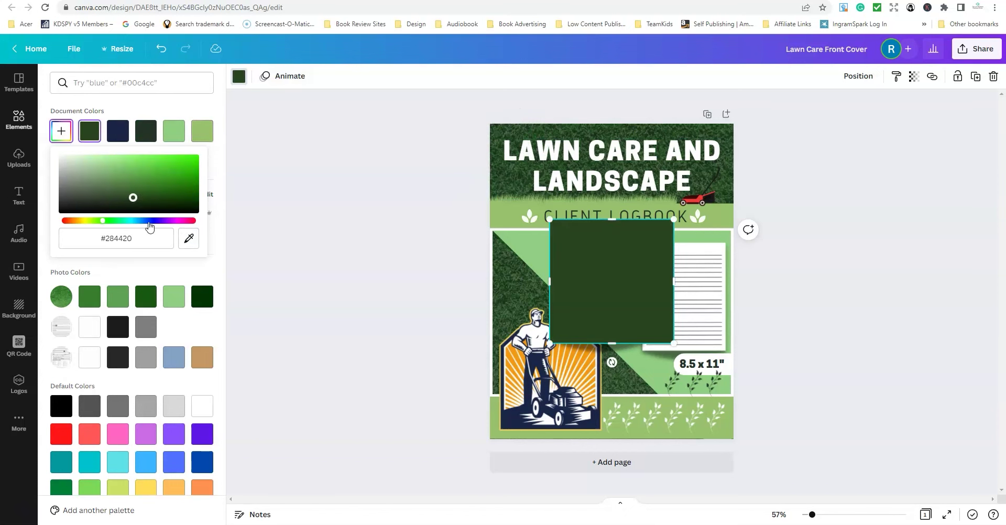
Copy the sampled hex code #284420 from Canva and set it as the product color in Book Bolt Designer.
triple_click(116, 238)
right_click(116, 238)
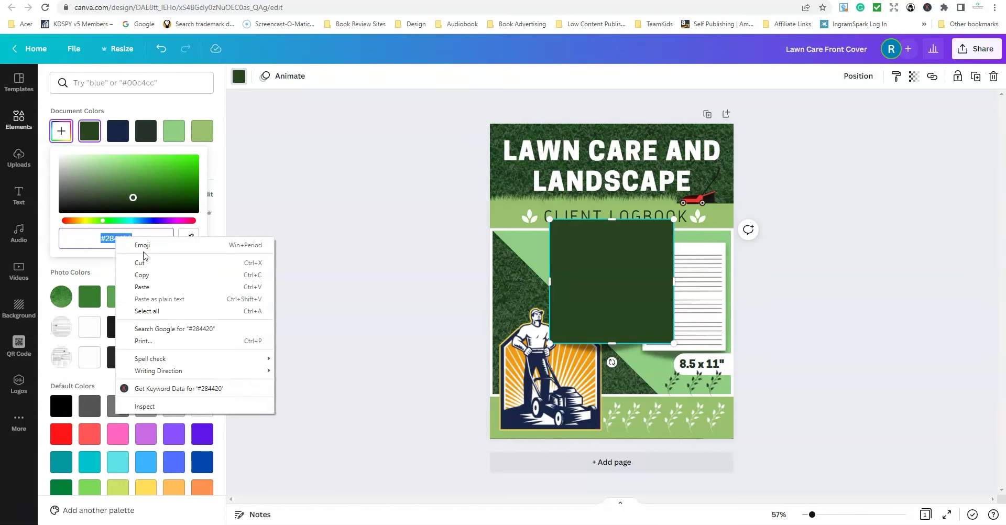
left_click(145, 275)
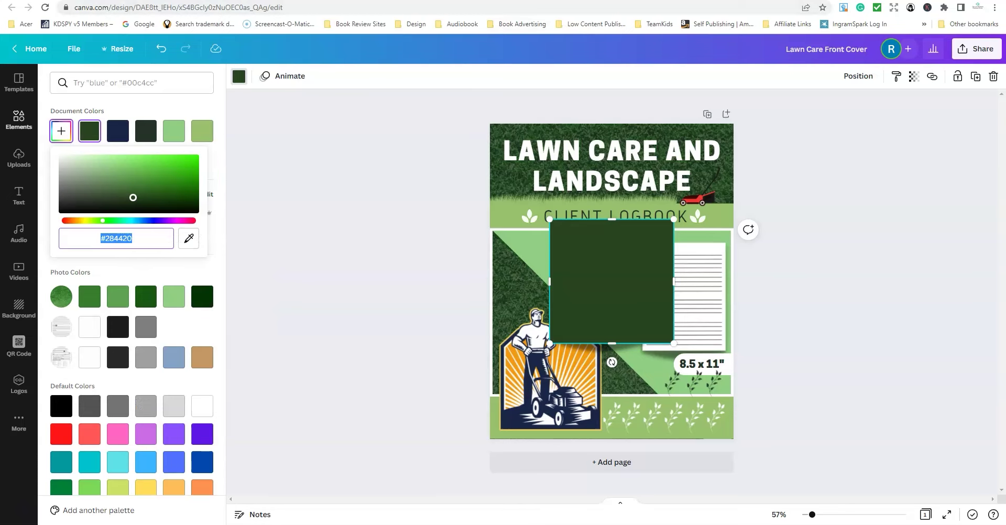
key("ctrl+Tab")
triple_click(110, 246)
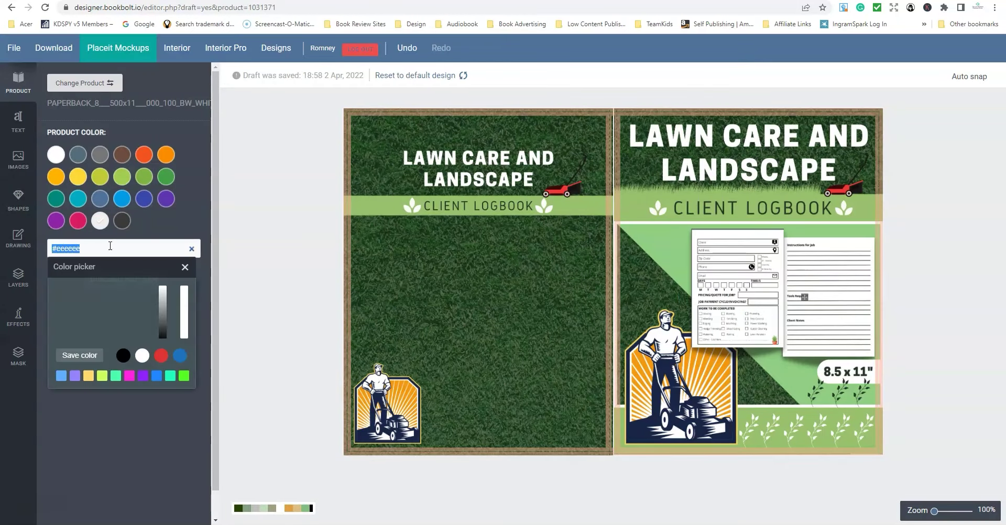
key("ctrl+v")
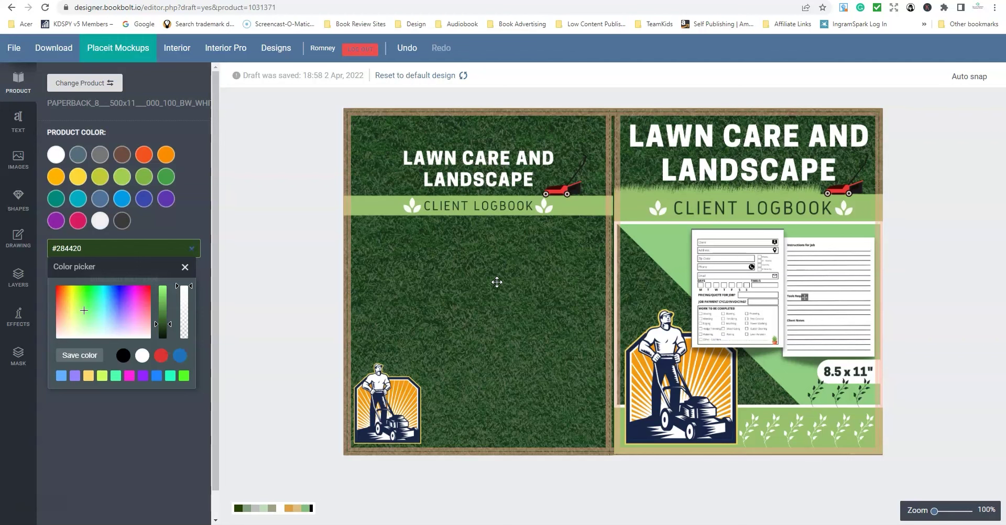
Export the assembled full cover from Book Bolt as a PDF and review the whole front and back spread.
left_click(52, 48)
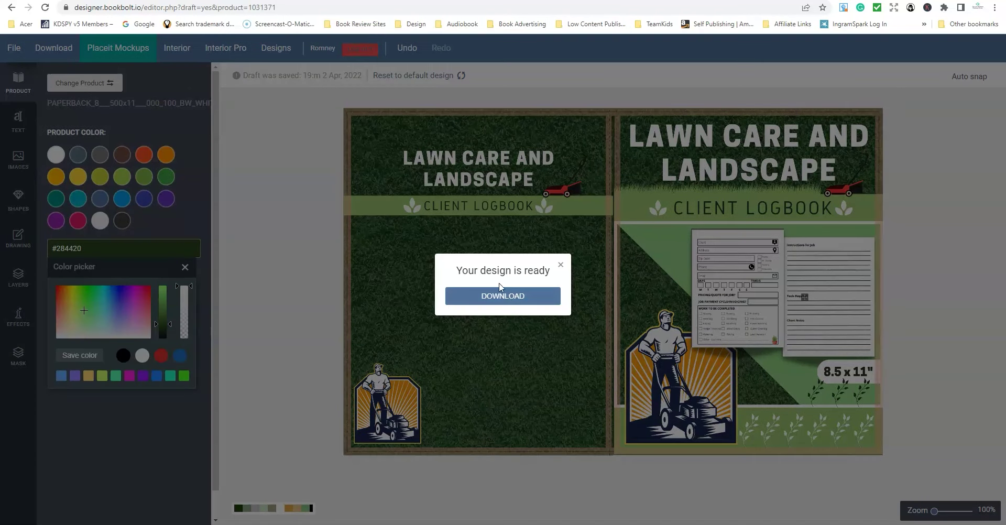
left_click(506, 300)
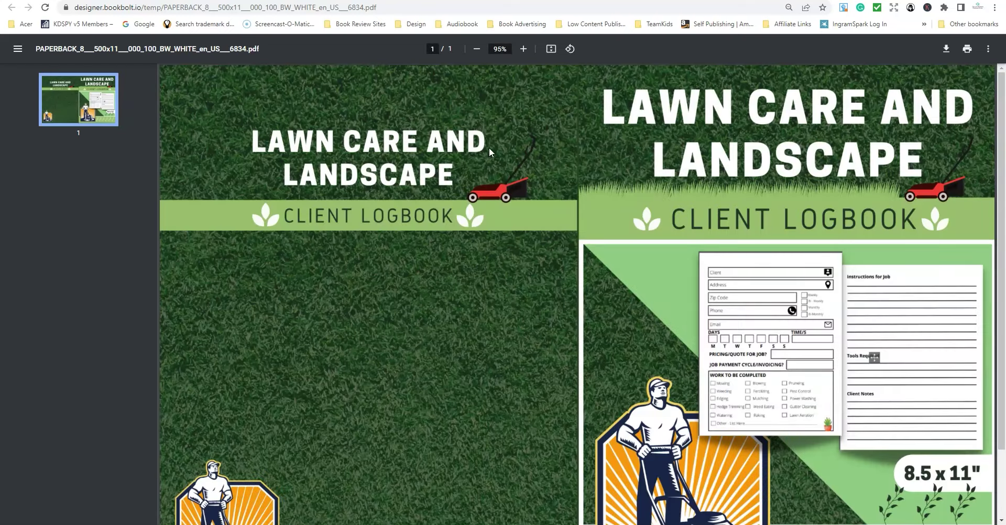
left_click(477, 50)
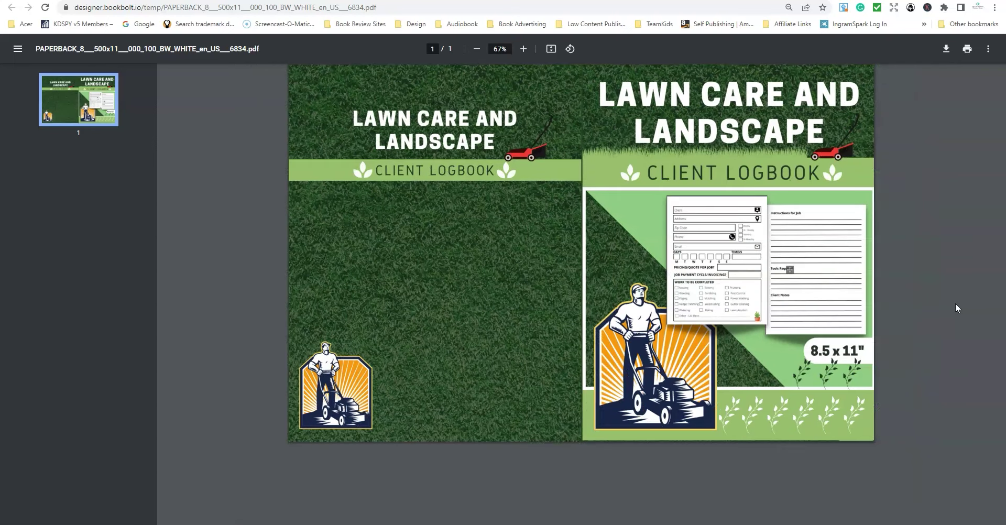
left_click(946, 48)
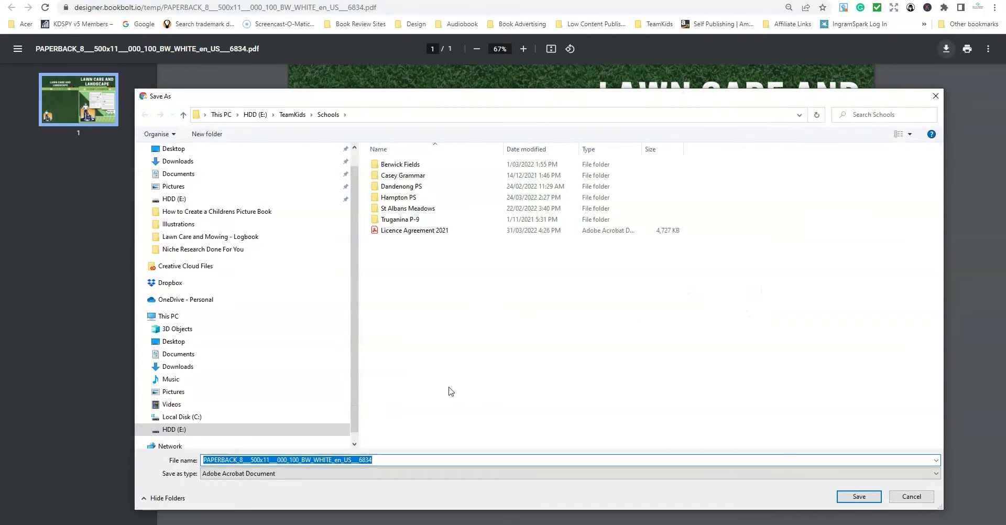
left_click(912, 495)
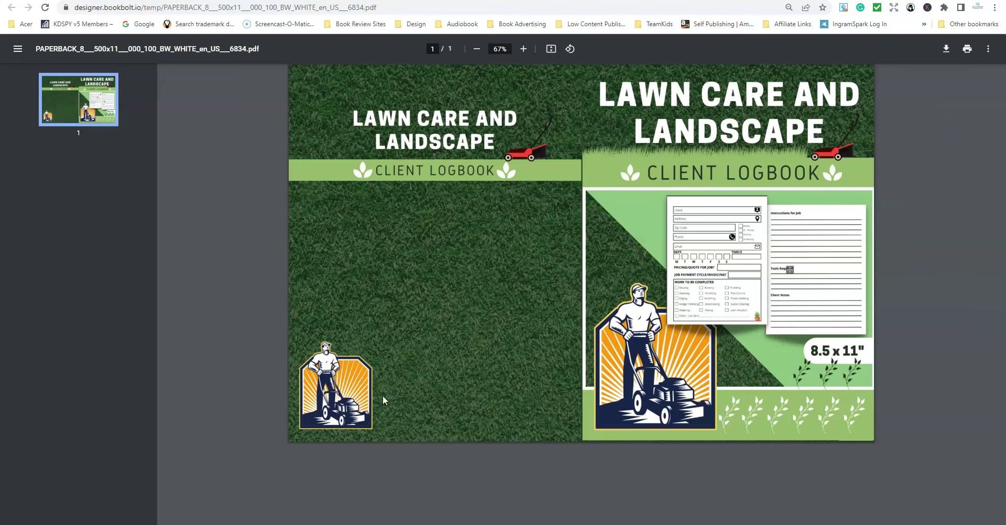
Switch to the KDP paperback content page and set the trim size to 8.5 x 11 in and the cover finish to Glossy.
key("ctrl+w")
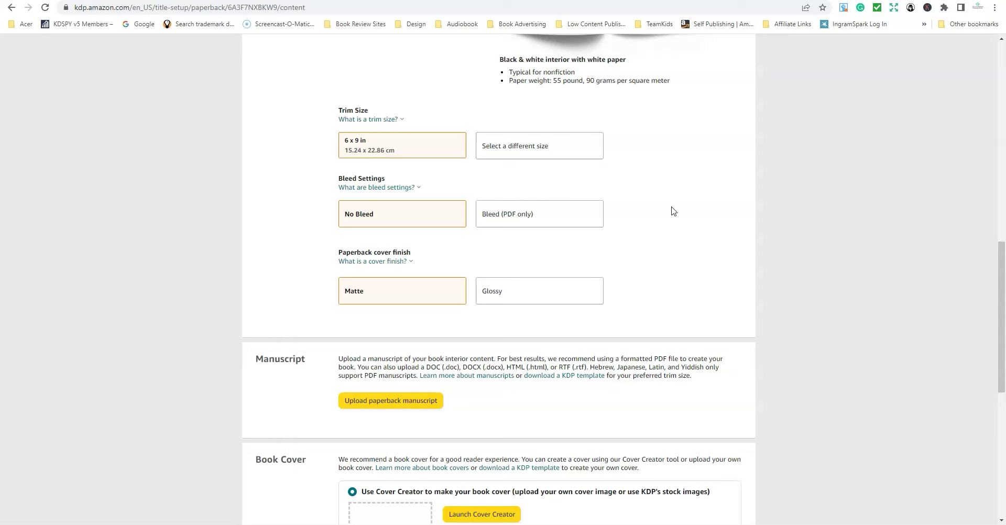
left_click(483, 149)
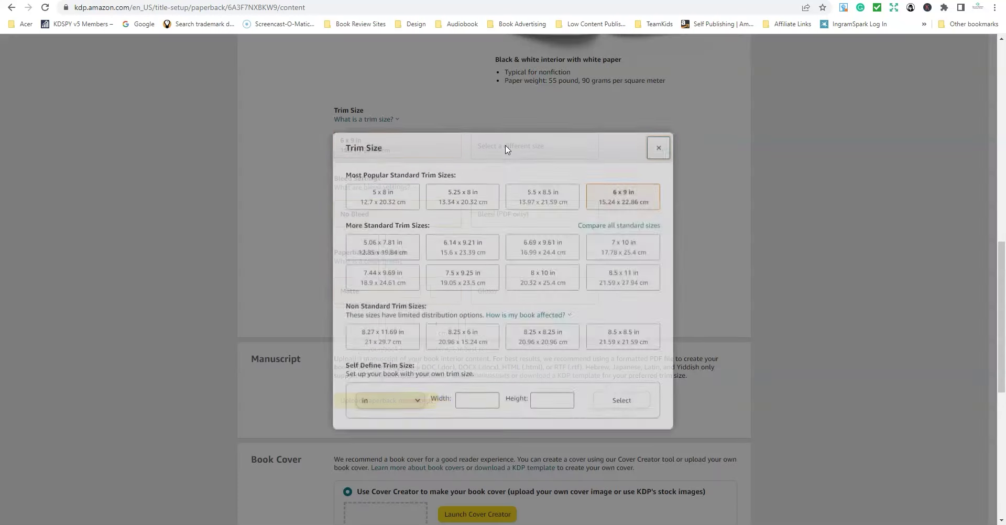
left_click(621, 275)
scroll(677, 189, "down", 1)
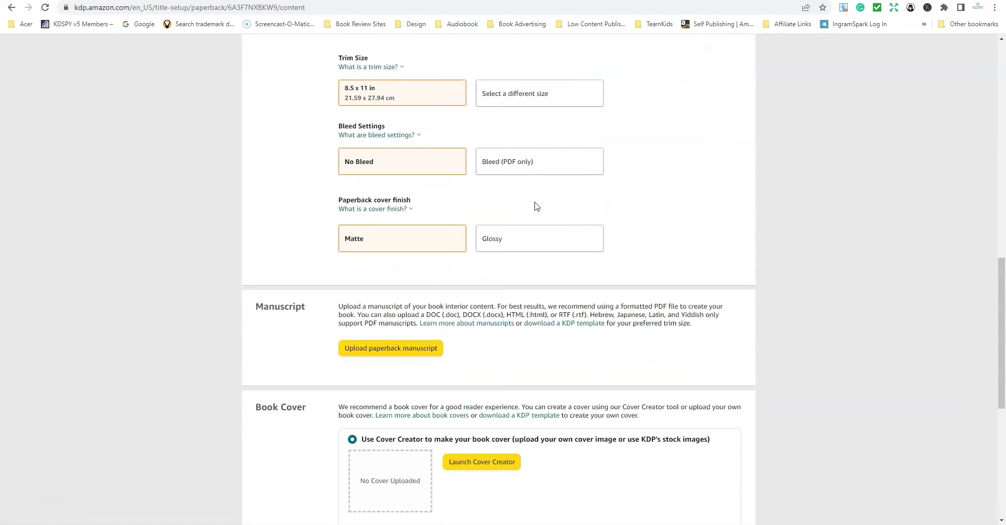
left_click(557, 250)
Upload the PDF "Lawn Care and Mowing - Internal Manuscript" as the paperback manuscript.
scroll(686, 179, "down", 1)
scroll(686, 178, "down", 1)
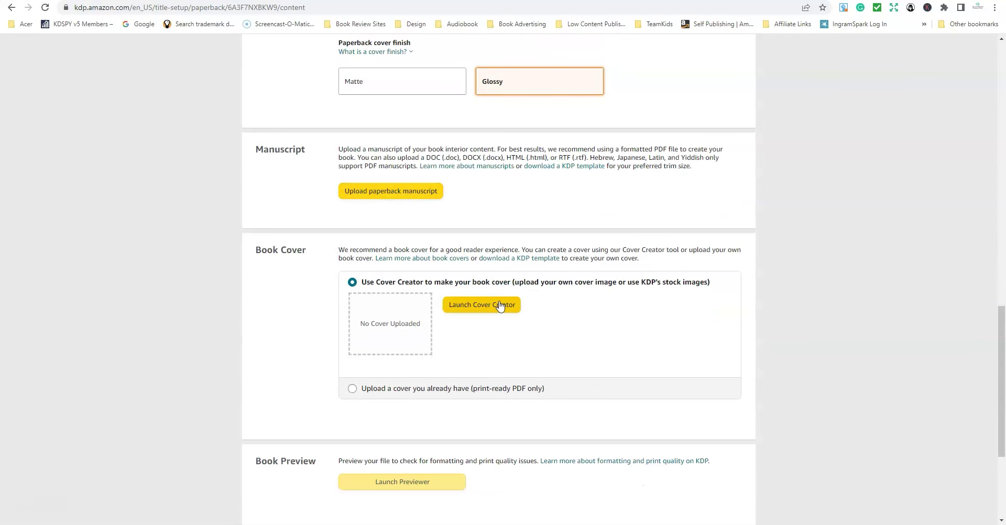
left_click(396, 192)
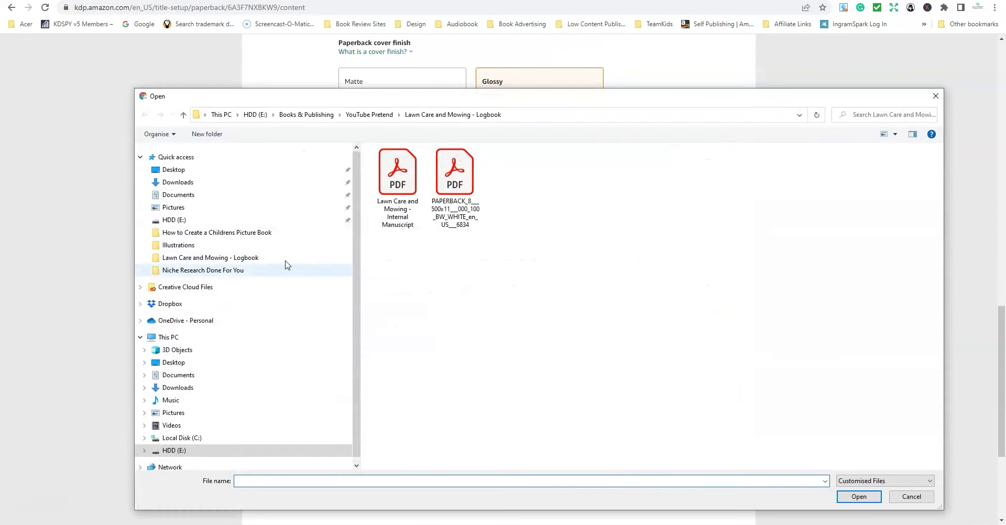
left_click(400, 202)
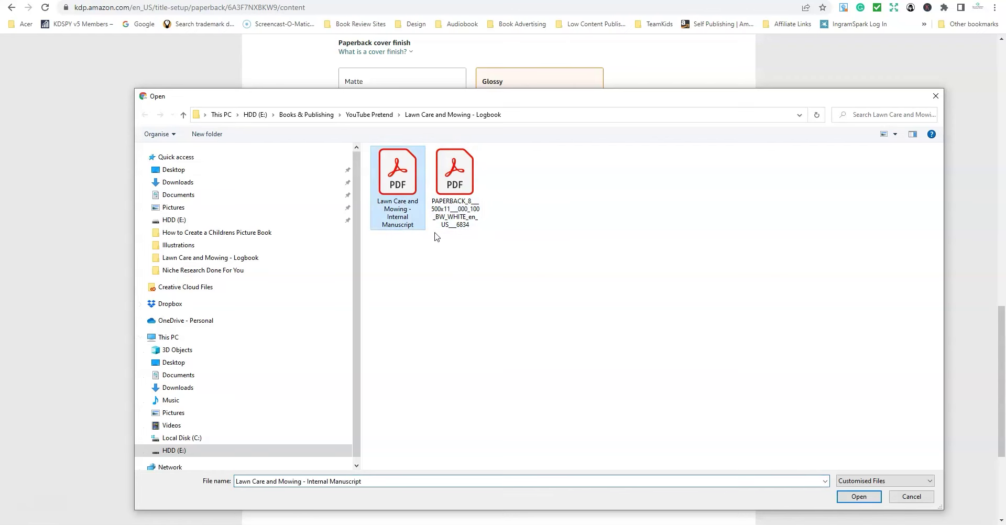
left_click(859, 496)
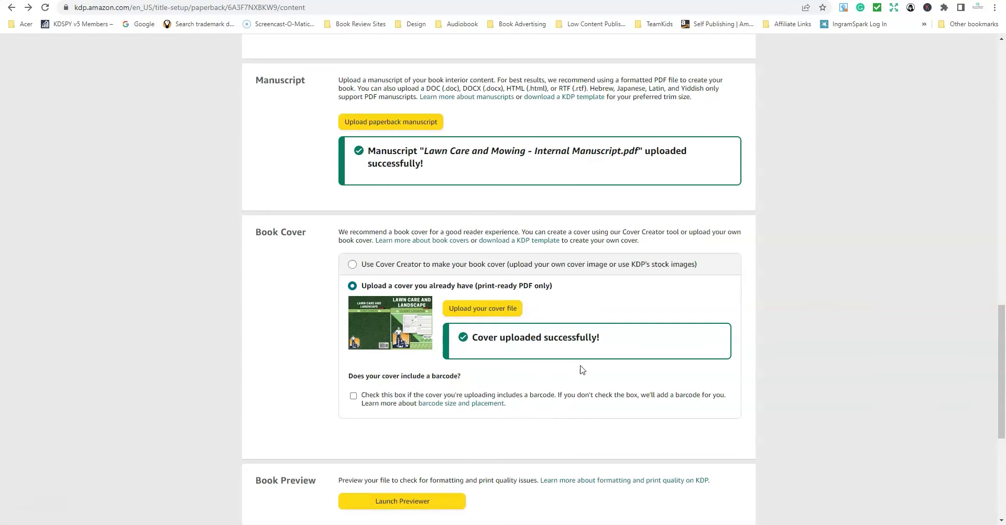
Launch the Print Previewer and examine the cover and the interior spreads through pages 4-5 against the margin guides.
scroll(571, 388, "down", 3)
left_click(412, 348)
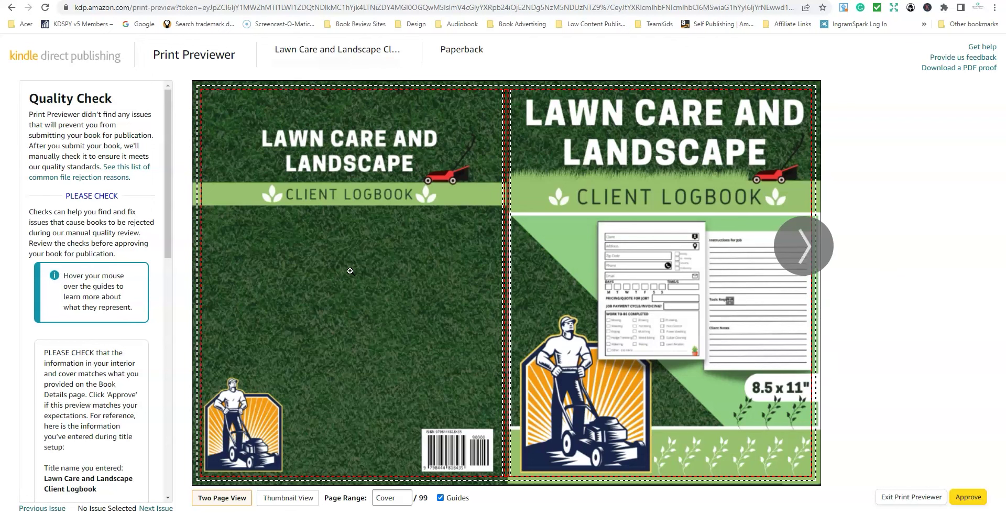
mouse_move(354, 275)
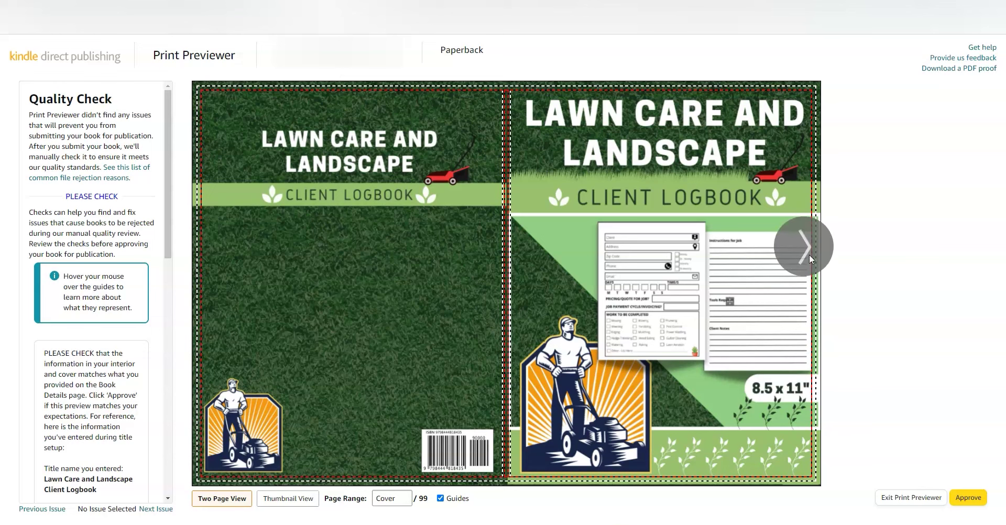
left_click(809, 255)
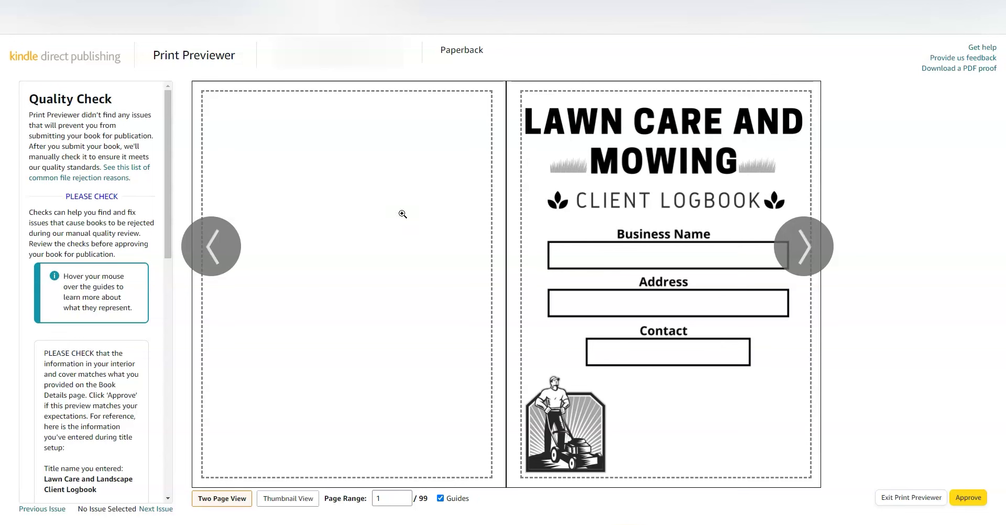
mouse_move(361, 275)
left_click(806, 254)
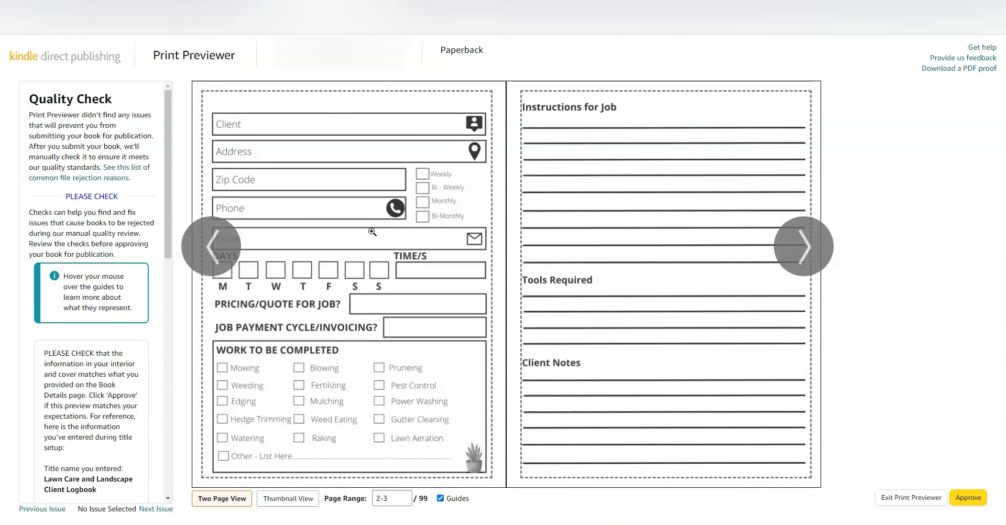
mouse_move(405, 204)
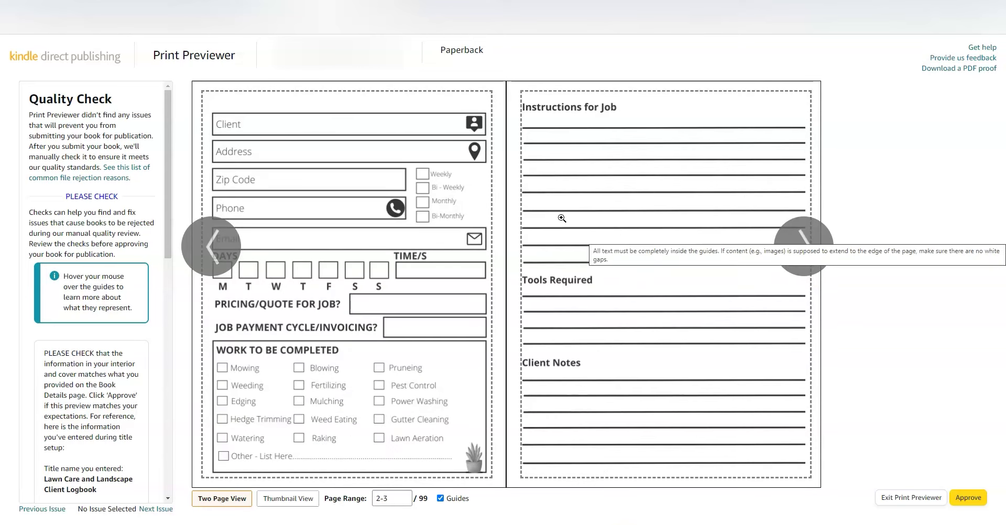
left_click(808, 252)
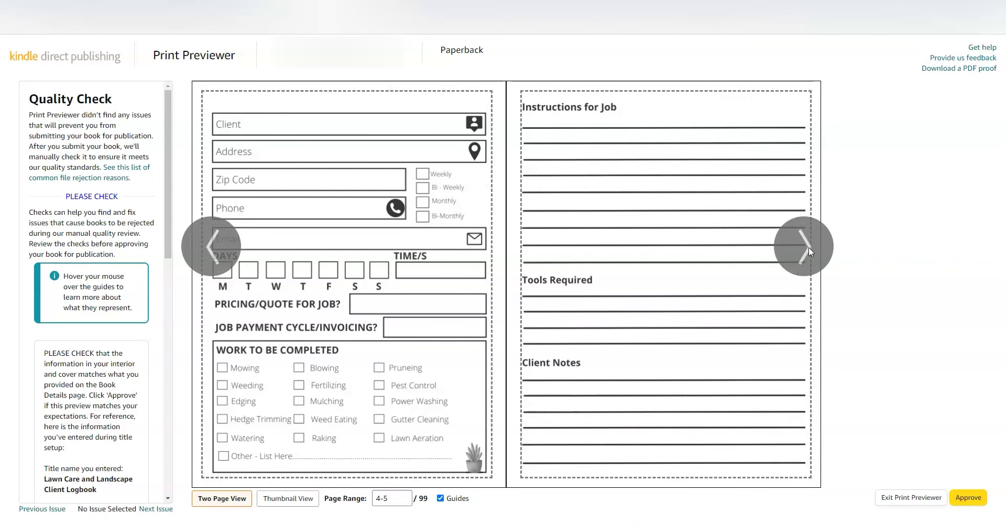